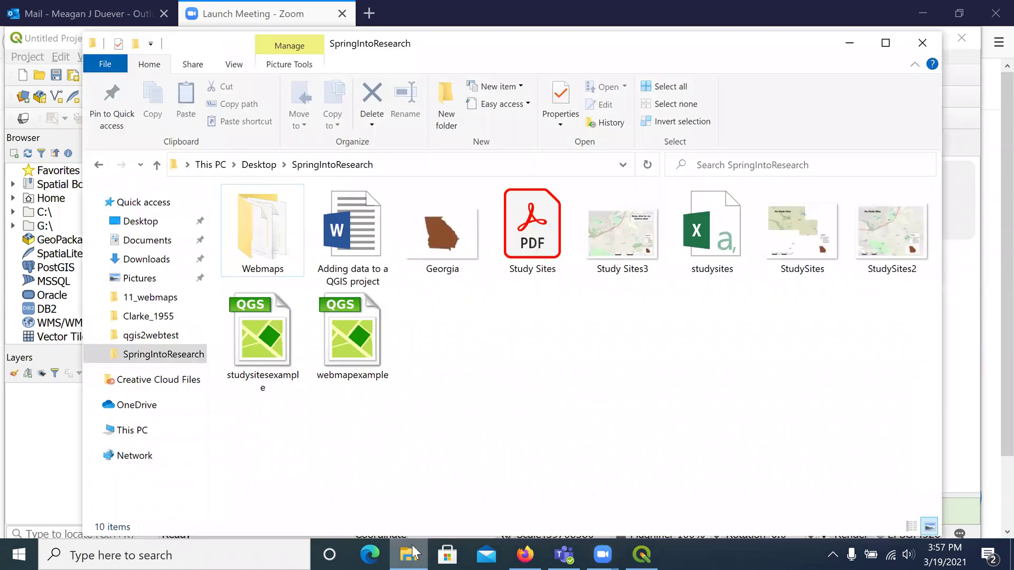
- Review the studysites spreadsheet, close it, and minimize File Explorer to reach the empty QGIS project
double_click(707, 248)
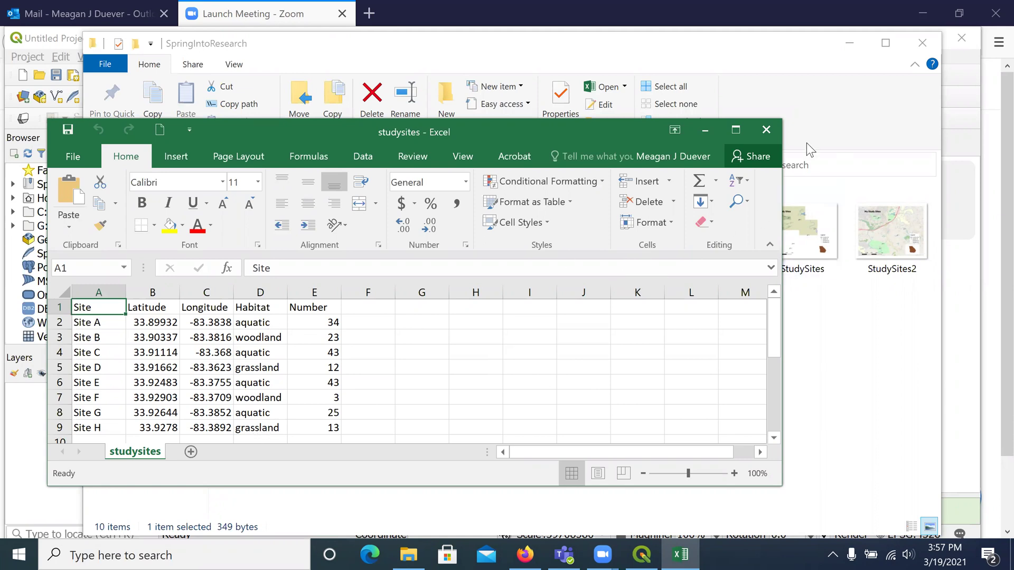
left_click(766, 130)
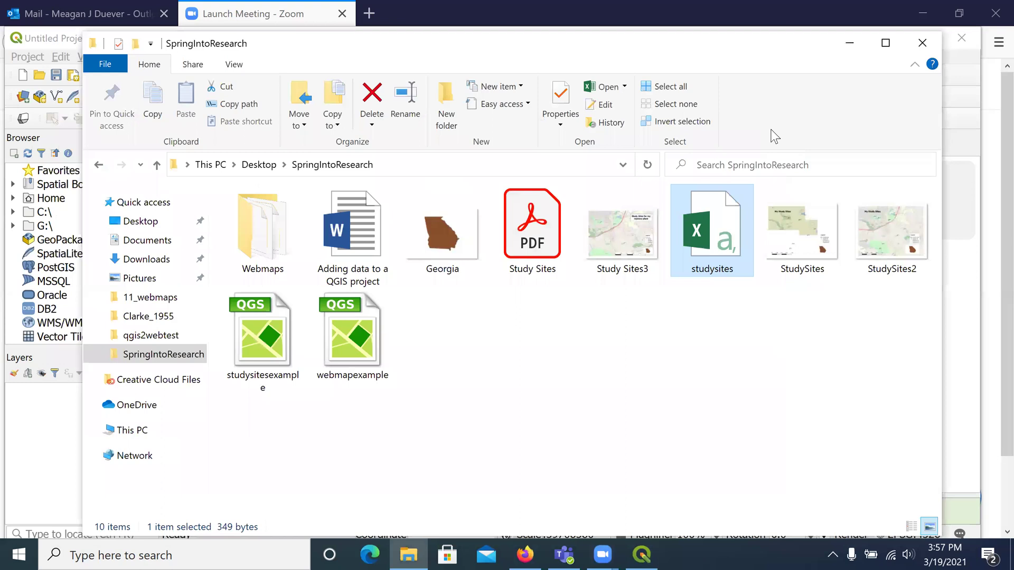
left_click(849, 43)
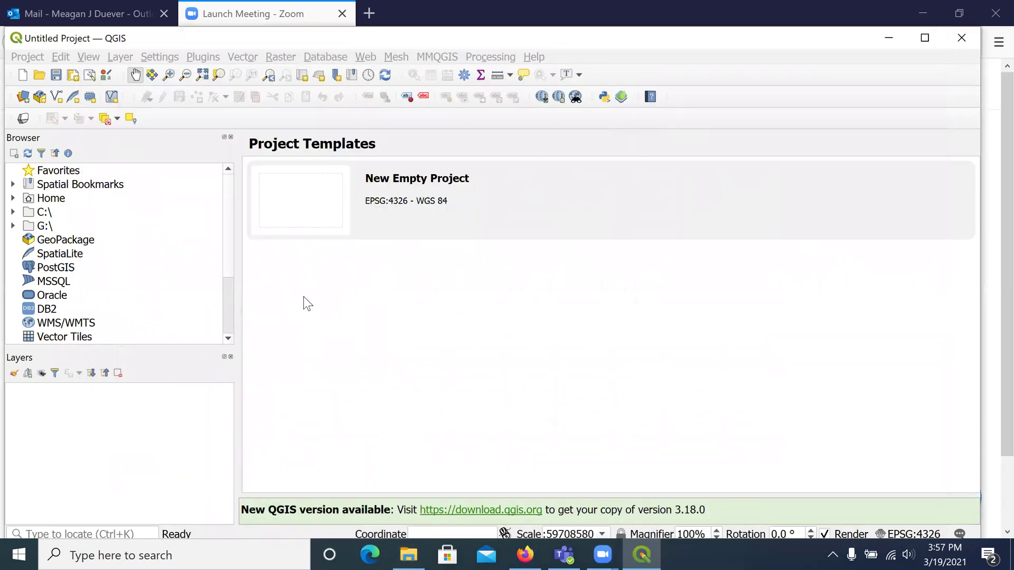
left_click(24, 97)
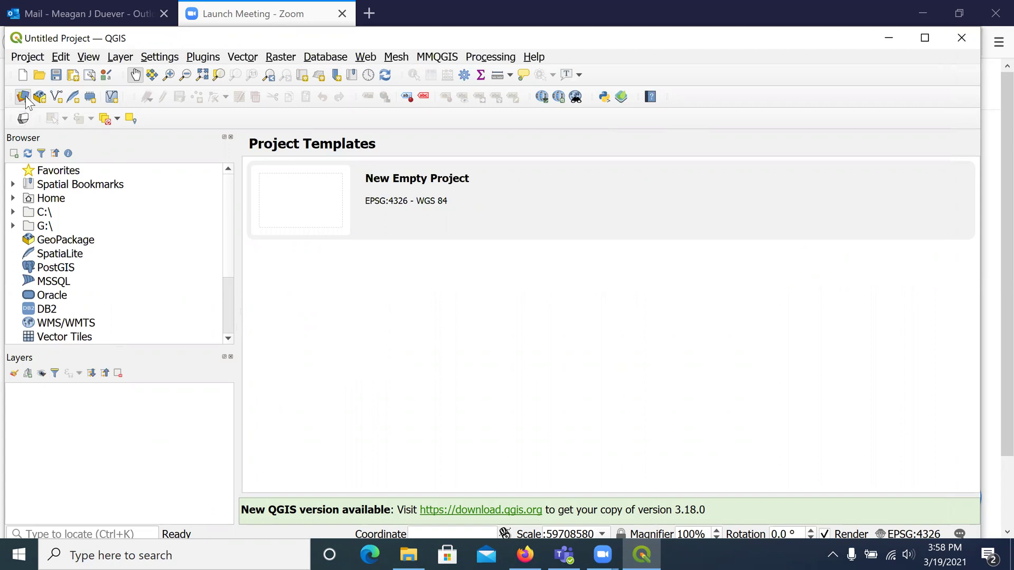
- Add studysites.csv from SpringIntoResearch as a delimited-text point layer with X=Longitude, Y=Latitude
left_click(26, 98)
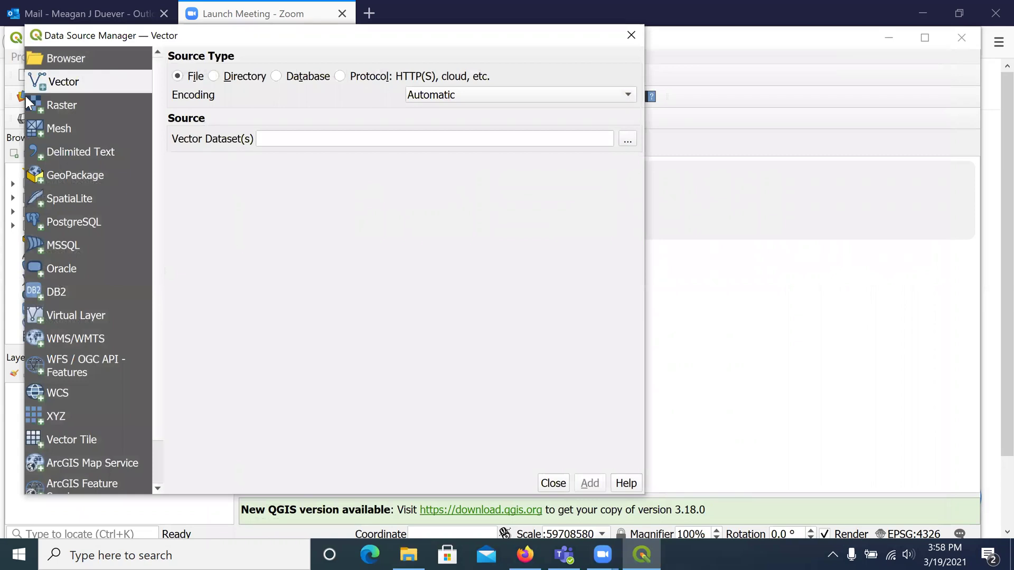
left_click(84, 153)
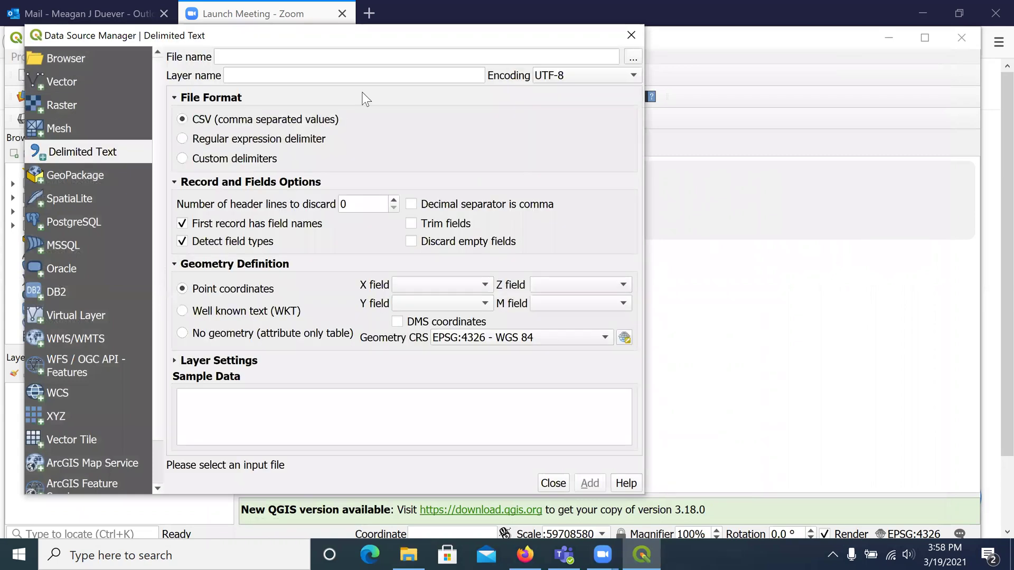
left_click(636, 56)
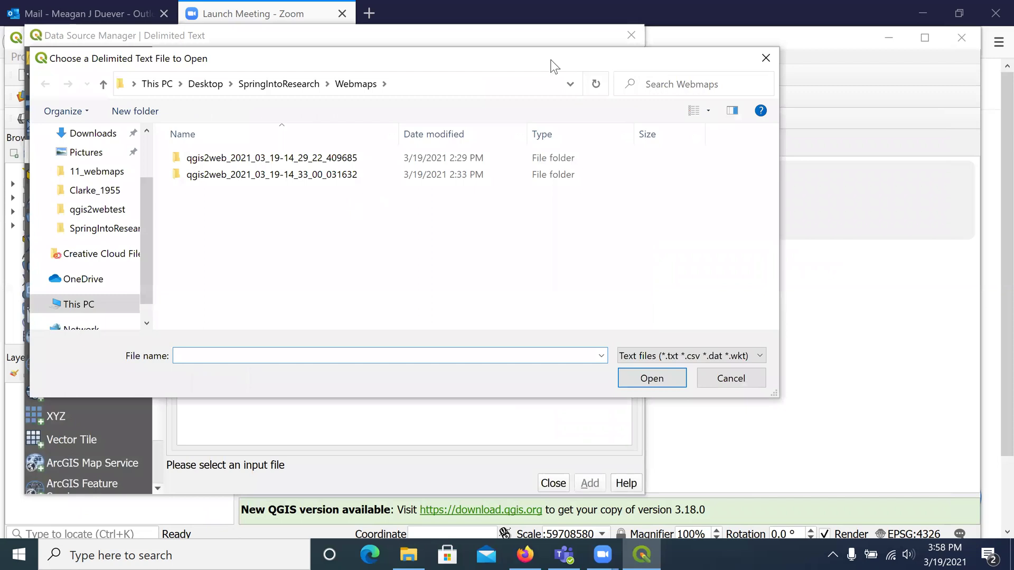
left_click(290, 84)
left_click(287, 183)
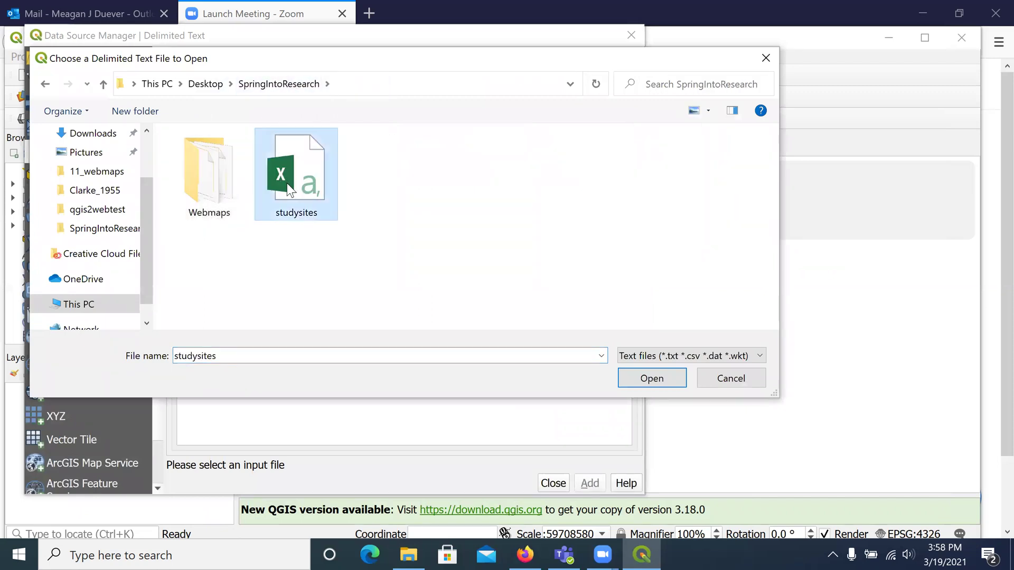
left_click(652, 379)
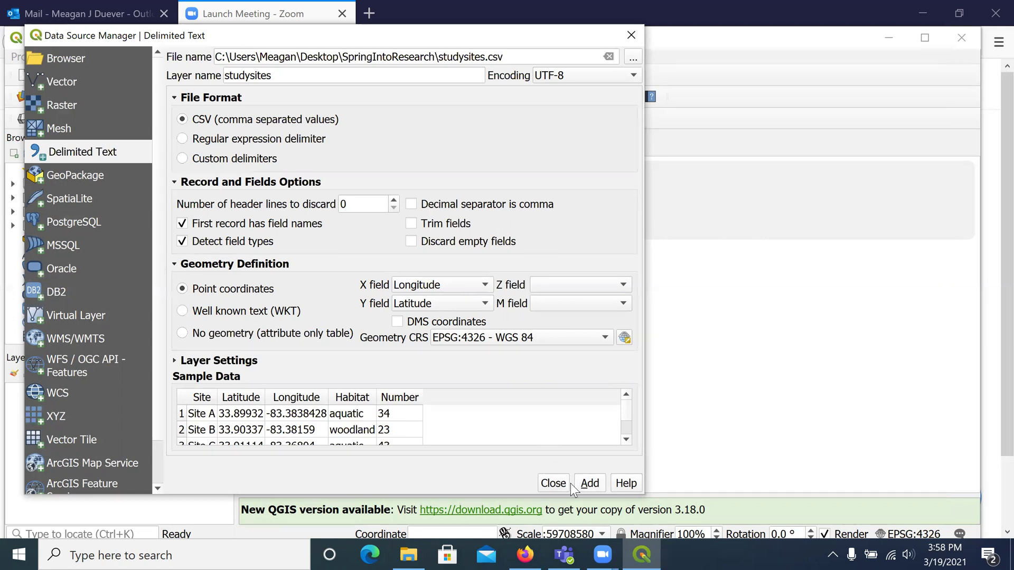
left_click(587, 485)
- Close the Data Source Manager to view the eight studysites points on the map
left_click(555, 484)
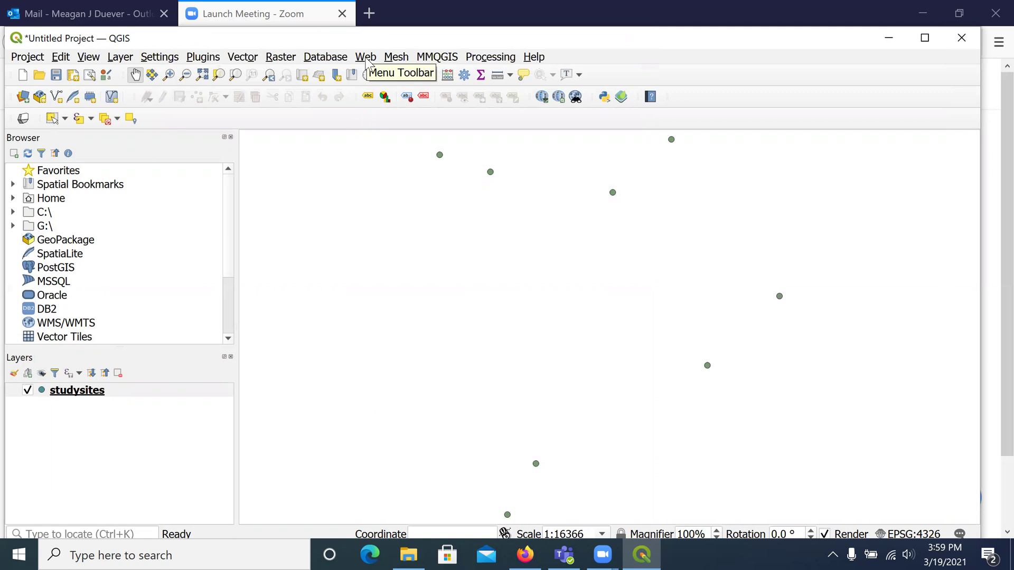
left_click(213, 59)
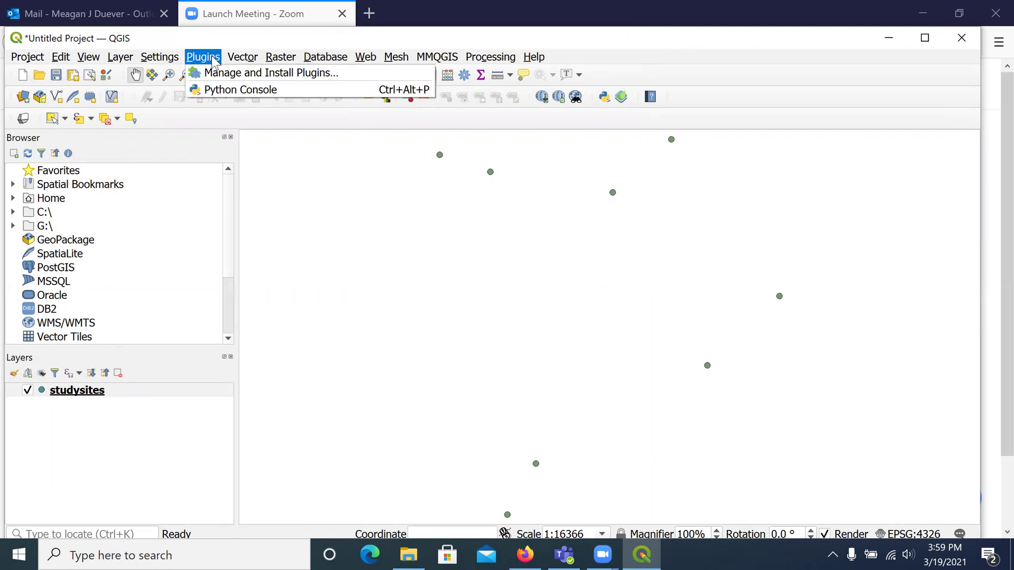
- Search the plugin manager for 'QuickMa' and check QuickMapServices 0.19.11.1 is installed
left_click(220, 74)
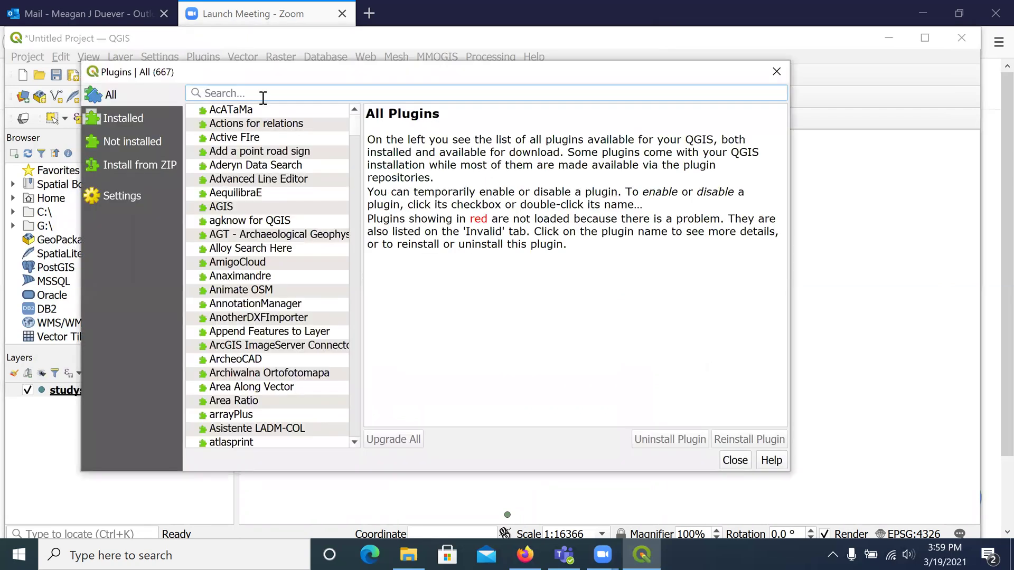
type("Quick")
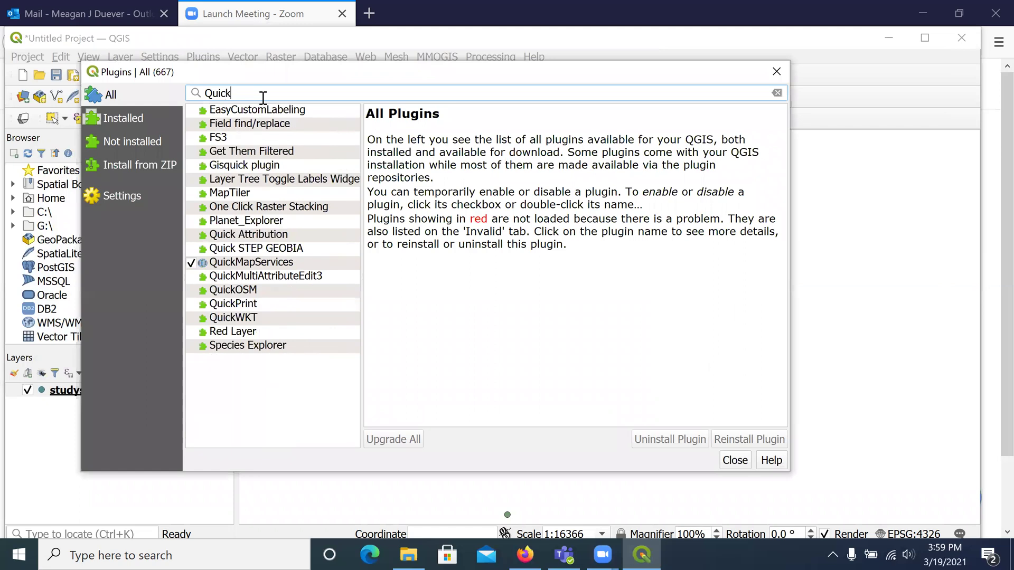
type("Ma")
left_click(258, 124)
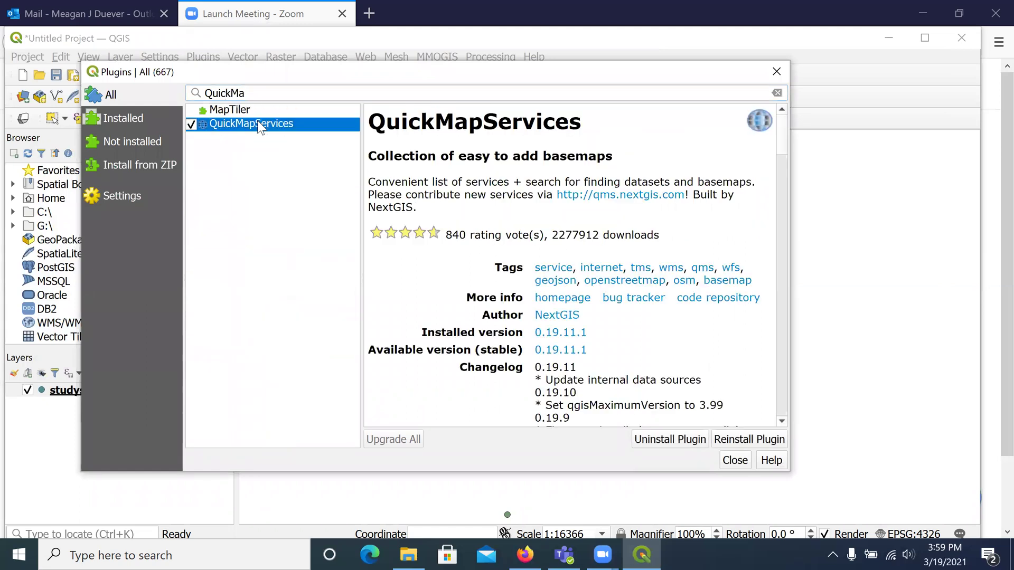
left_click(777, 72)
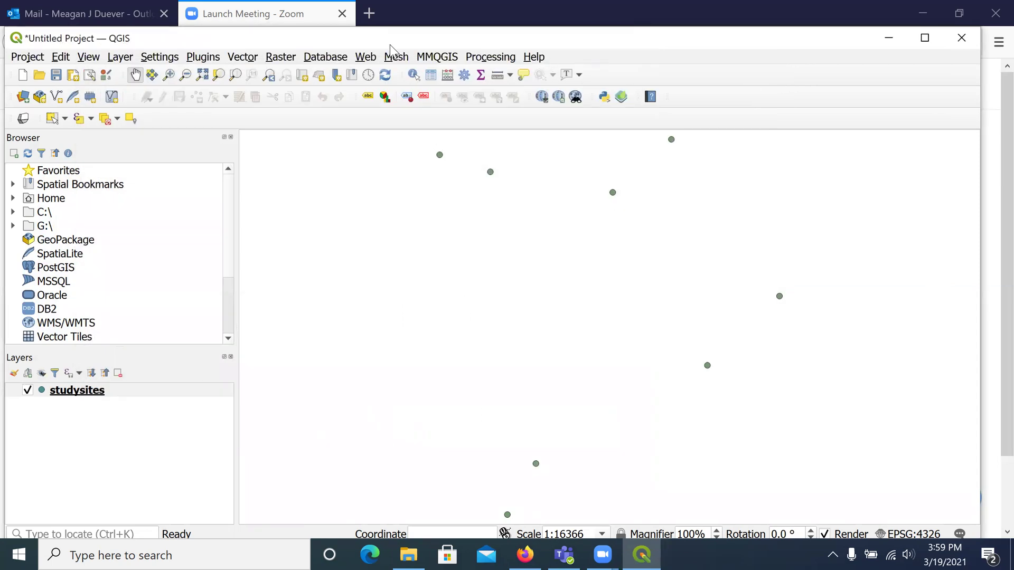
- Open the QuickMapServices Search QMS panel and search for 'Stamen' basemaps
left_click(369, 59)
mouse_move(388, 101)
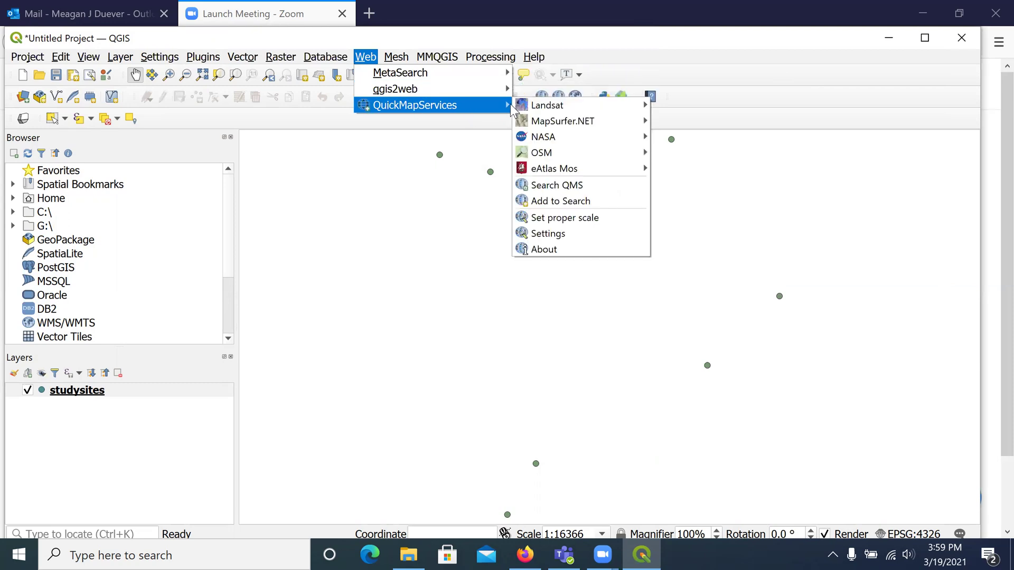
left_click(557, 185)
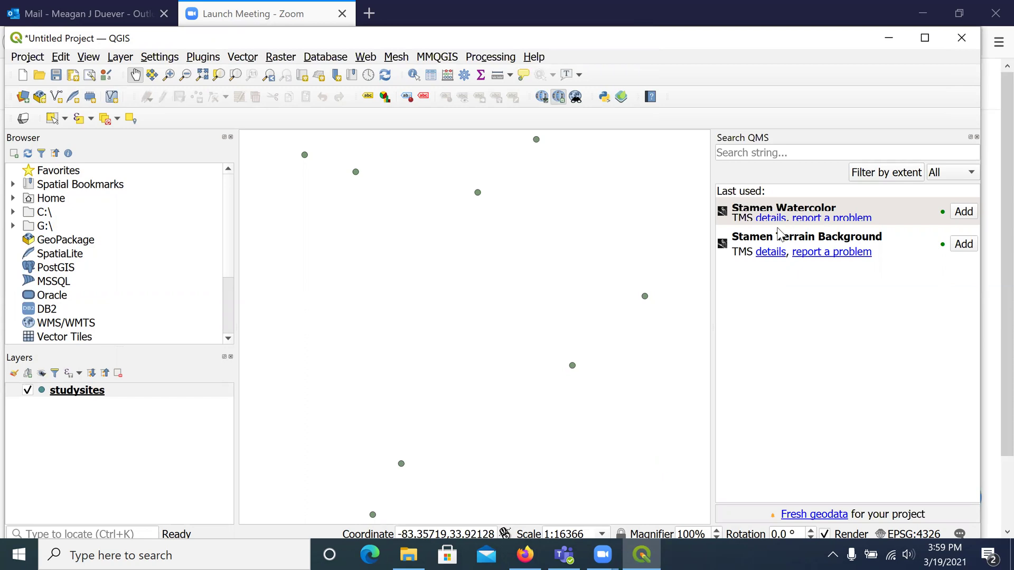
left_click(784, 154)
type("Stamen")
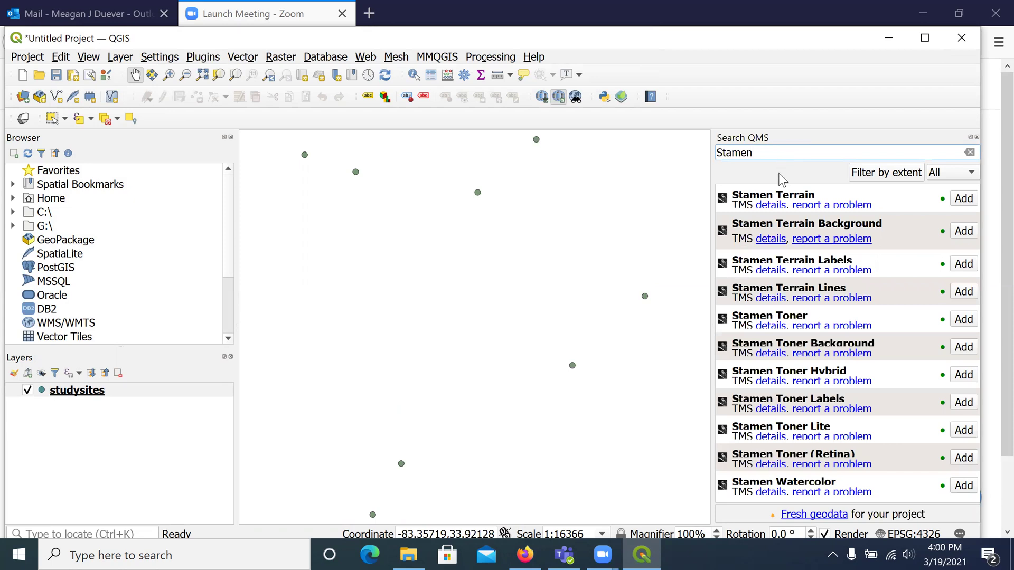
- Add Stamen Terrain Background, Toner Background and Toner Hybrid basemaps, hiding Terrain and Toner Background
left_click(962, 230)
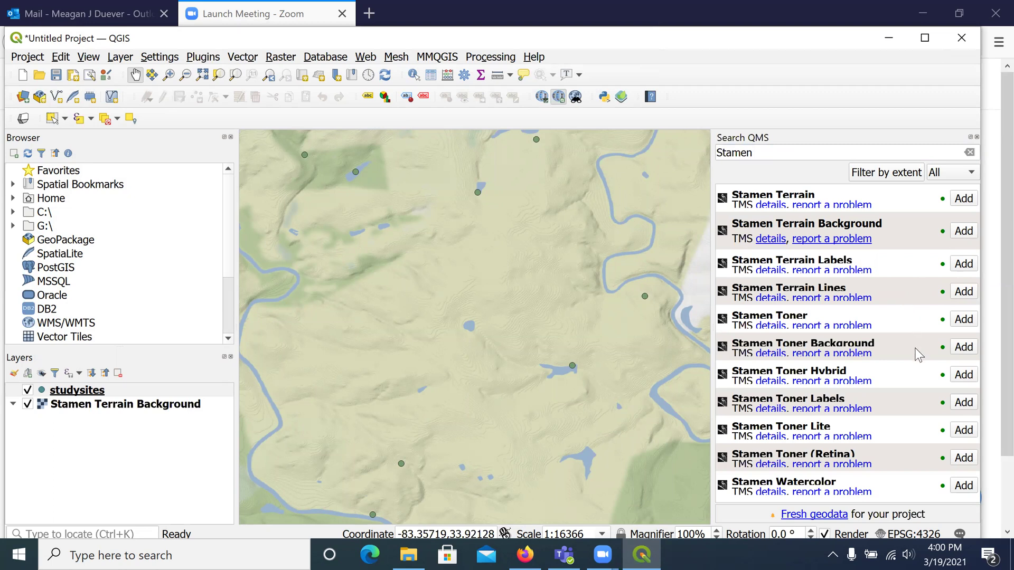
left_click(962, 347)
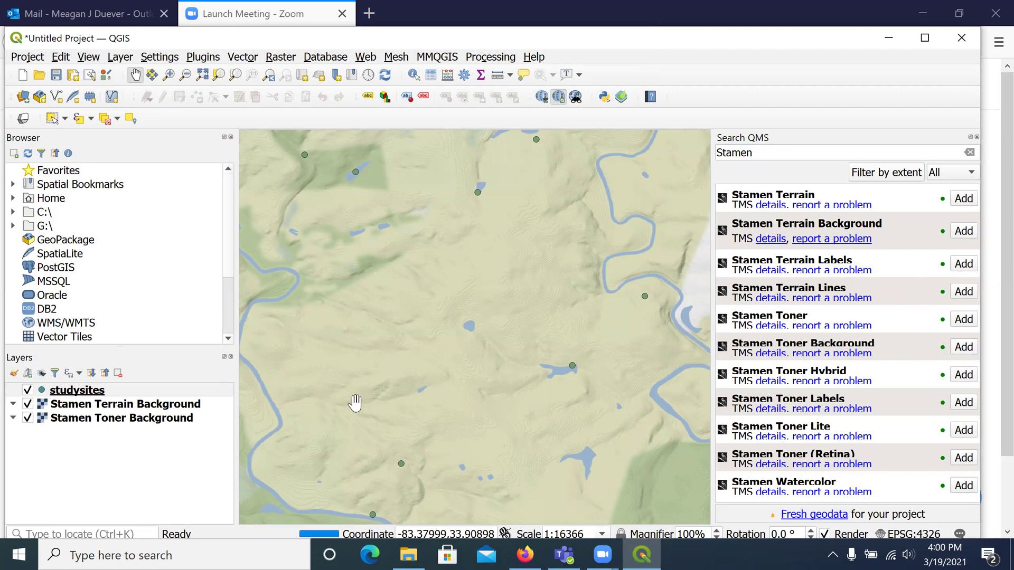
left_click(28, 404)
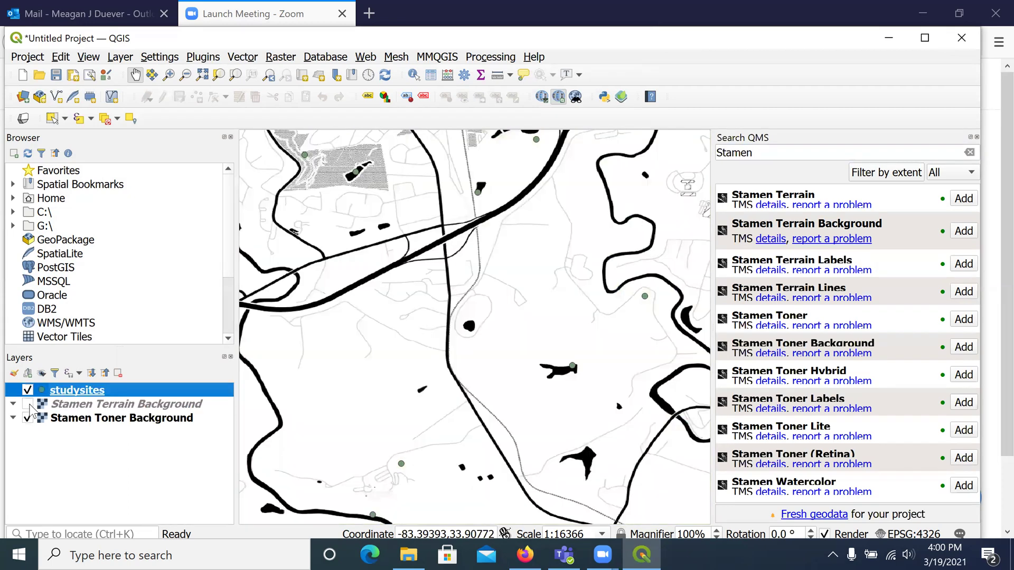
left_click(28, 404)
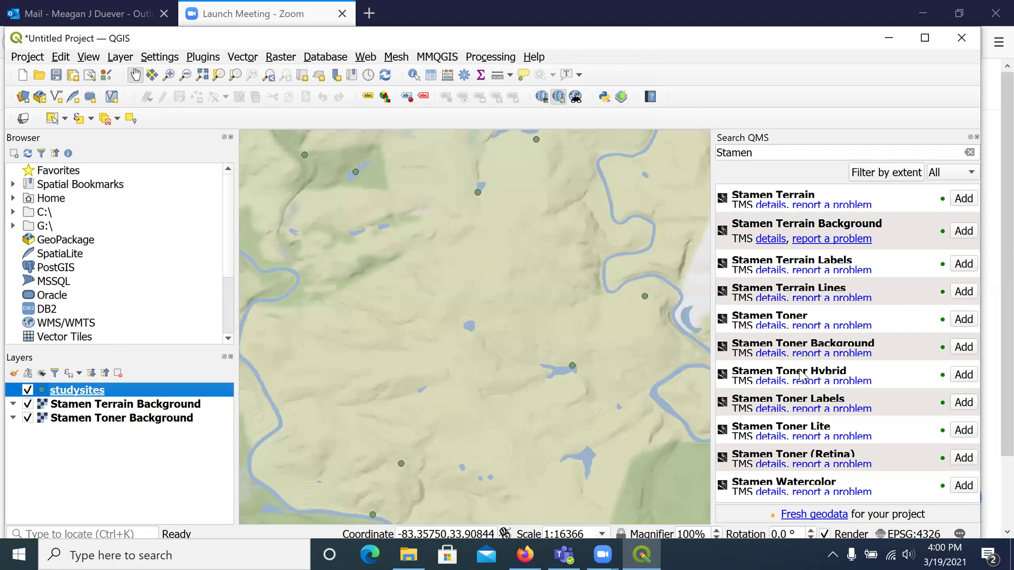
left_click(963, 375)
left_click(28, 418)
left_click(28, 405)
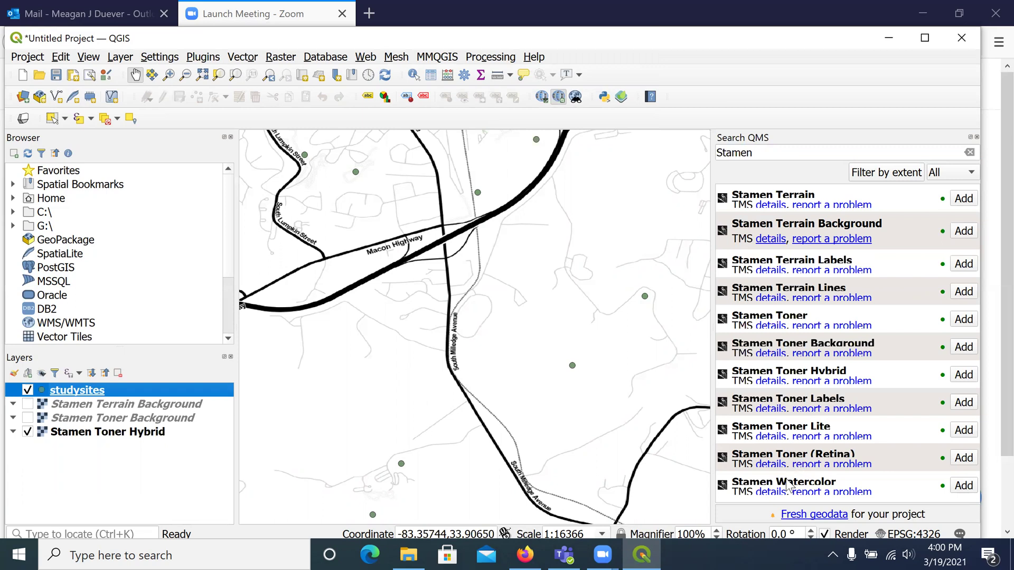
- Add Stamen Watercolor, hide Toner Hybrid, close the search panel and pan to another study-area stretch
left_click(968, 486)
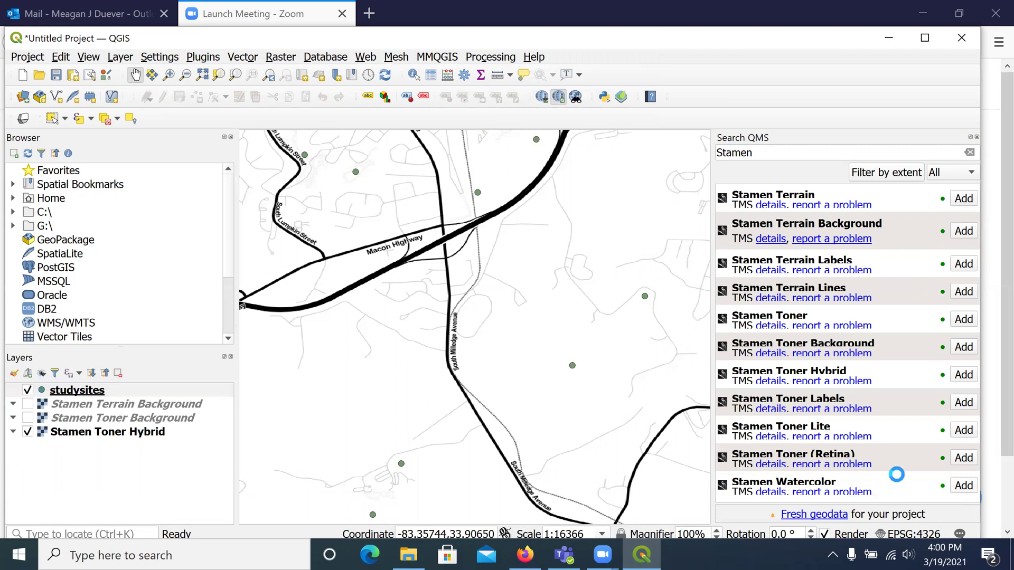
left_click(28, 432)
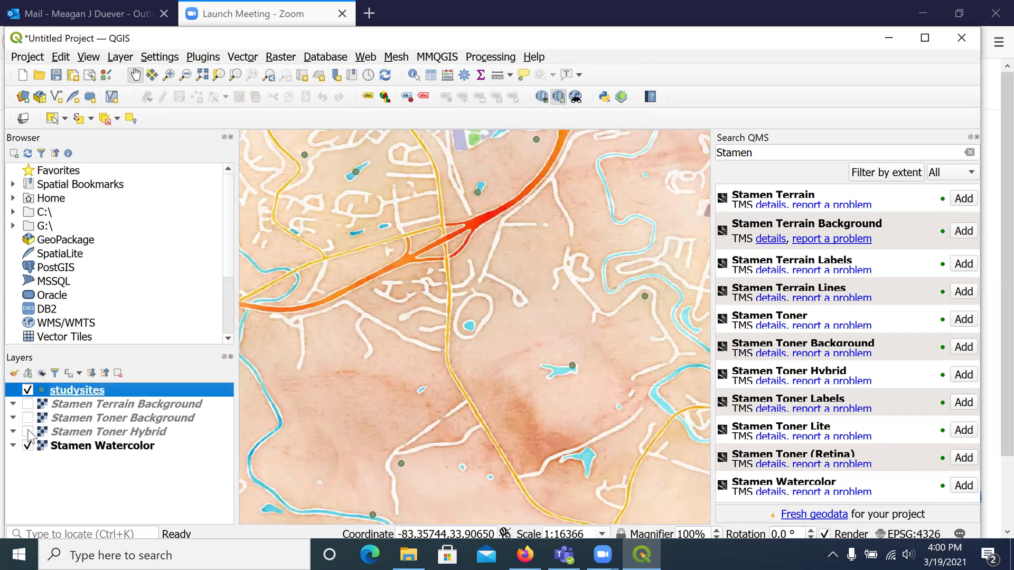
left_click(976, 138)
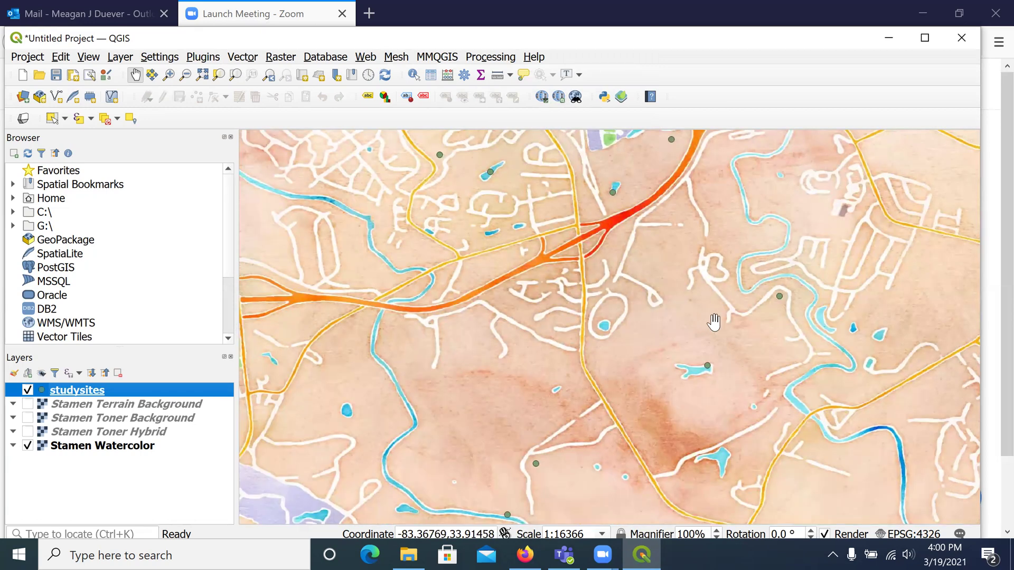
left_click_drag(684, 312, 570, 349)
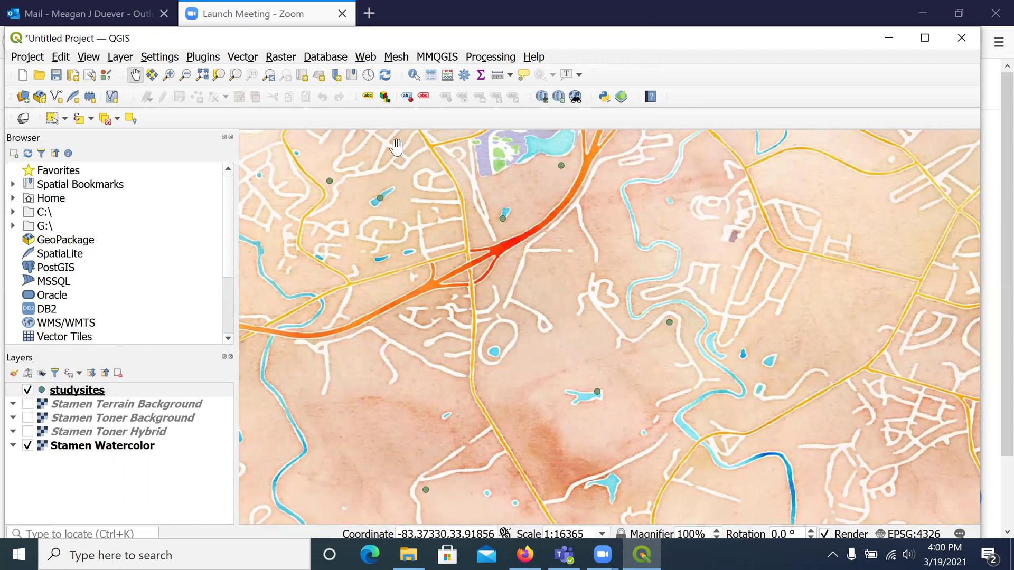
left_click(366, 58)
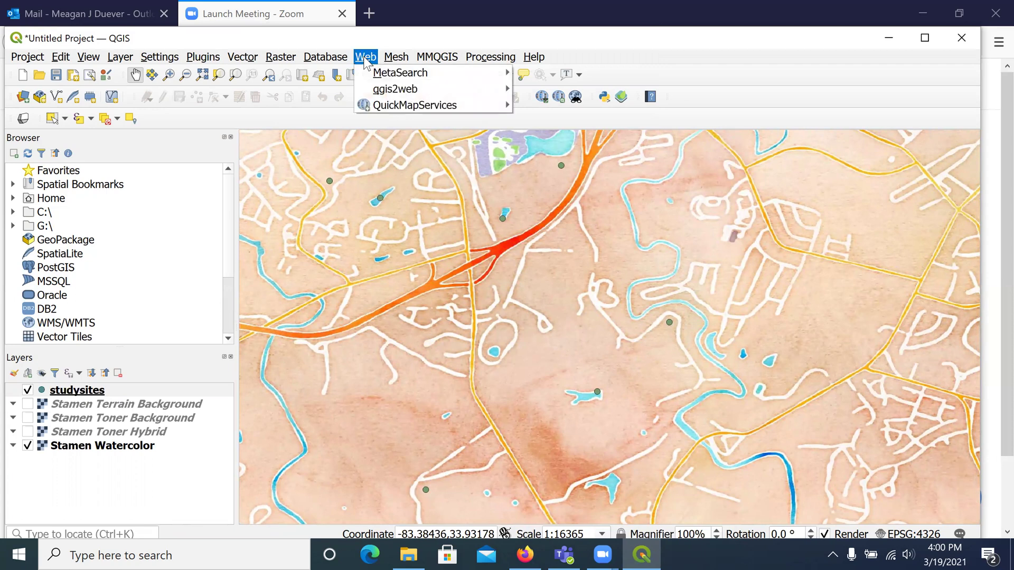
mouse_move(501, 105)
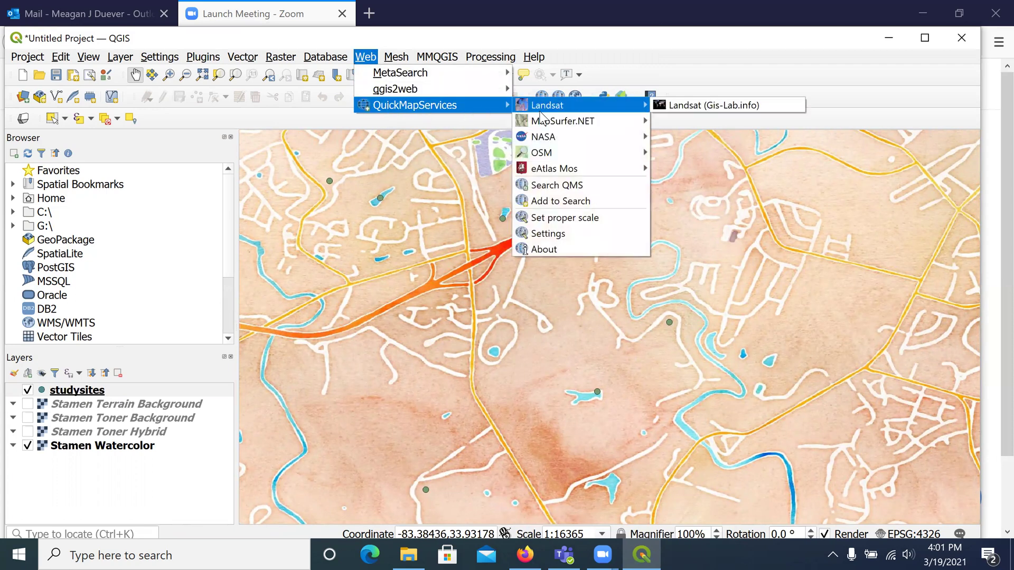
mouse_move(554, 159)
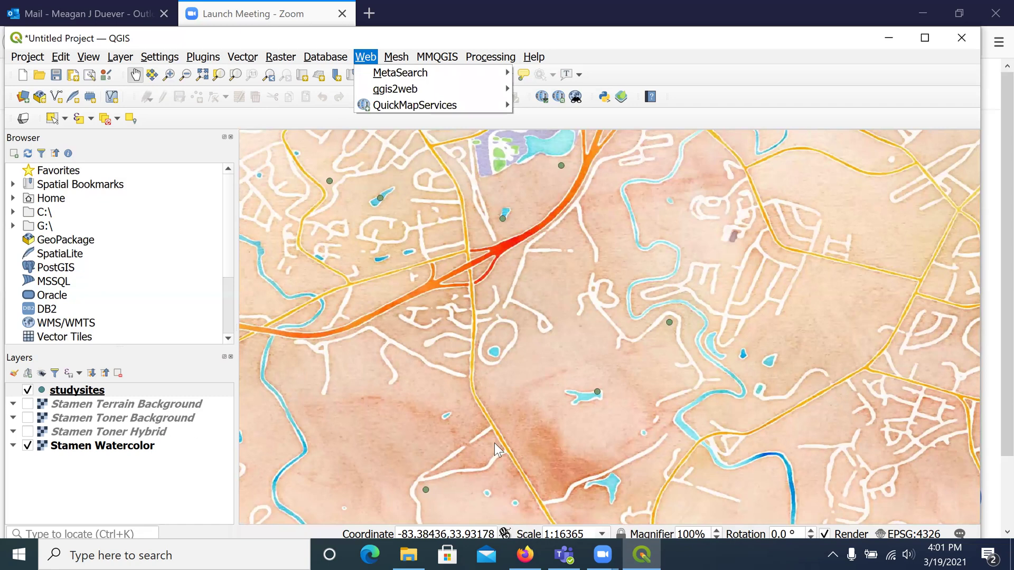
- Open the studysites layer properties at Symbology and show the renderer options
right_click(103, 392)
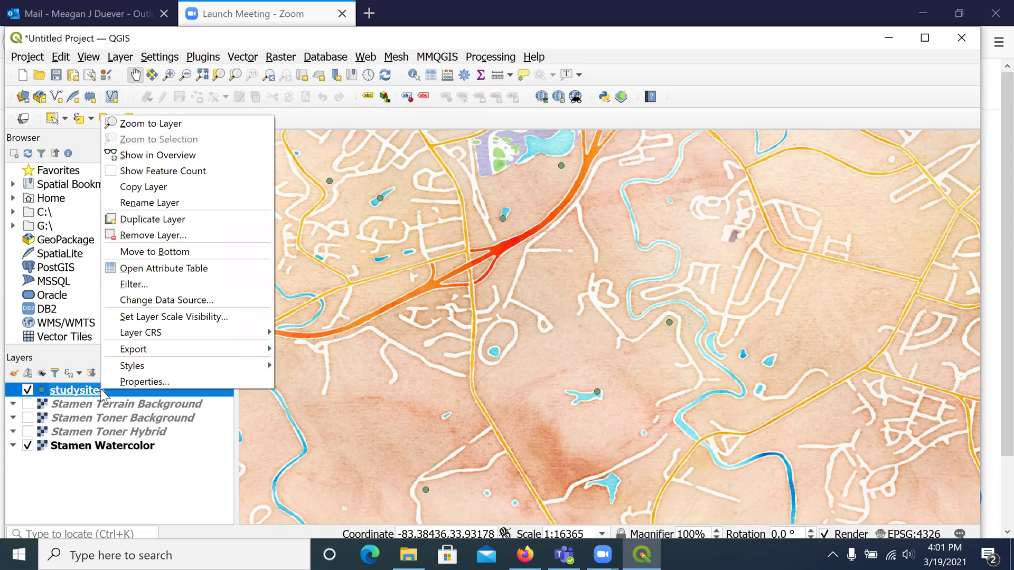
left_click(206, 376)
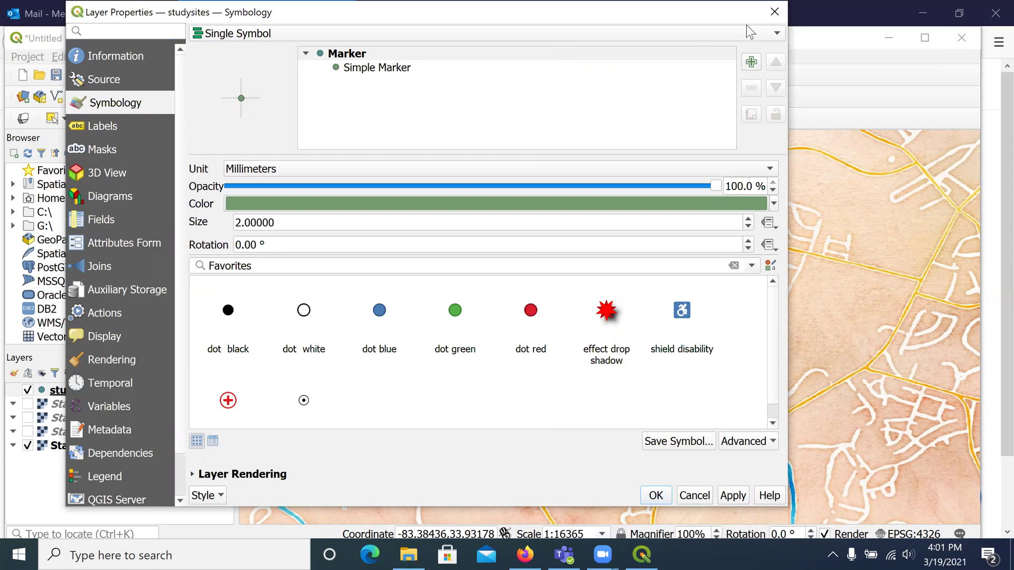
left_click(778, 34)
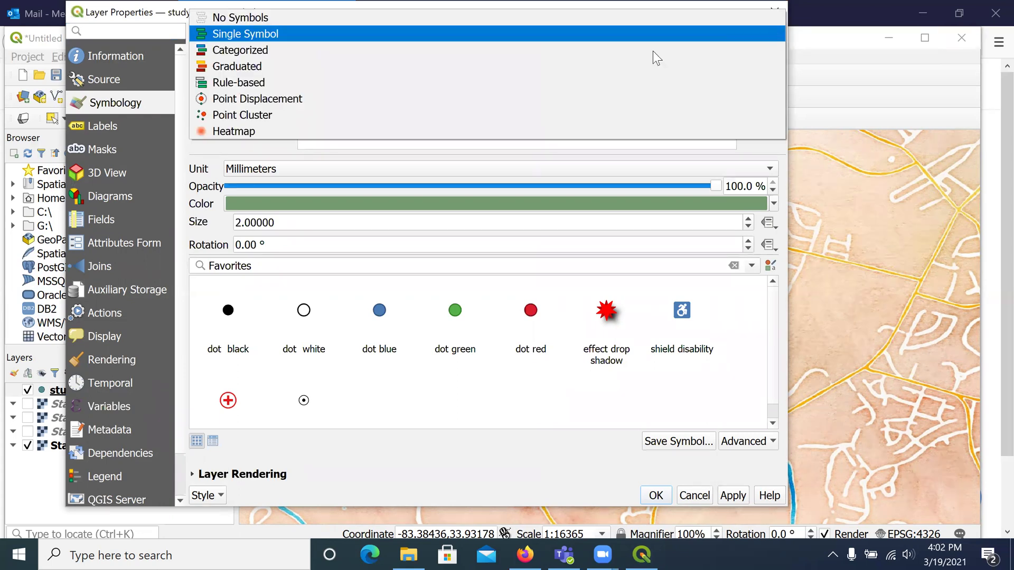
- Switch studysites to Categorized symbology on the Habitat field and classify its values
left_click(233, 53)
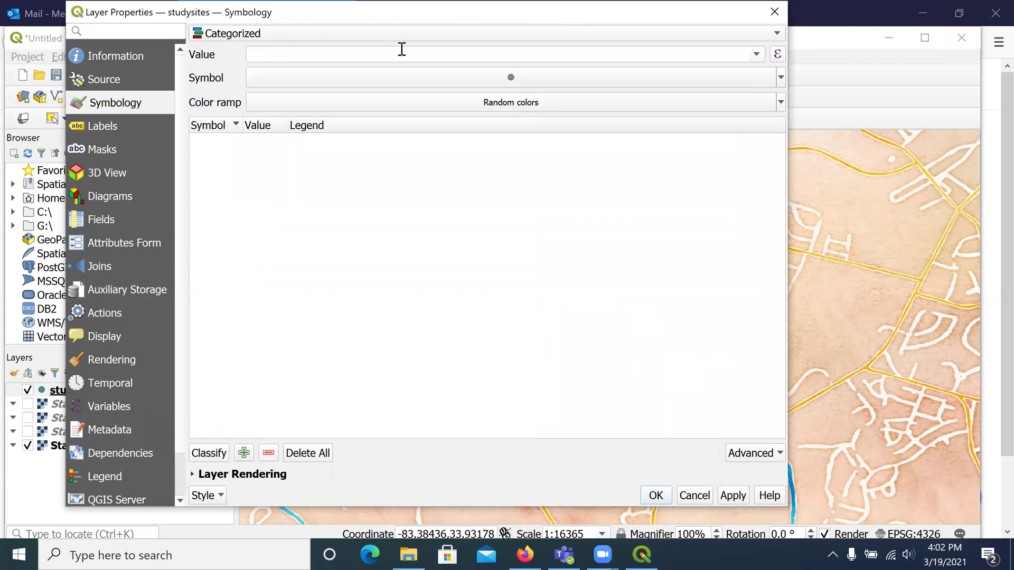
left_click(758, 54)
left_click(292, 129)
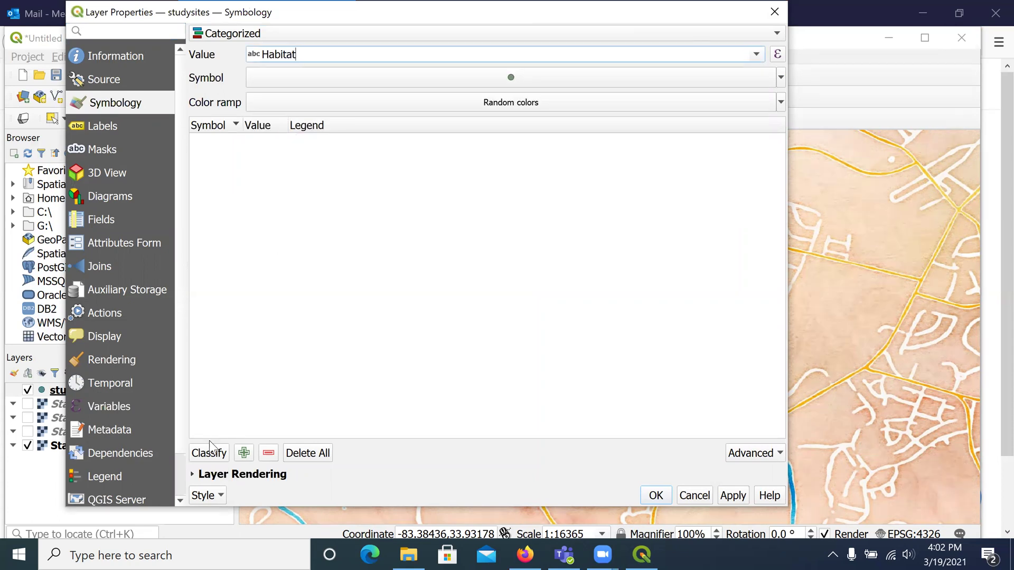
left_click(209, 454)
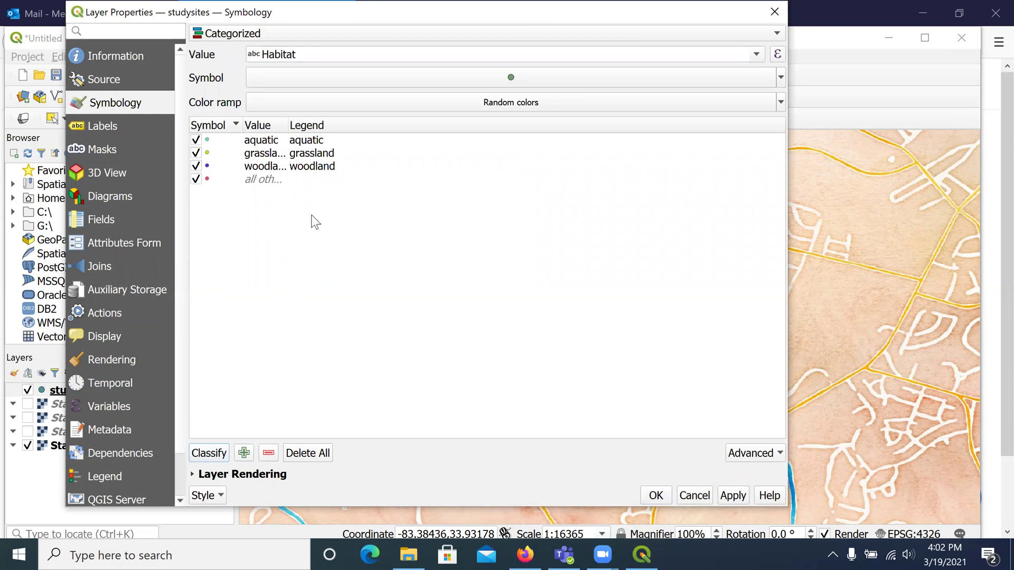
- Raise the shared habitat marker size to 4 mm and select the all-other-values class
left_click(511, 78)
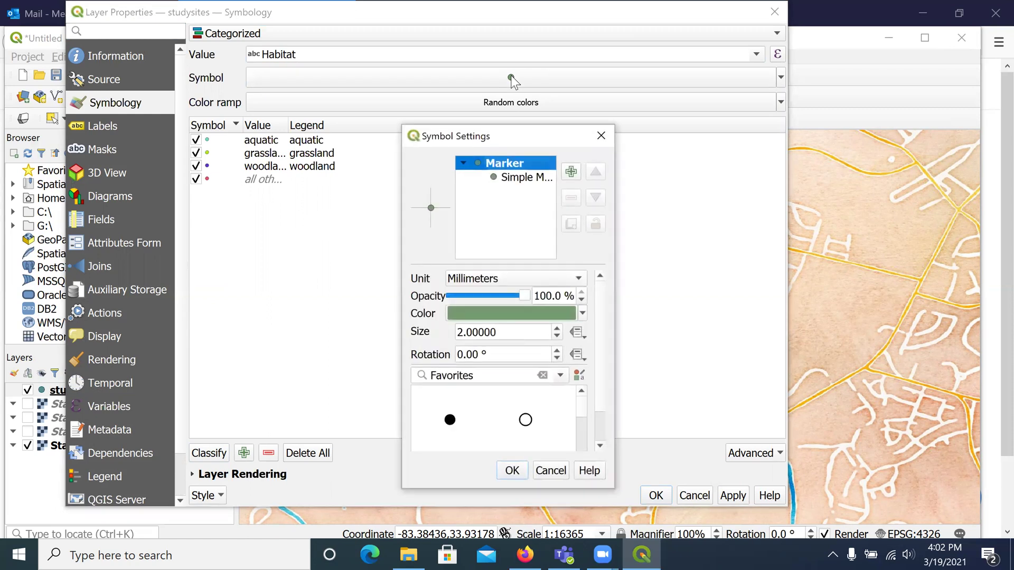
left_click(528, 178)
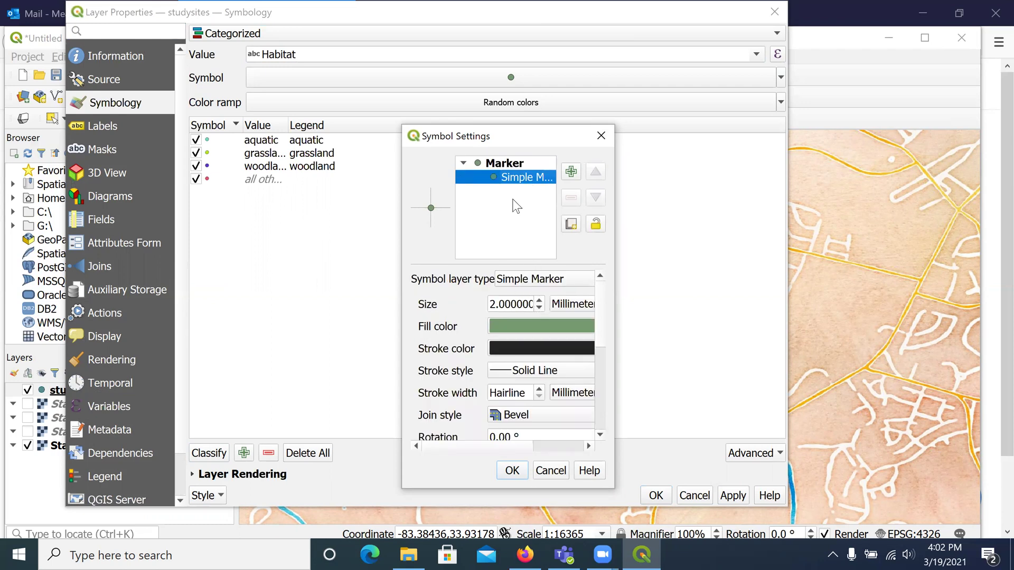
left_click(506, 167)
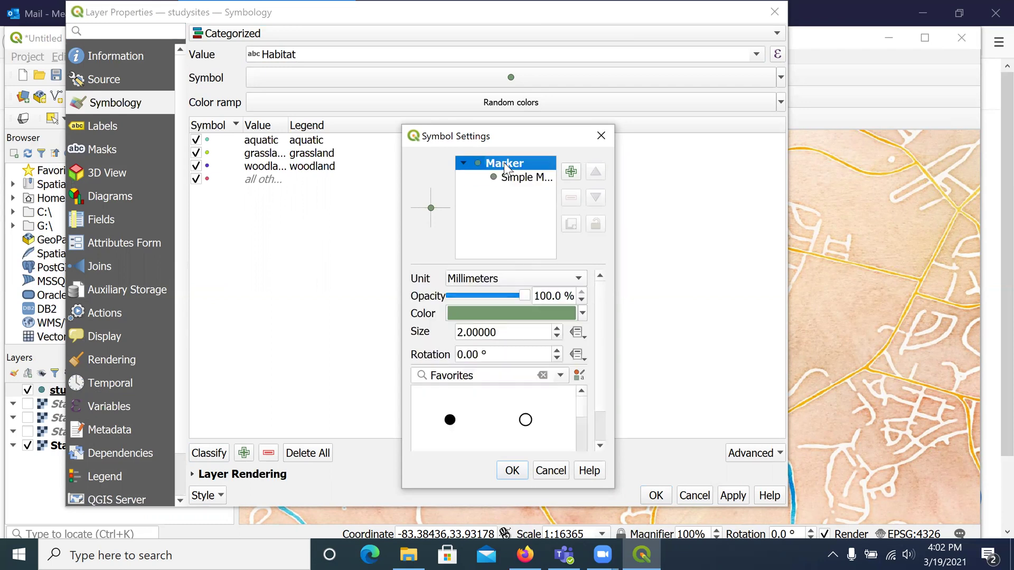
left_click(557, 329)
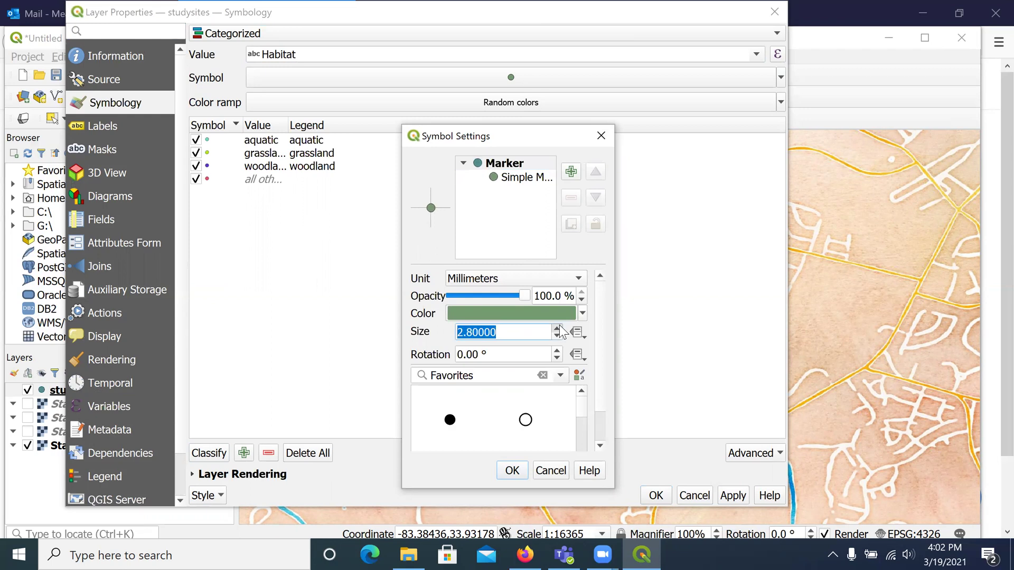
left_click(557, 329)
left_click(557, 329)
left_click(557, 329)
left_click(557, 329)
left_click(561, 329)
left_click(519, 474)
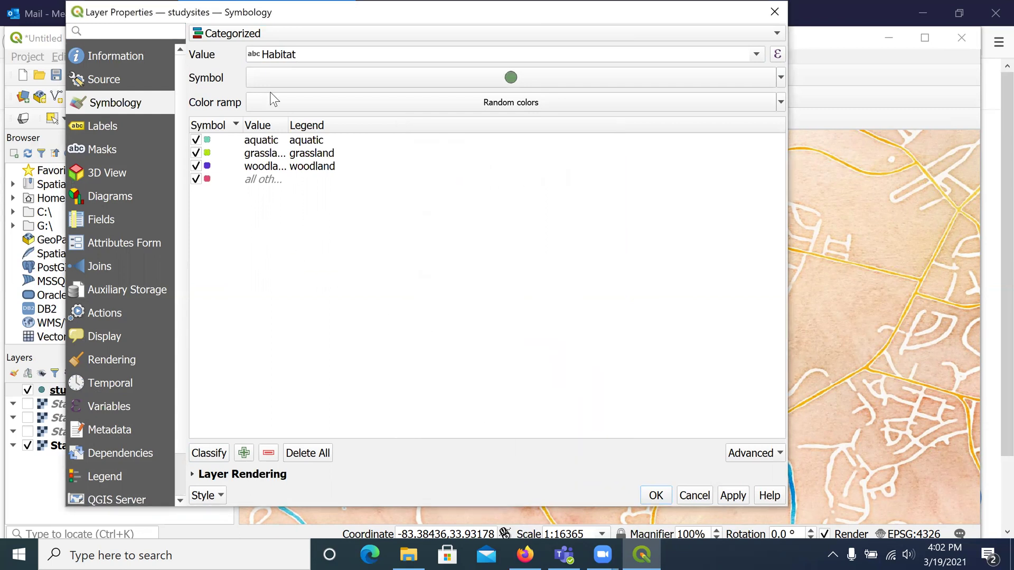
left_click(262, 182)
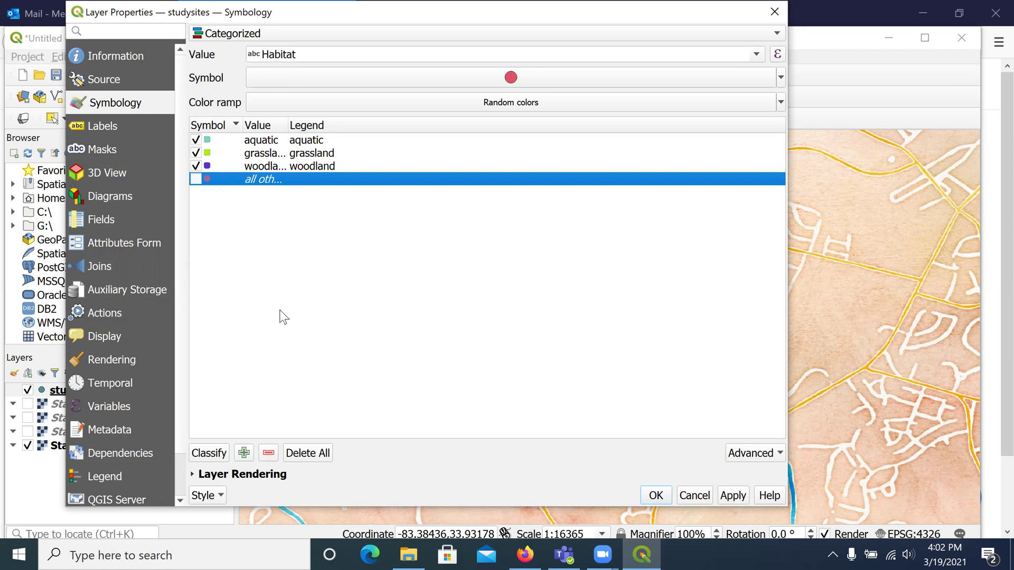
- Remove the all-other-values class and relabel aquatic as 'Aquatic'
left_click(269, 456)
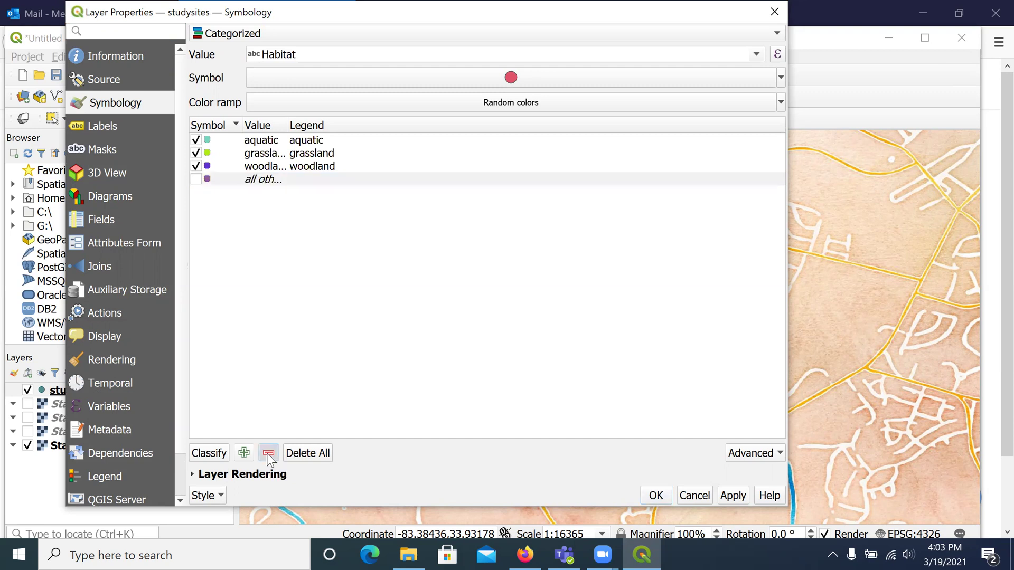
left_click(297, 144)
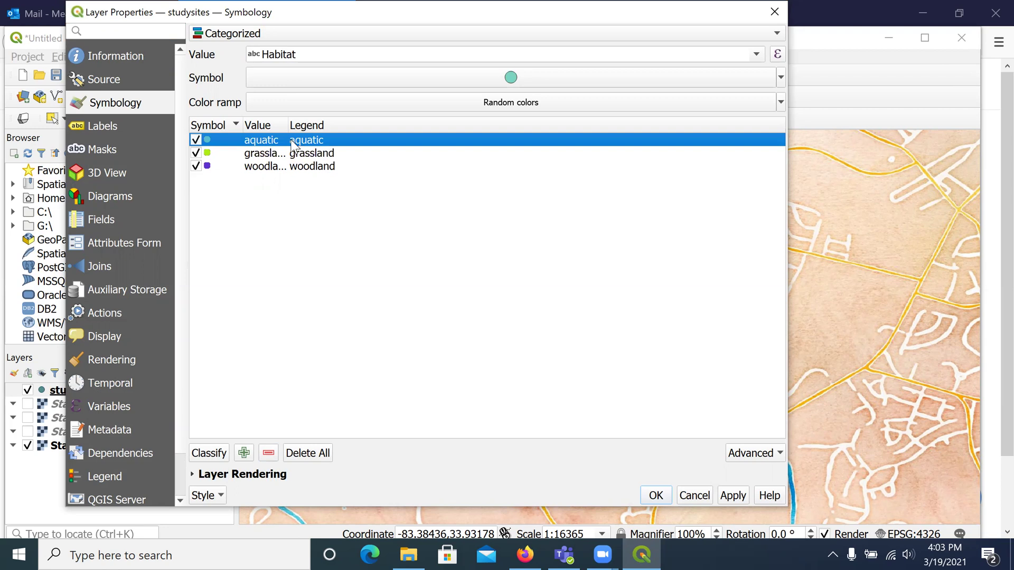
double_click(293, 142)
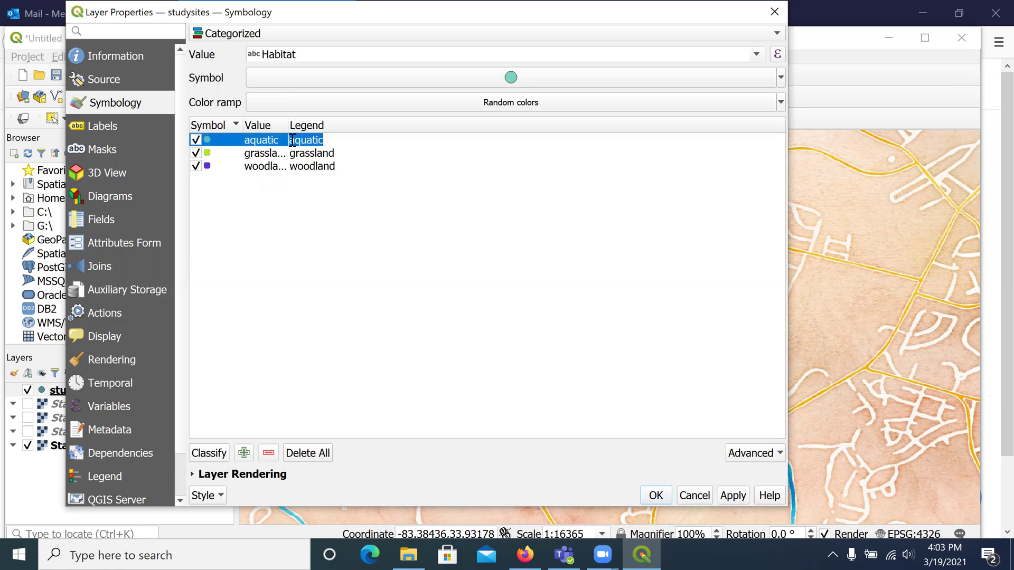
left_click(294, 141)
key("shift+Home")
type("A")
- Capitalise the remaining labels to 'Grassland' and 'Woodland', then apply and close the properties
double_click(291, 153)
left_click(290, 153)
key("shift+Home")
type("G")
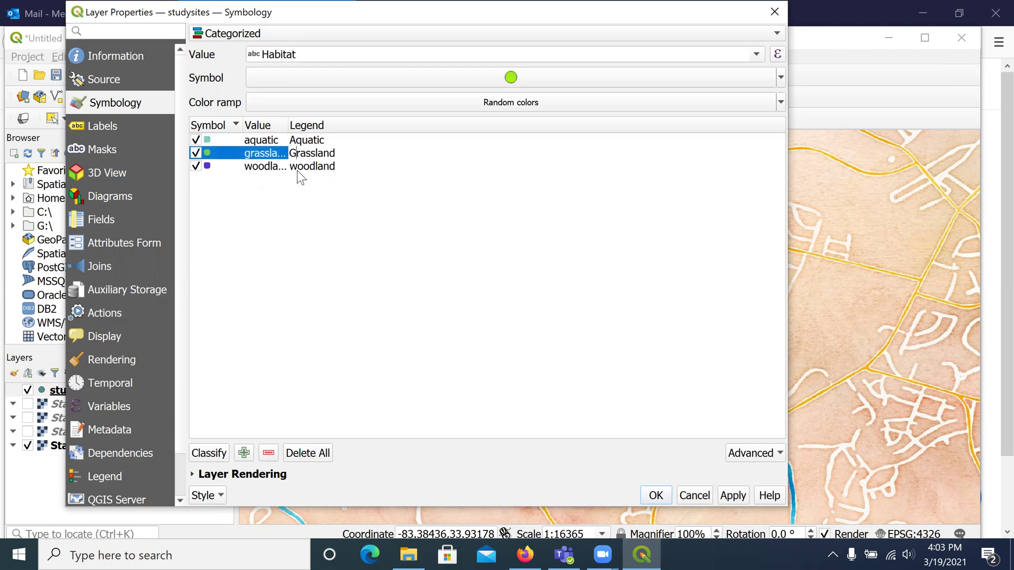
double_click(293, 166)
left_click(293, 166)
key("shift+Home")
type("W")
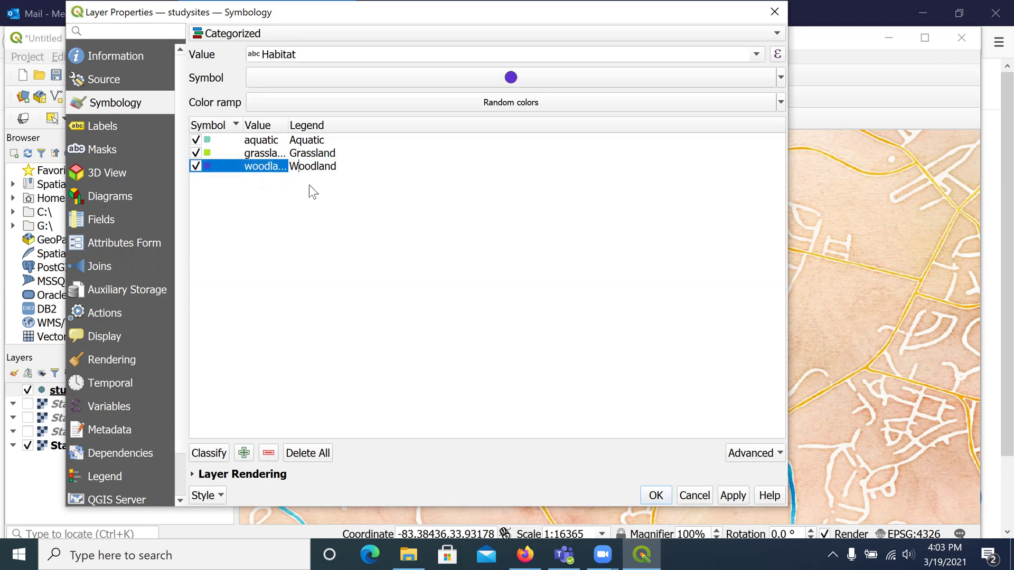
left_click(394, 249)
left_click(735, 495)
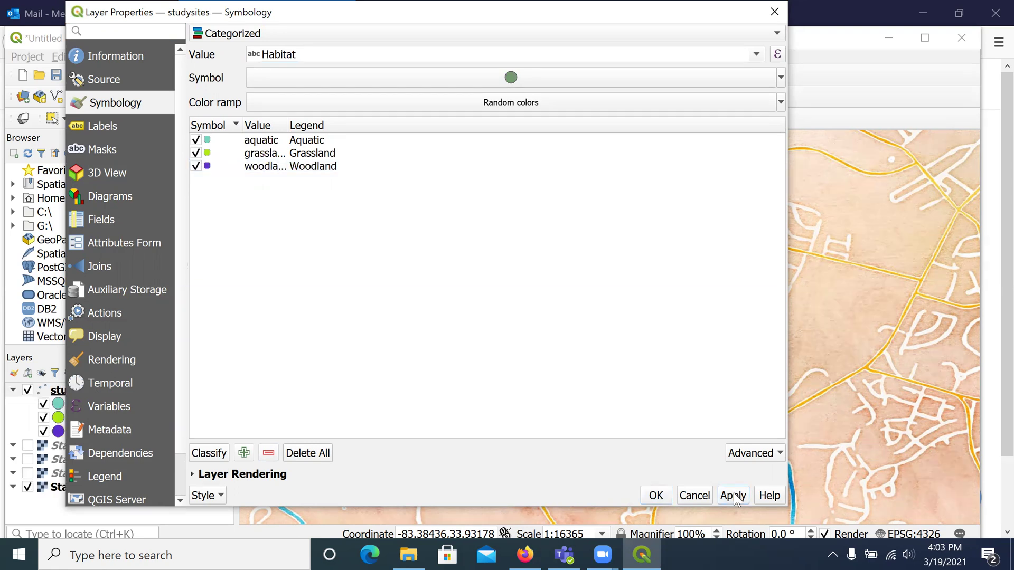
left_click(657, 497)
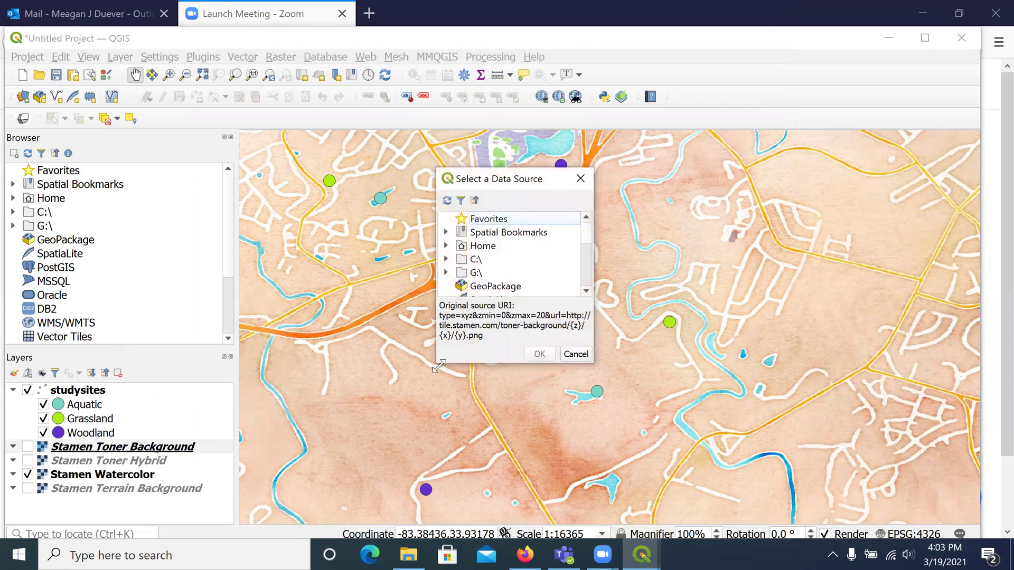
- Dismiss the data source dialog and remove the Stamen Toner Background layer
left_click(574, 354)
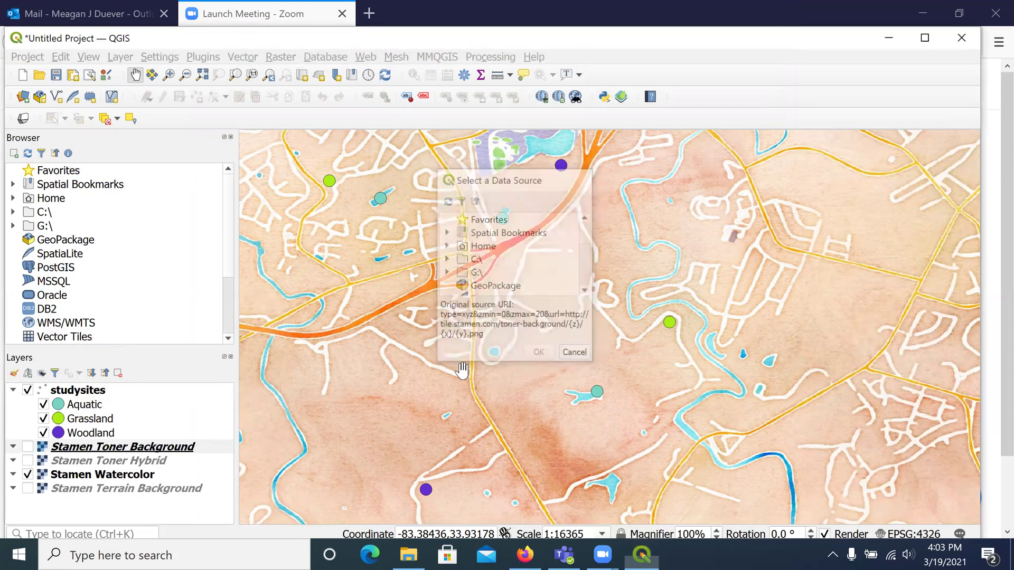
right_click(106, 443)
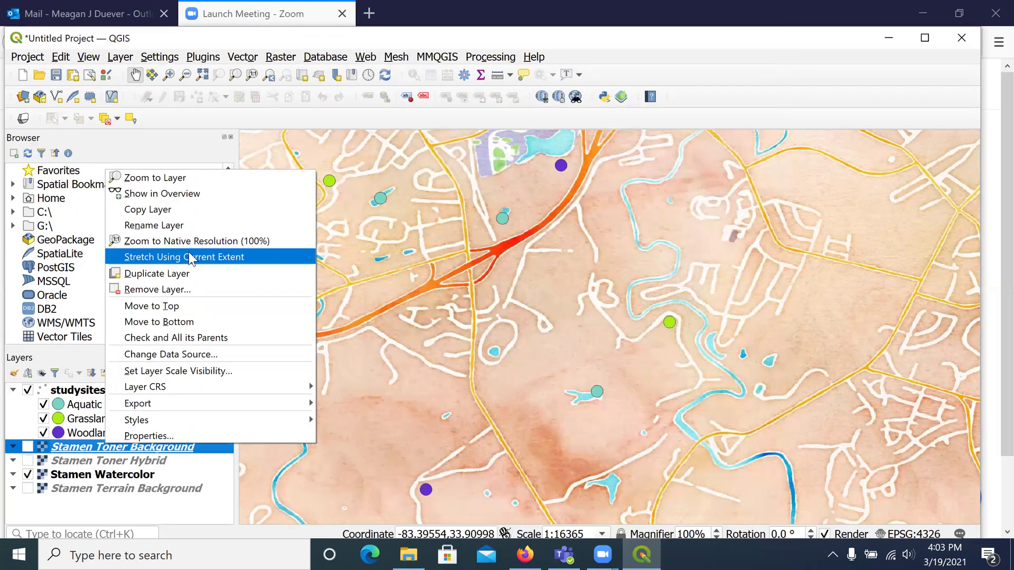
left_click(159, 290)
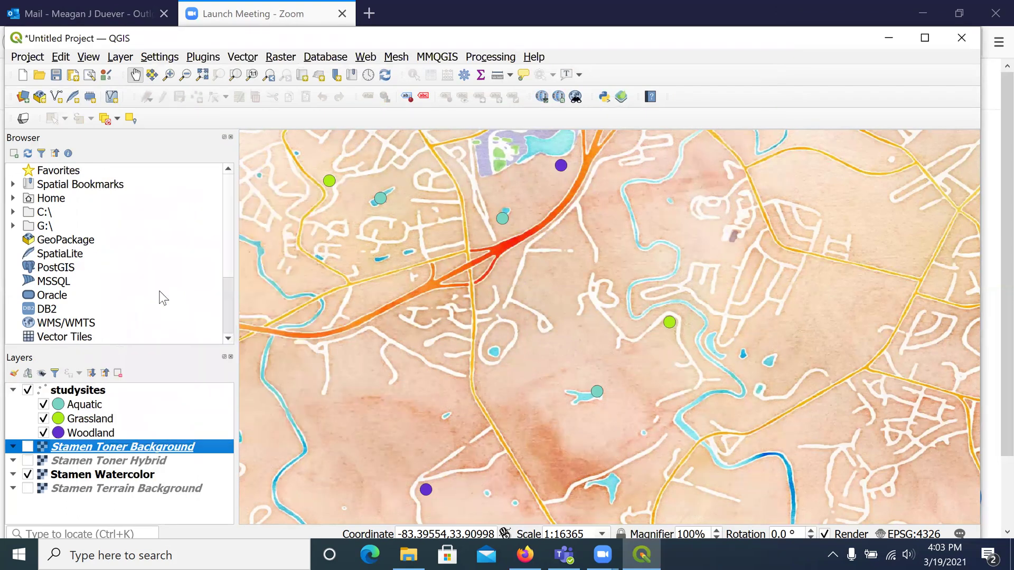
left_click(519, 316)
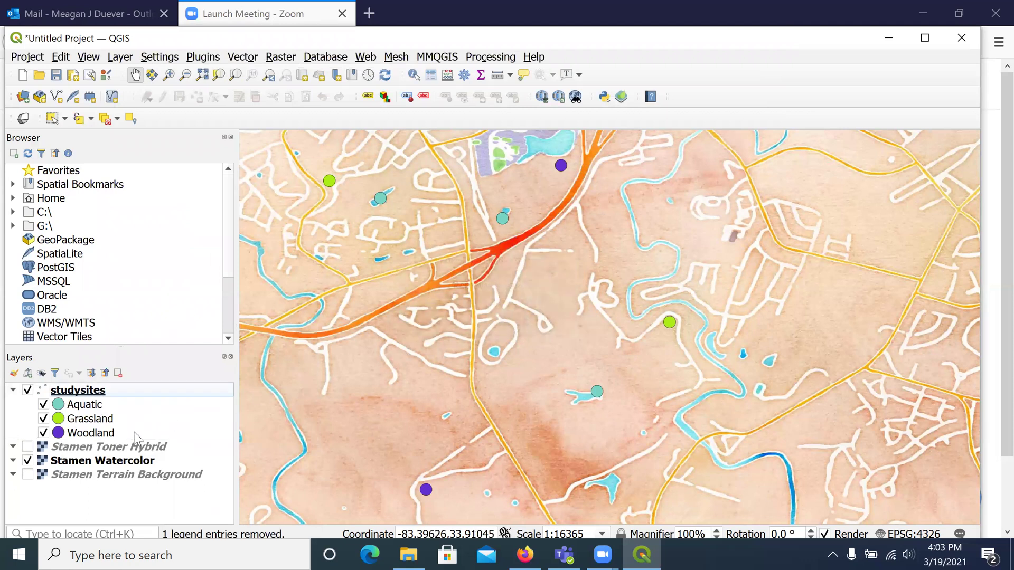
- Remove the Stamen Toner Hybrid and Stamen Terrain Background layers, leaving studysites over Watercolor
right_click(130, 449)
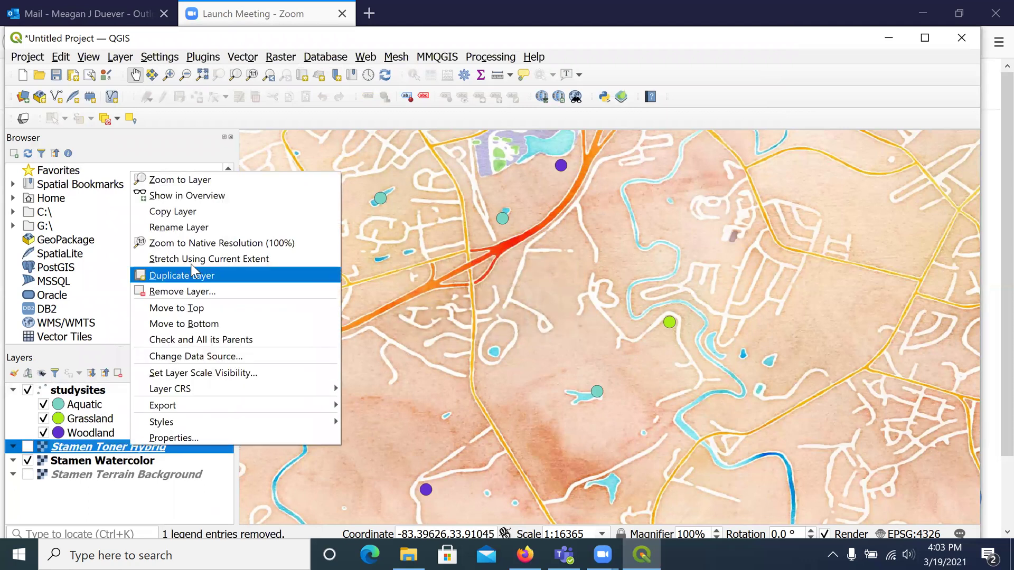
left_click(182, 291)
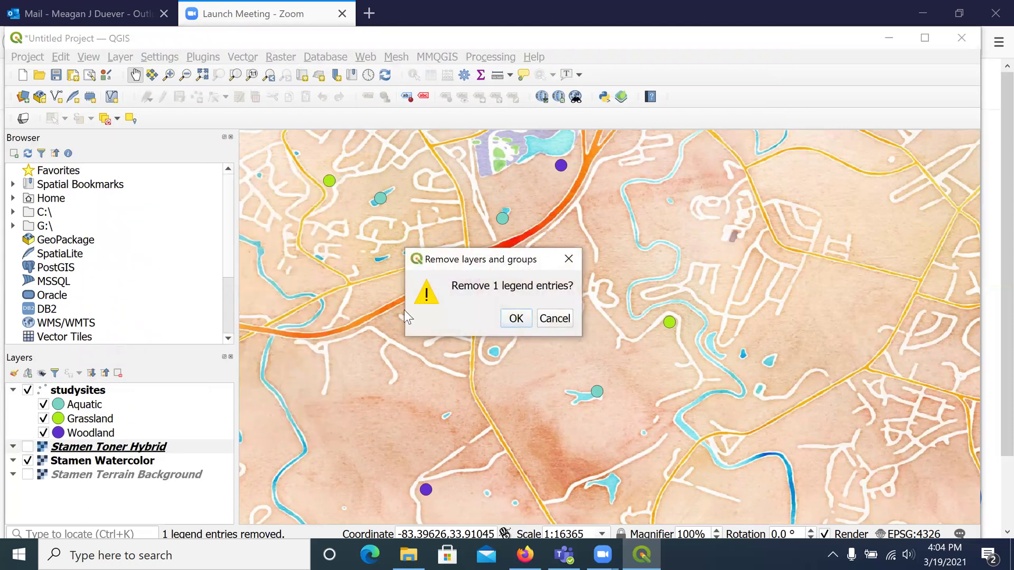
left_click(516, 319)
left_click(160, 463)
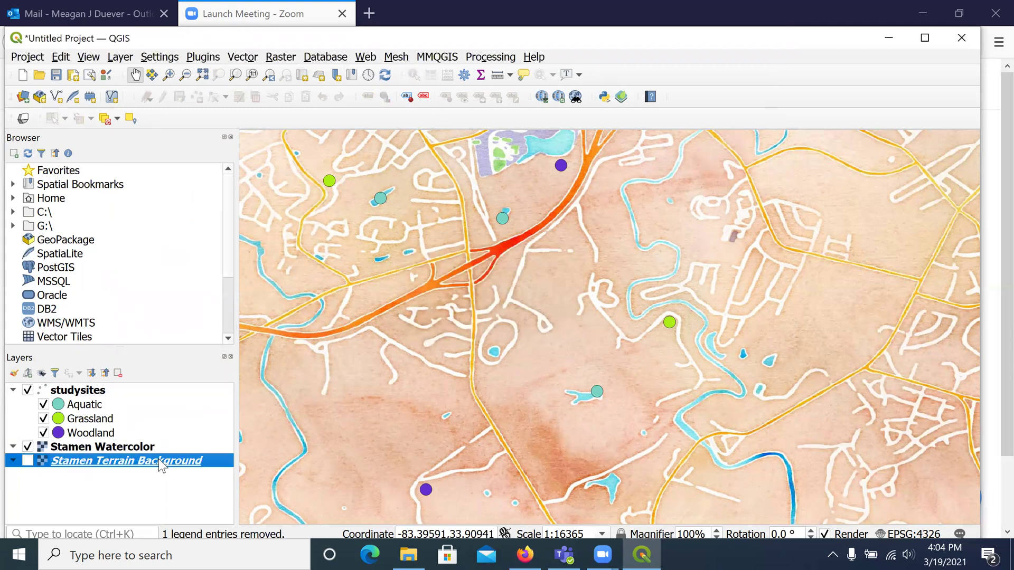
right_click(160, 464)
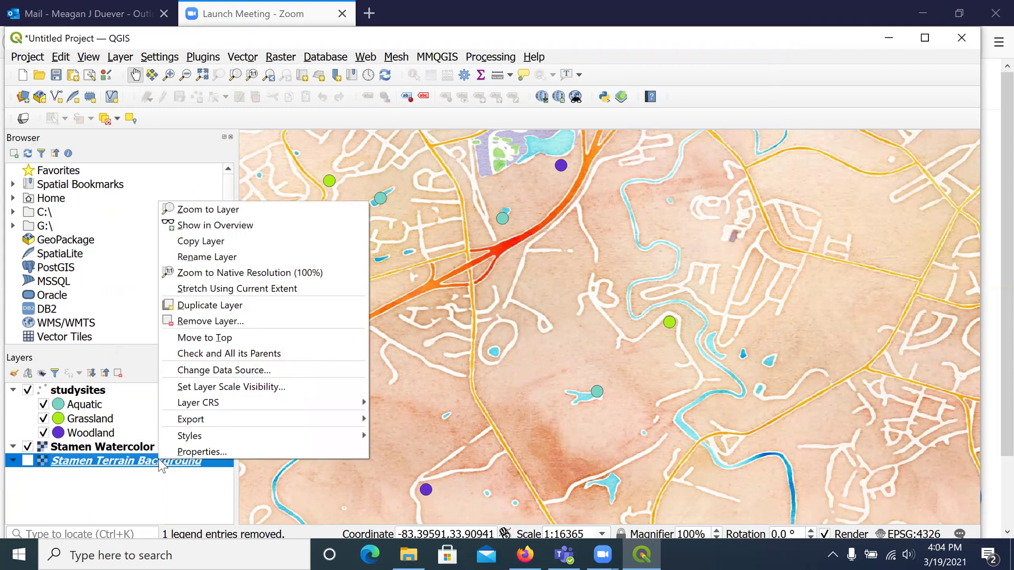
left_click(208, 320)
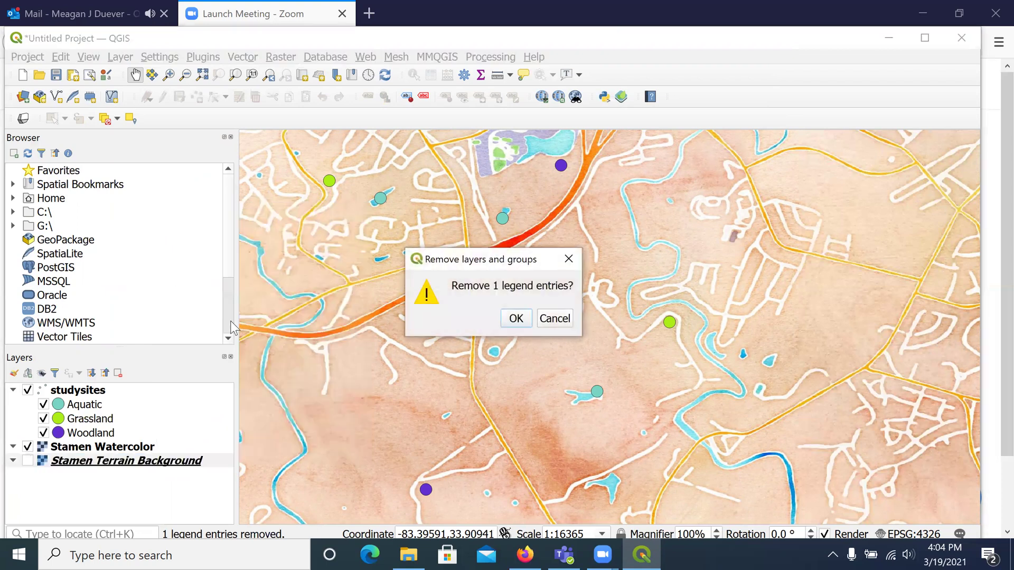
left_click(516, 320)
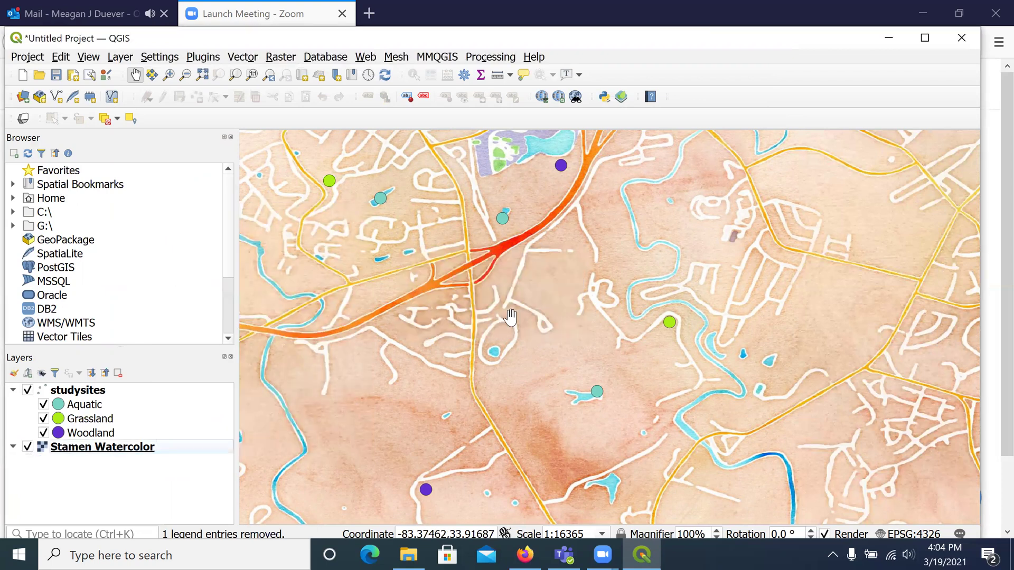
right_click(104, 392)
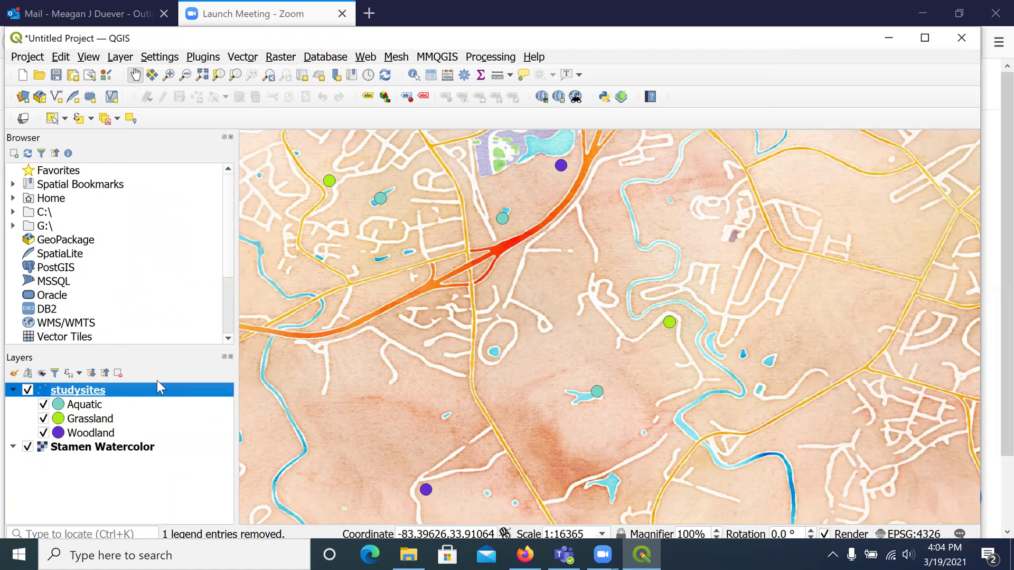
- Turn on Single Labels for the studysites layer using the Site field, keeping Regular font, and apply
double_click(157, 385)
left_click(109, 129)
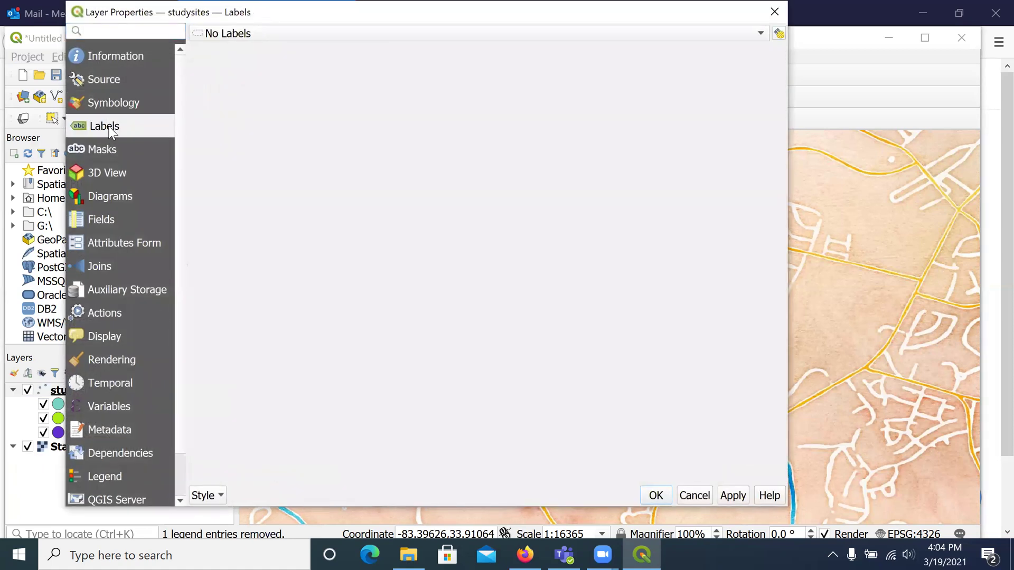
left_click(760, 33)
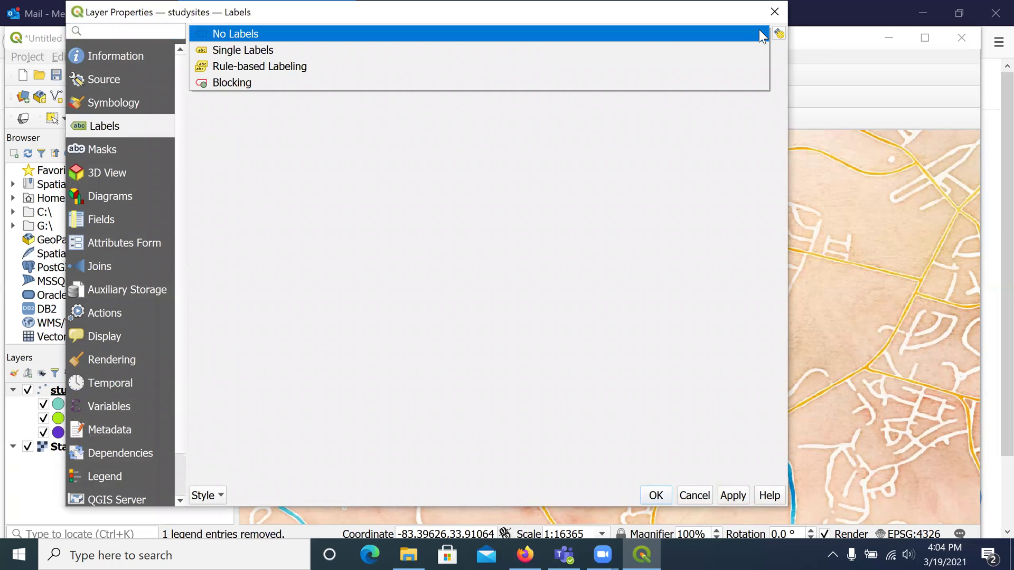
left_click(238, 50)
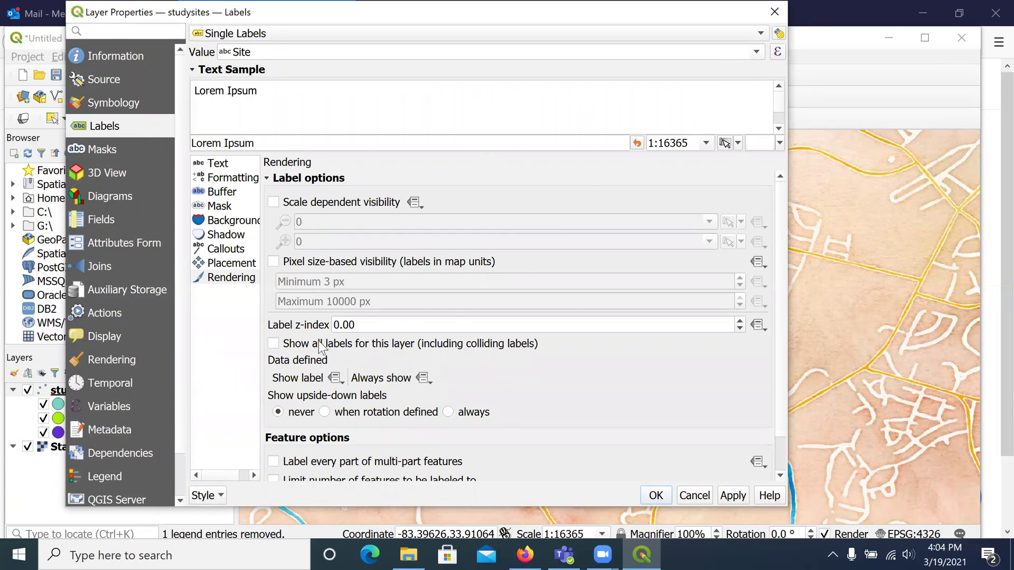
left_click(226, 165)
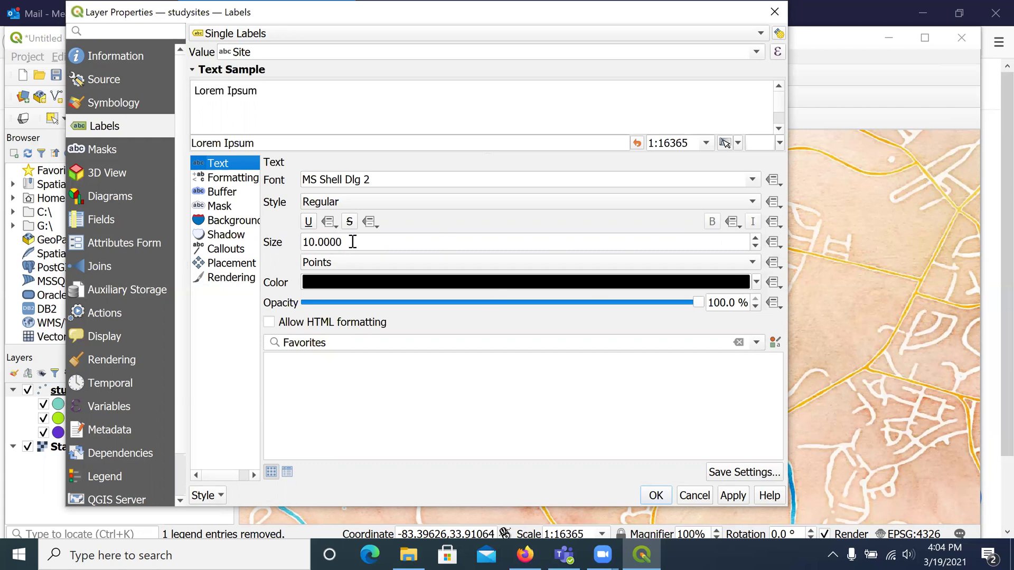
left_click(752, 204)
left_click(755, 208)
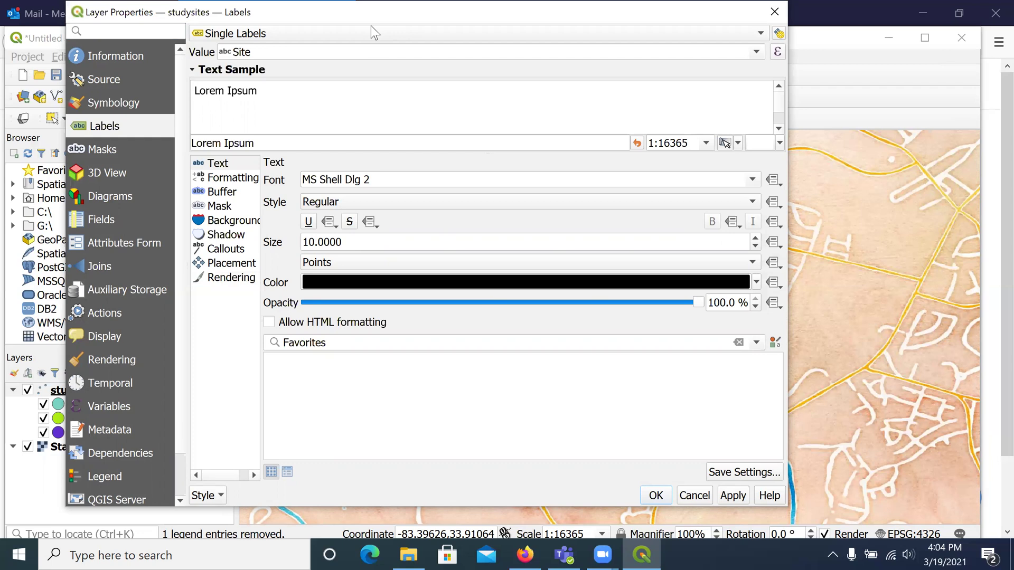
left_click_drag(371, 24, 232, 59)
left_click(597, 530)
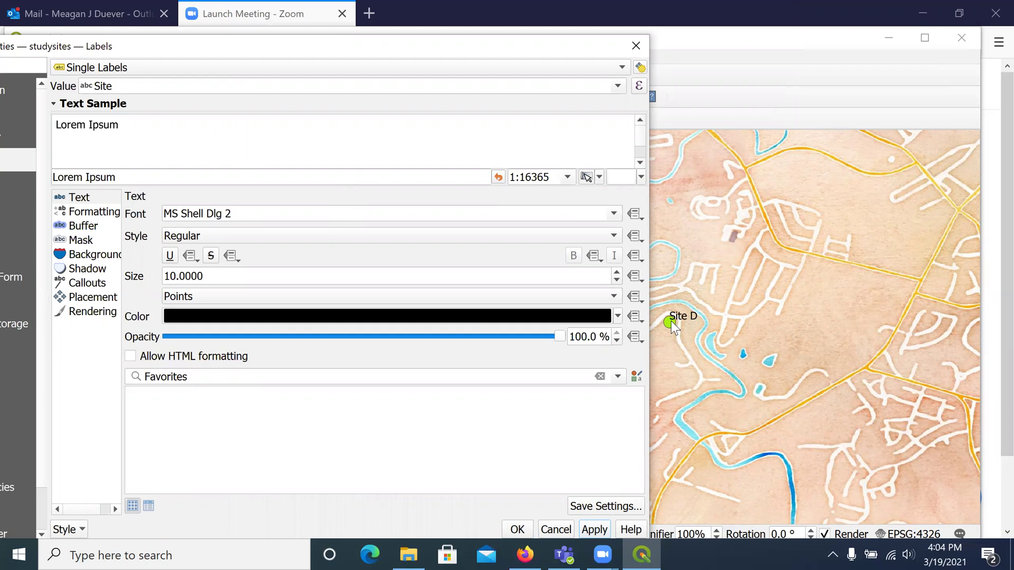
- Set the label placement distance to 2 mm and apply it
left_click(93, 299)
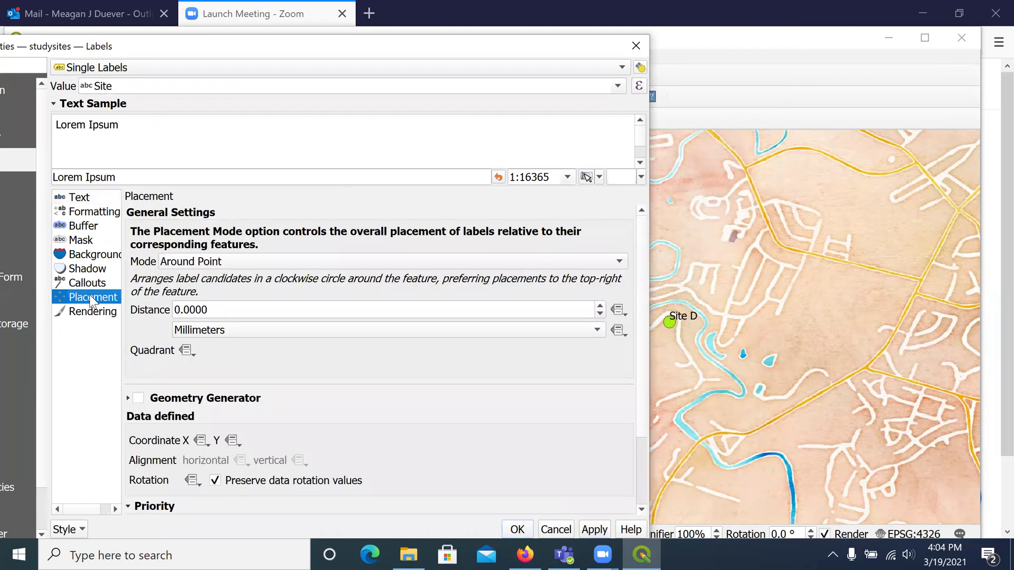
left_click(600, 306)
left_click(601, 305)
left_click(601, 306)
left_click(601, 306)
type("2")
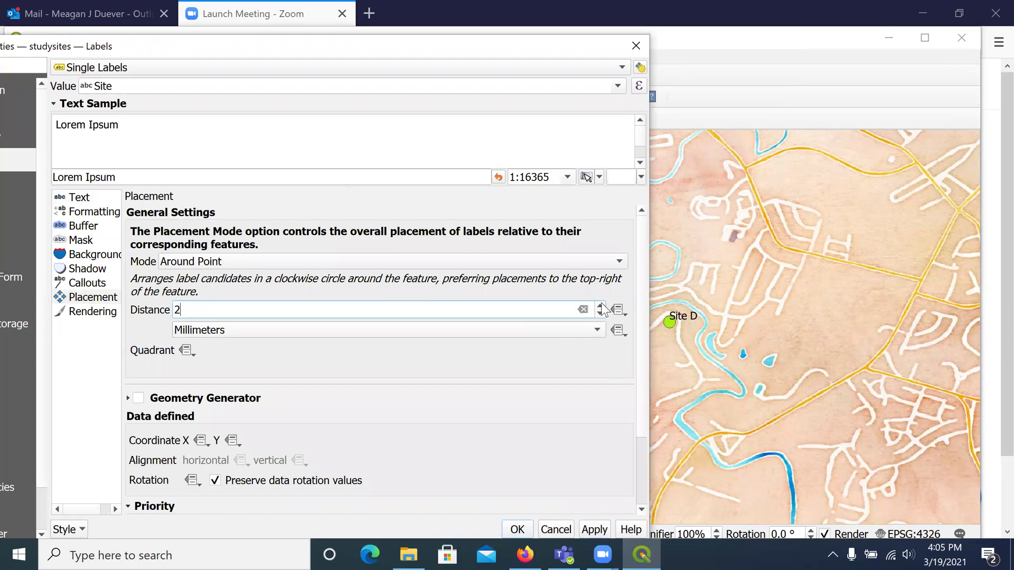
left_click(596, 529)
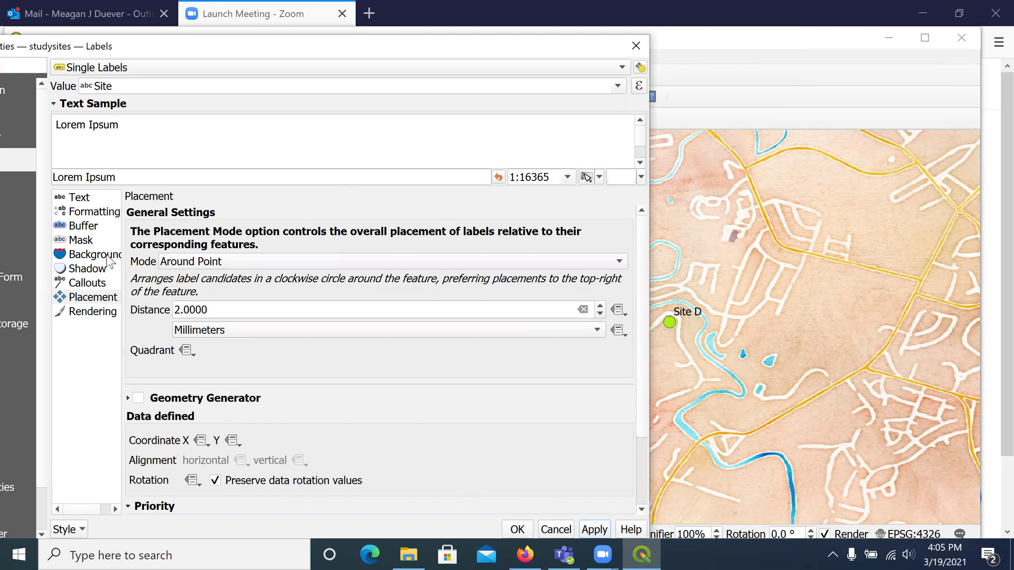
- Try enabling a mask around the site labels and apply it
left_click(84, 242)
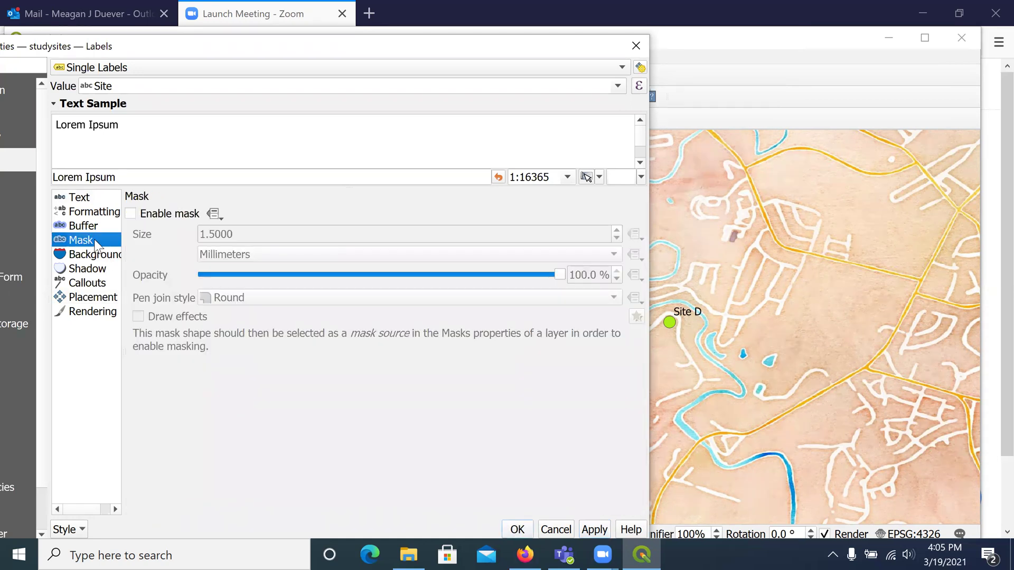
left_click(130, 213)
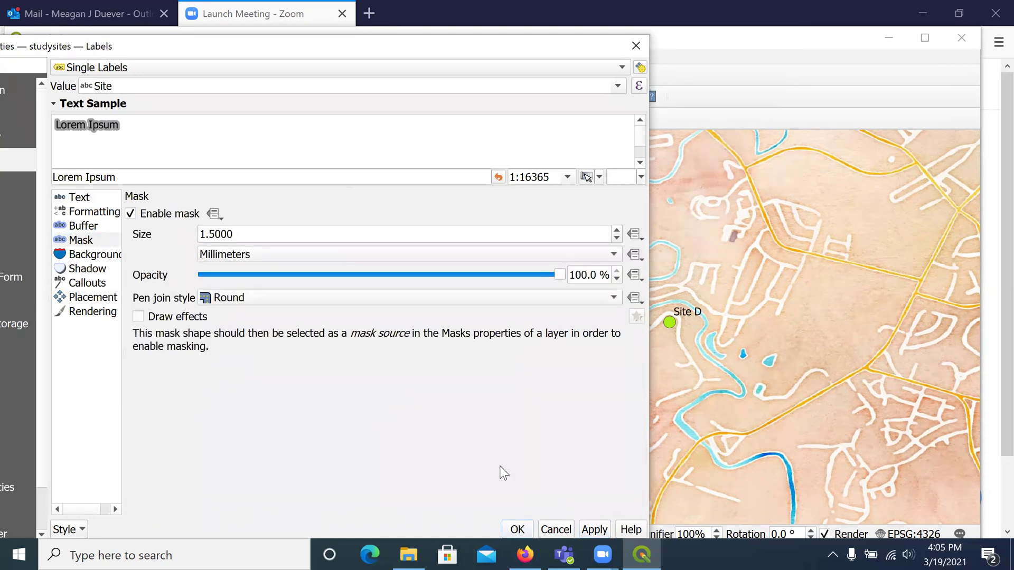
left_click(602, 532)
left_click(604, 531)
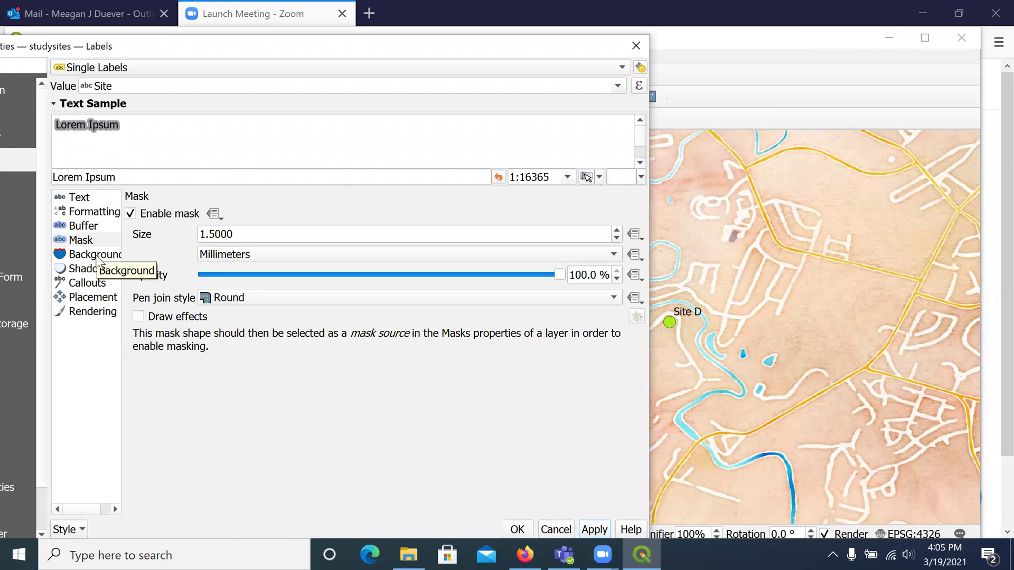
- Clear the label mask, turn on Draw text buffer instead, and apply
left_click_drag(122, 213, 127, 214)
left_click(135, 214)
left_click(84, 226)
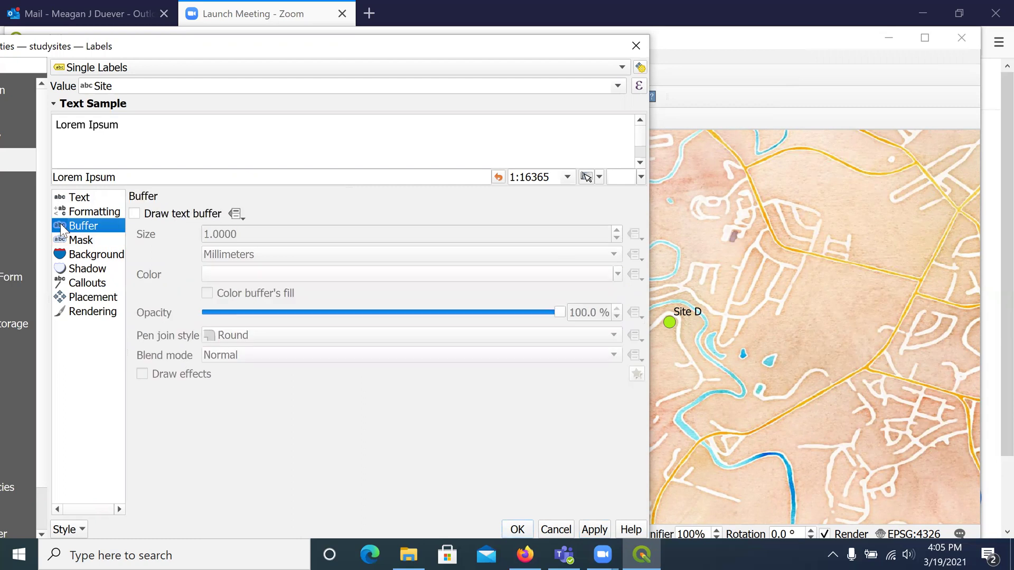
left_click(132, 213)
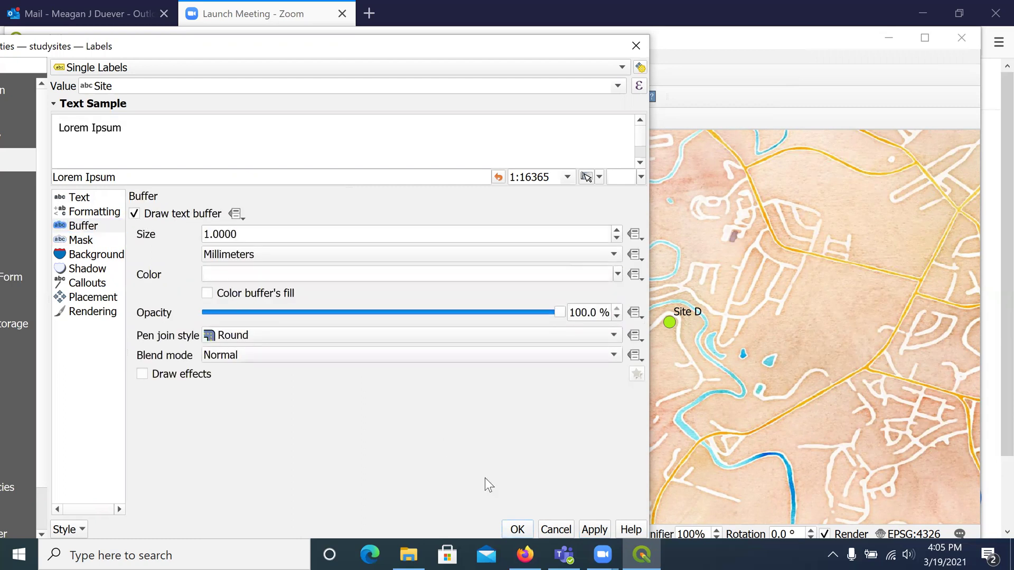
left_click(605, 528)
- Enable Draw drop shadow for the site labels and apply it
left_click(90, 310)
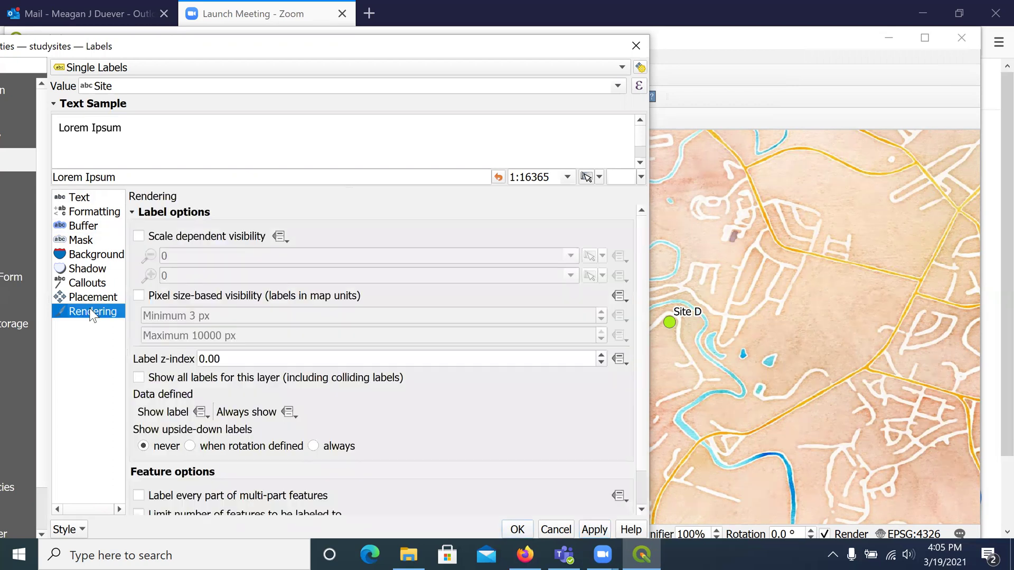
left_click(88, 271)
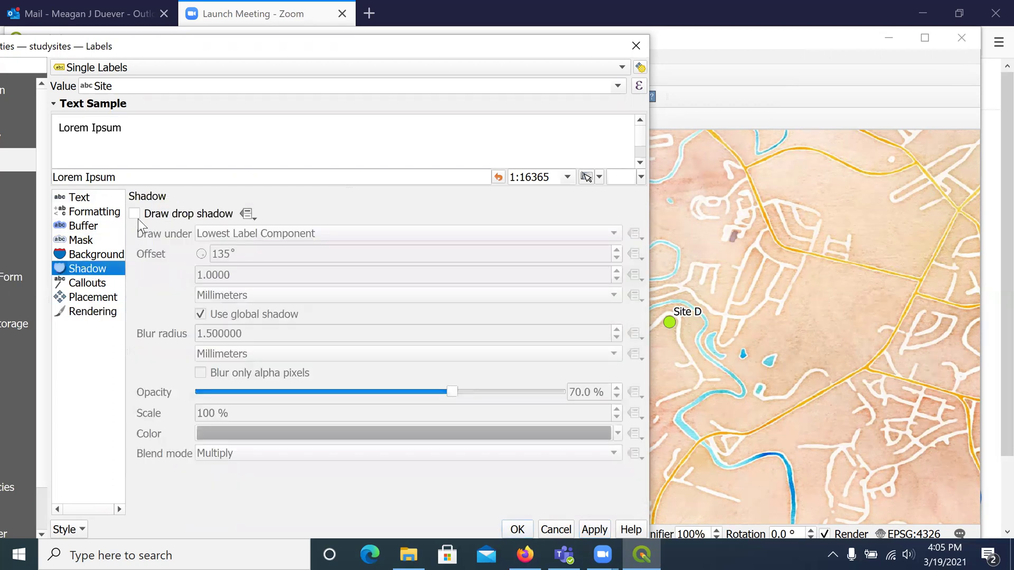
left_click(134, 214)
left_click(596, 530)
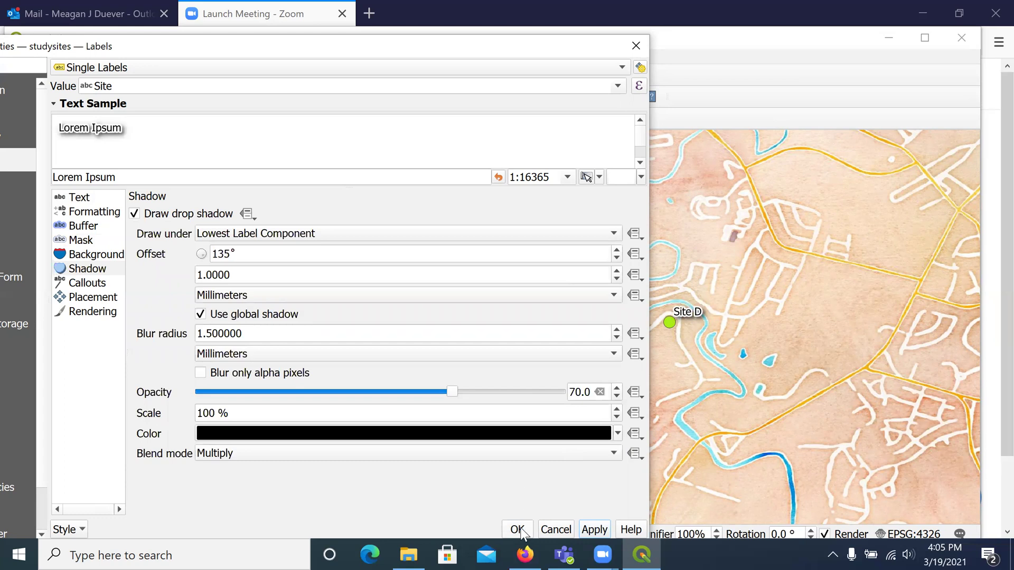
- Review the label Placement, Rendering and Callouts settings, then apply again
left_click(94, 297)
left_click(98, 312)
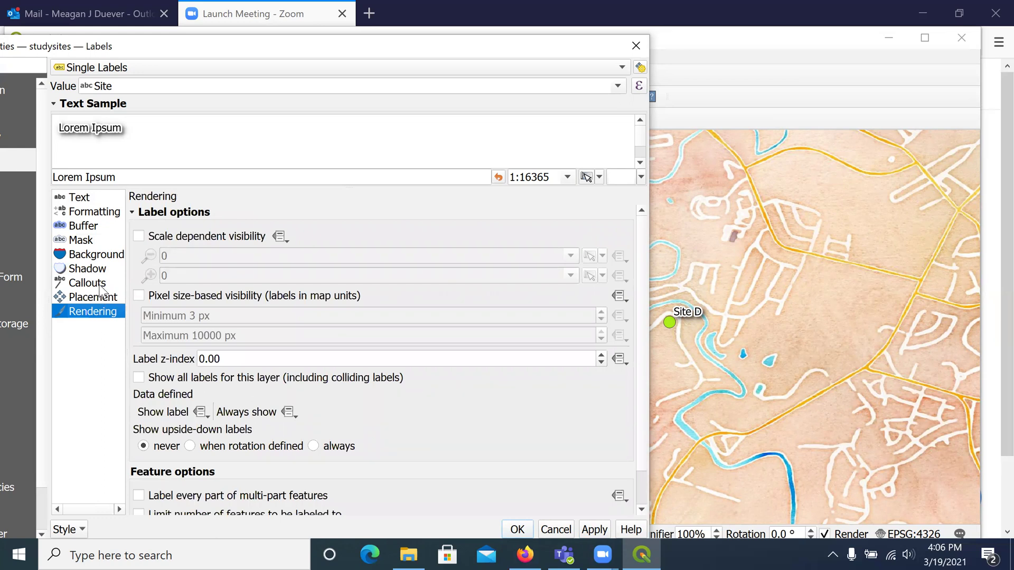
left_click(104, 290)
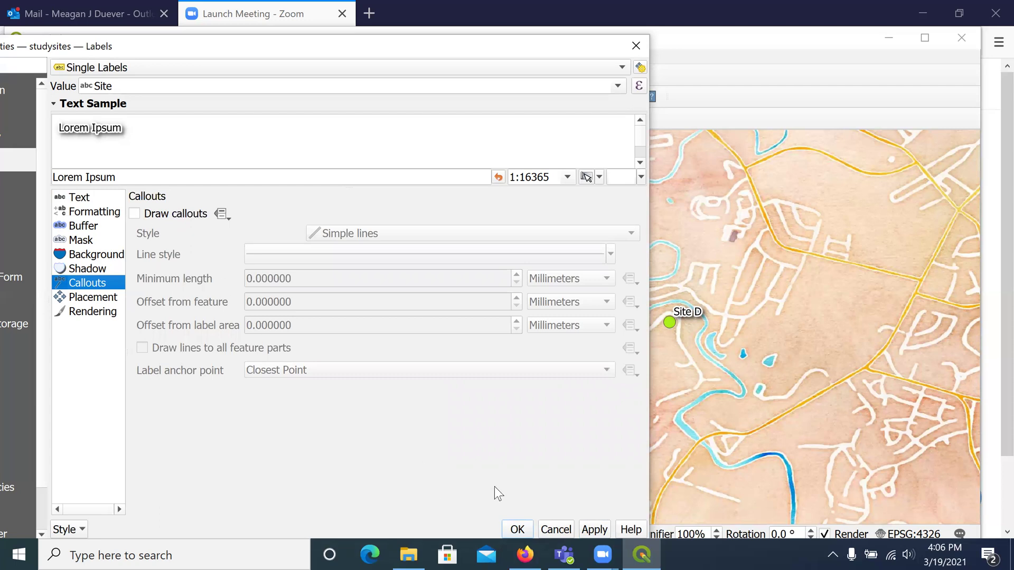
left_click(596, 530)
- Accept the label settings with OK, closing the studysites Layer Properties
left_click(518, 530)
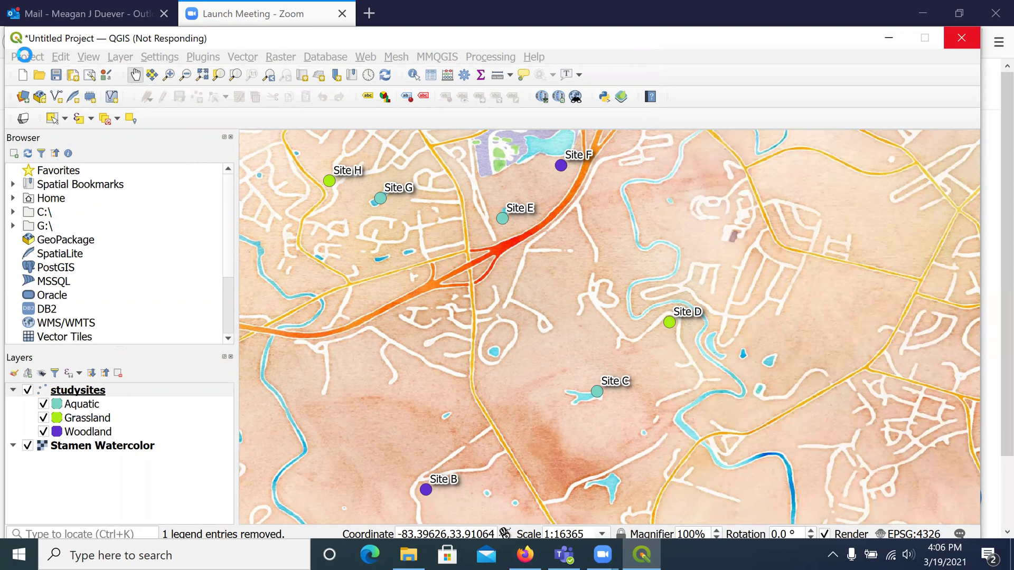
- Create a new print layout titled StudySites2 from the Project menu
left_click(25, 57)
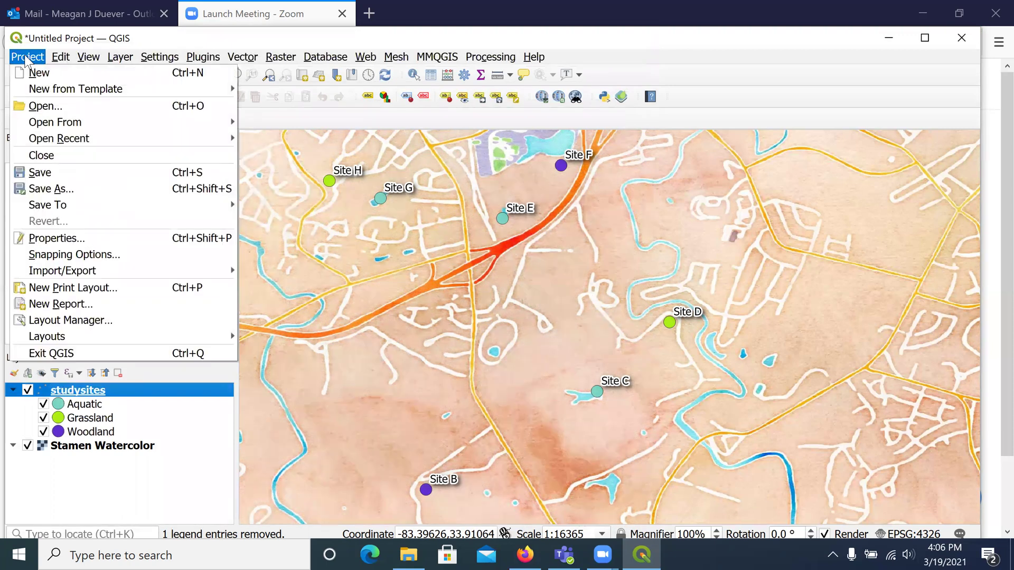
left_click(81, 290)
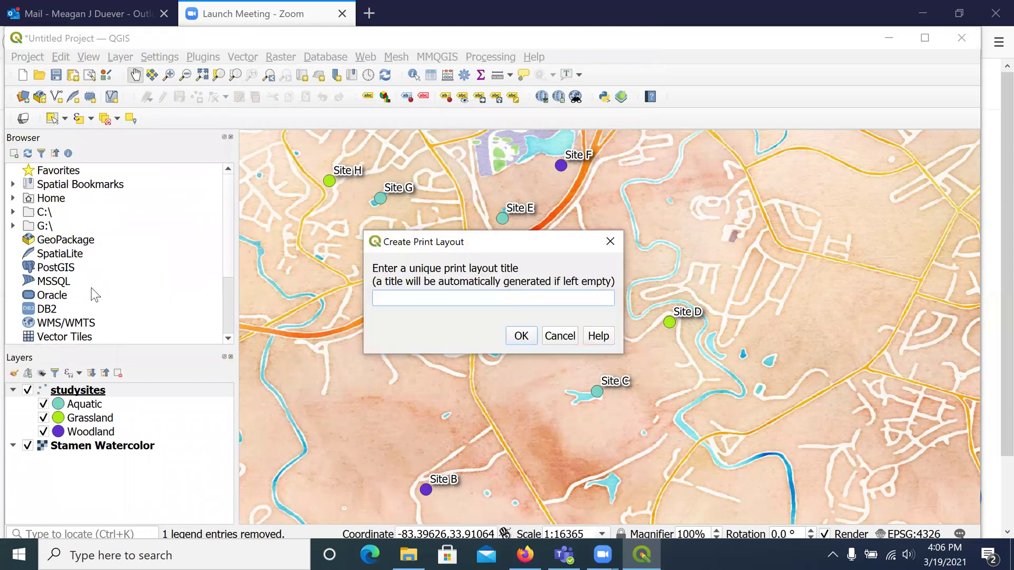
type("StudySites2")
left_click(521, 337)
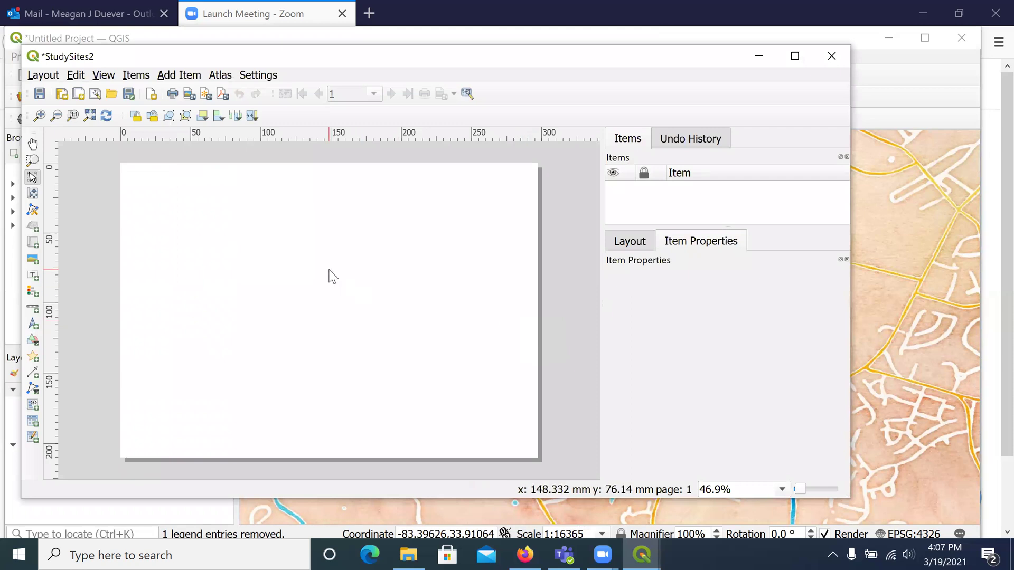
right_click(330, 271)
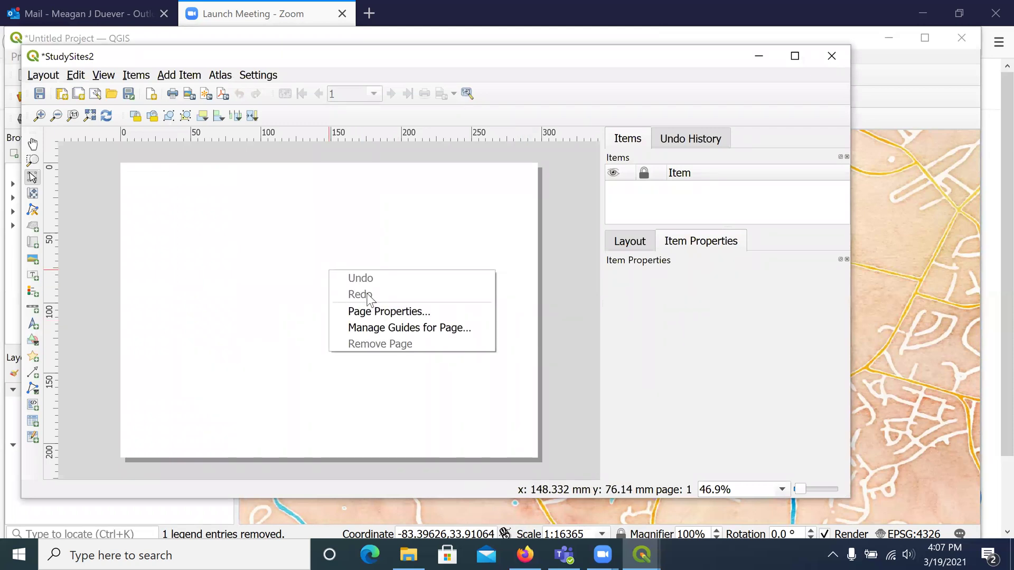
- Keep the layout page size at A4 Landscape, 297 × 210 mm, in Page Properties
left_click(385, 311)
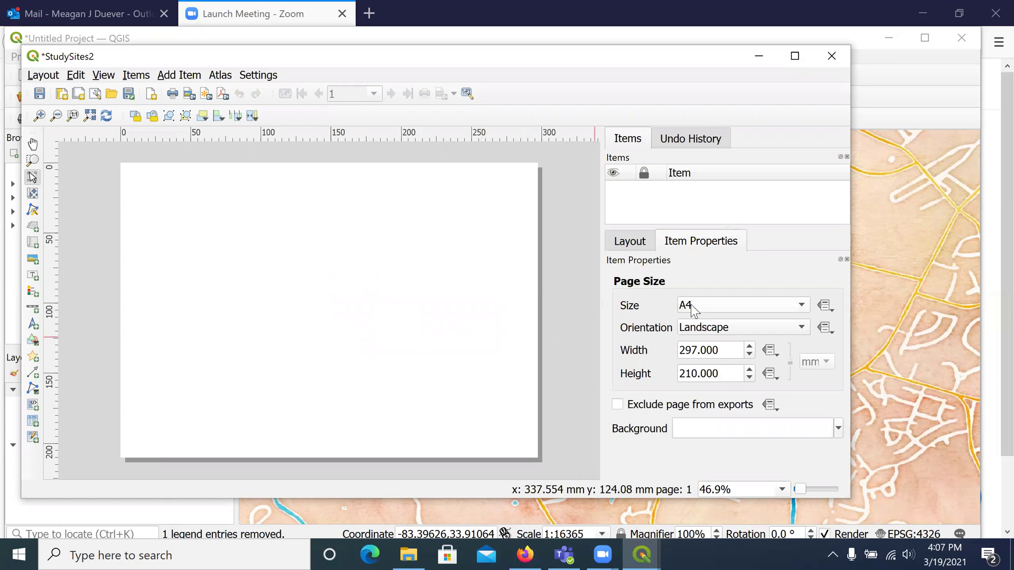
left_click(802, 309)
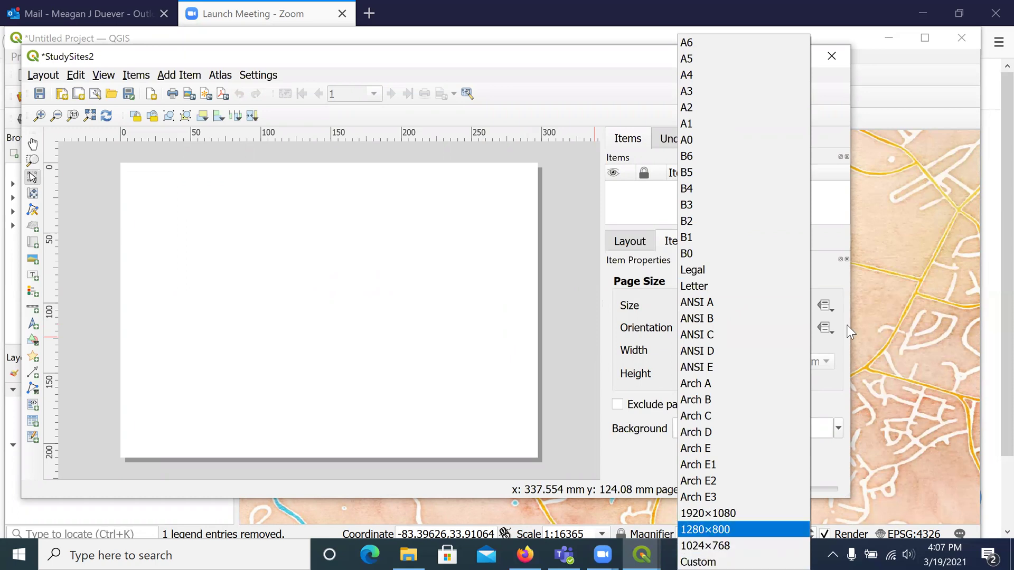
left_click(691, 75)
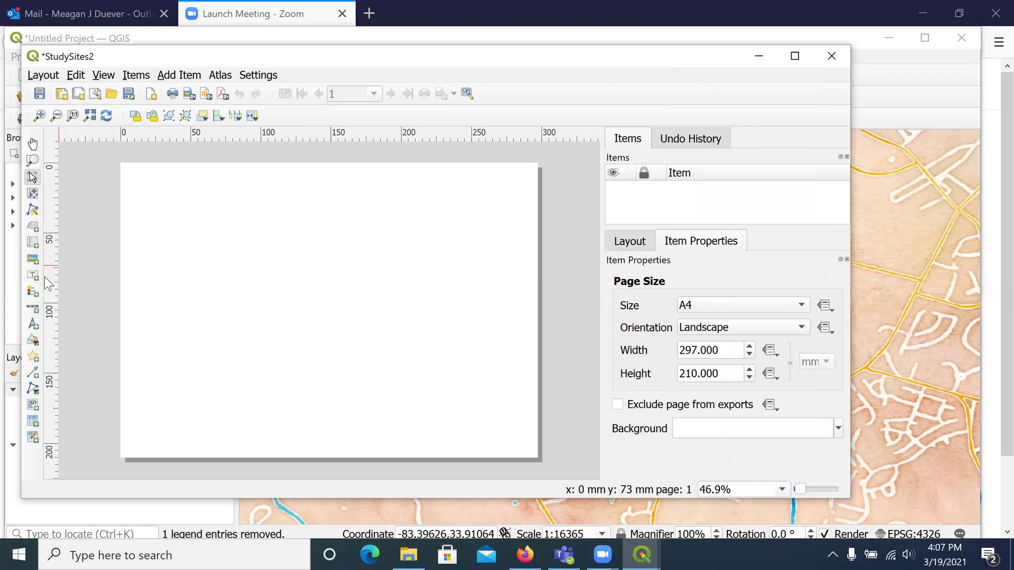
- Draw a Map 1 frame over most of the page and set its scale to 15000
left_click(33, 242)
left_click_drag(137, 182, 513, 439)
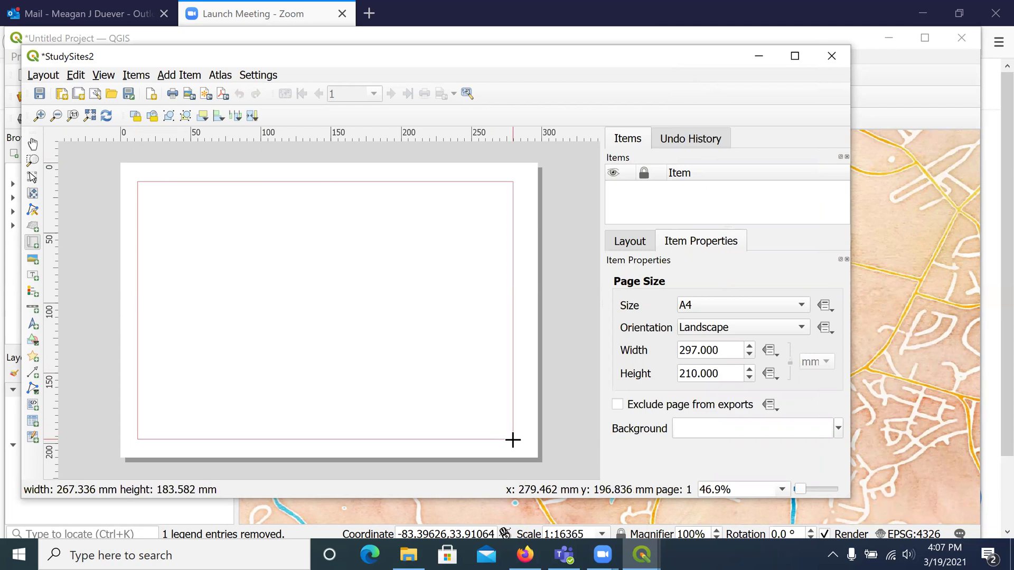
left_click_drag(513, 440, 514, 440)
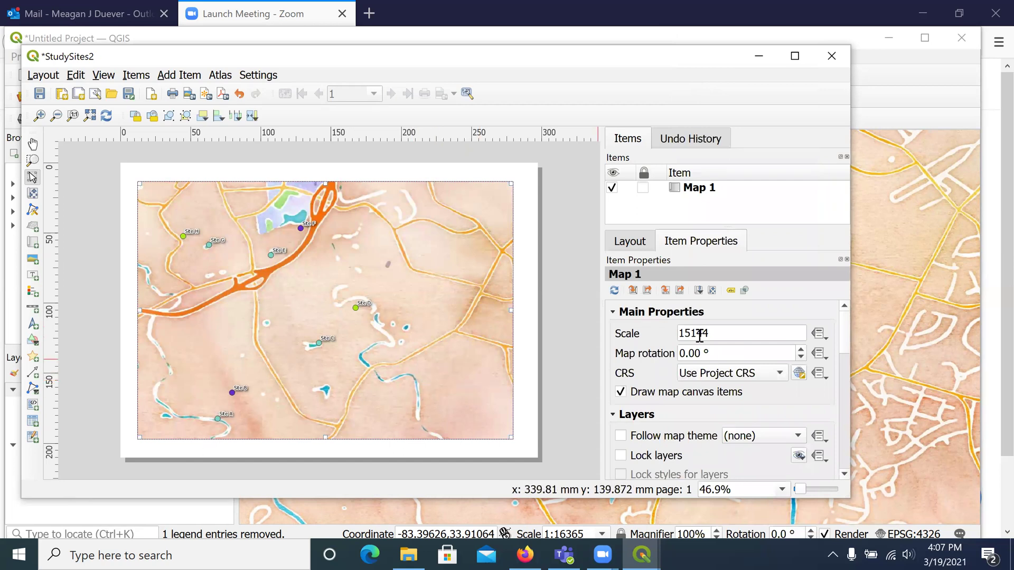
left_click_drag(692, 333, 720, 334)
type("000")
key("Return")
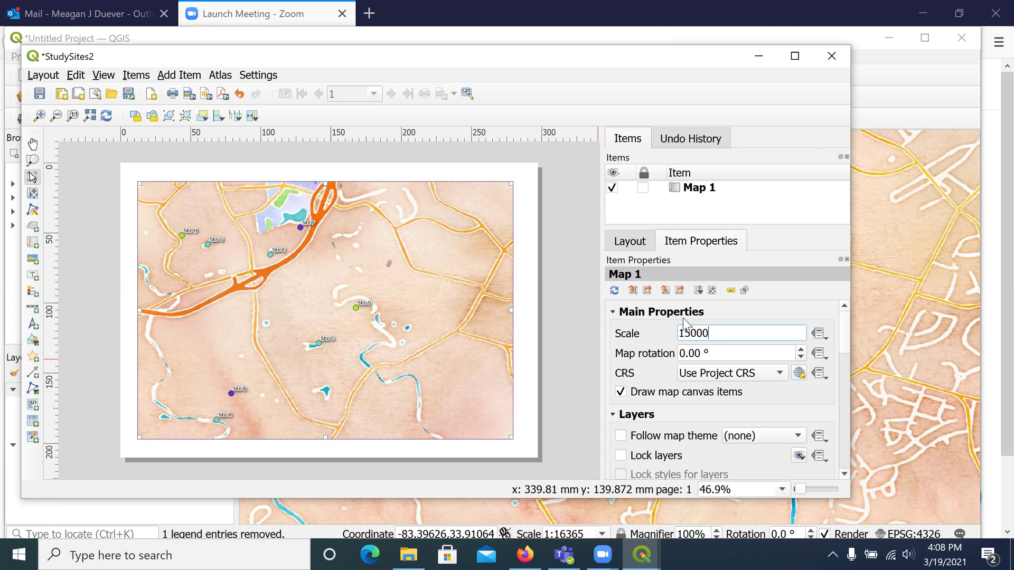
- Draw a legend box at the map's lower right
left_click(31, 293)
left_click_drag(394, 362, 485, 428)
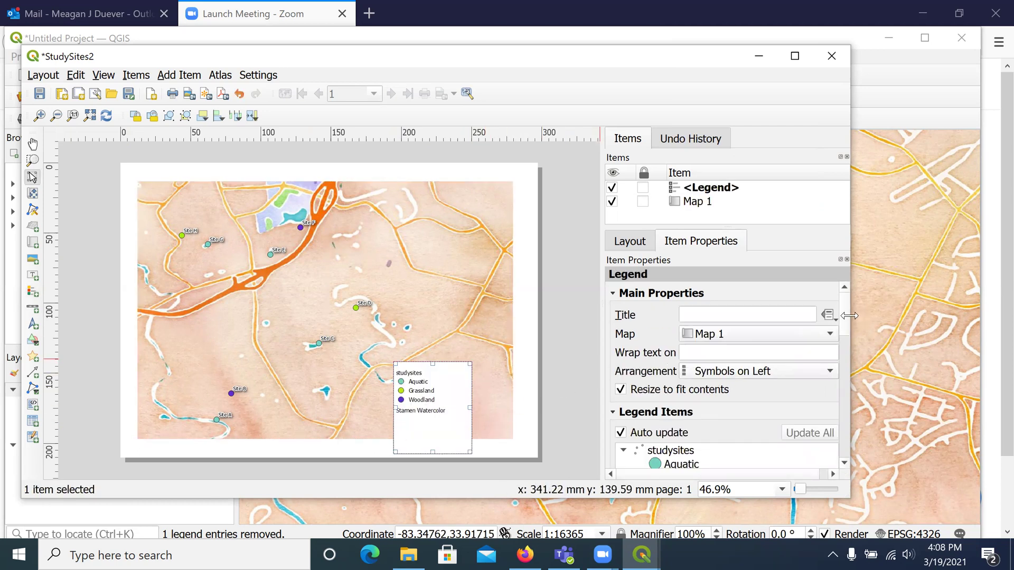
left_click_drag(844, 318, 848, 347)
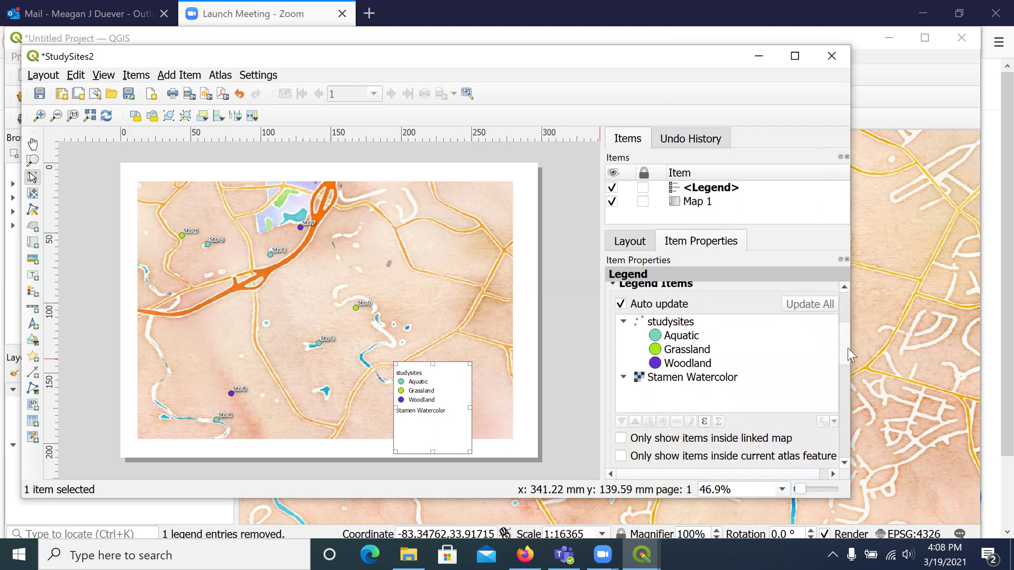
scroll(848, 348, "up", 1)
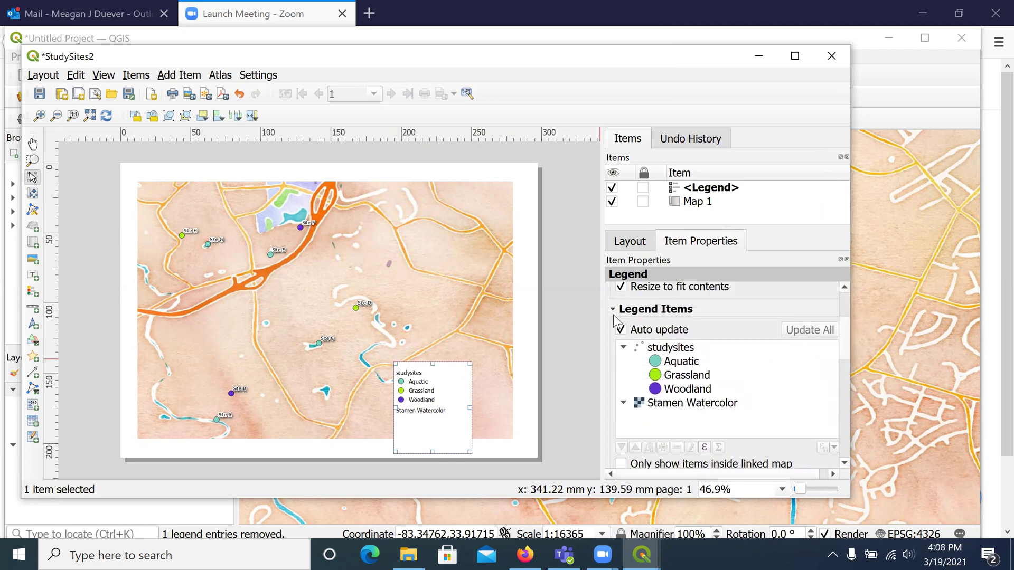
- Turn off legend Auto update and remove the Stamen Watercolor entry
left_click(621, 331)
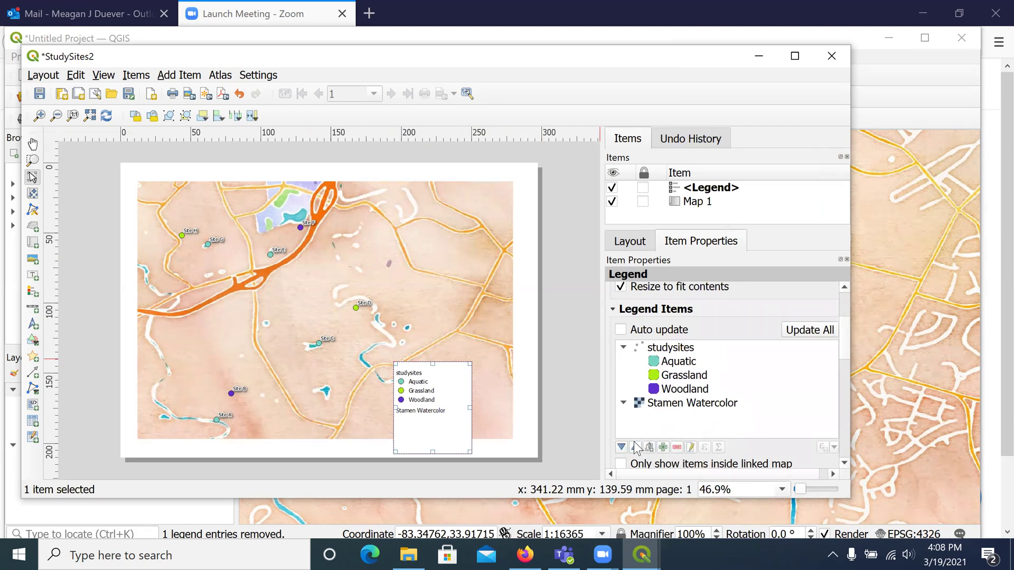
left_click(688, 404)
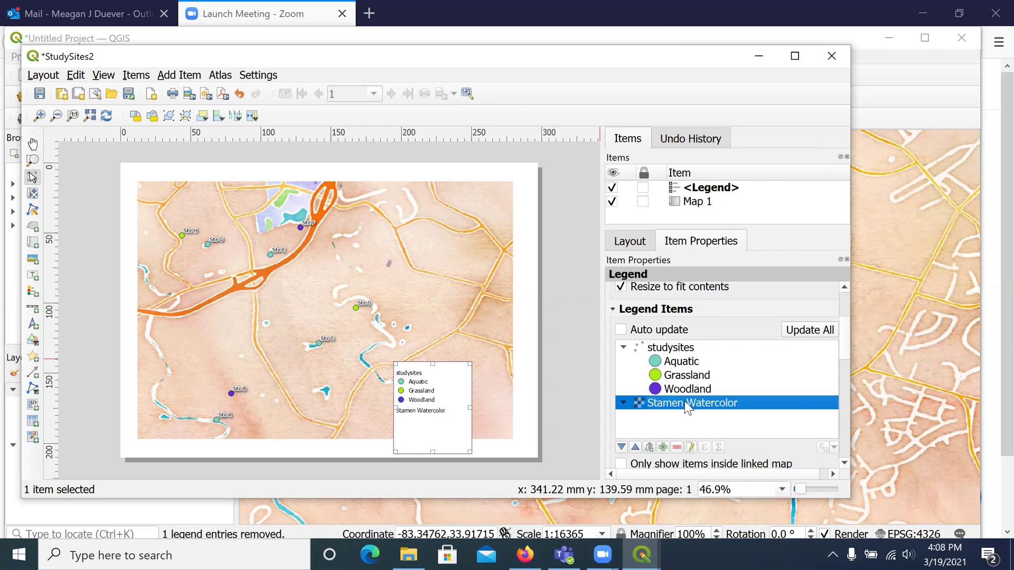
left_click(676, 448)
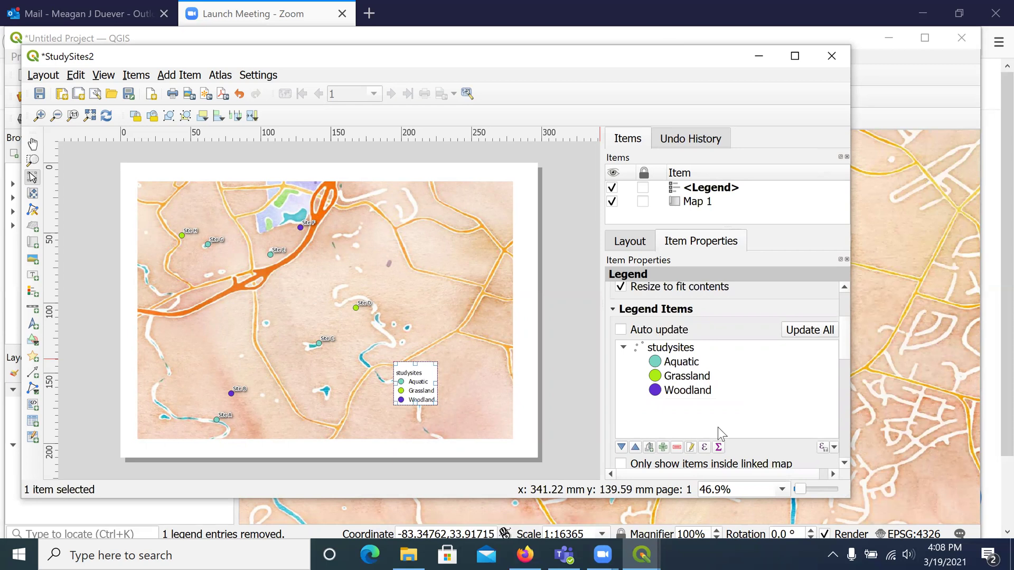
left_click_drag(847, 361, 848, 316)
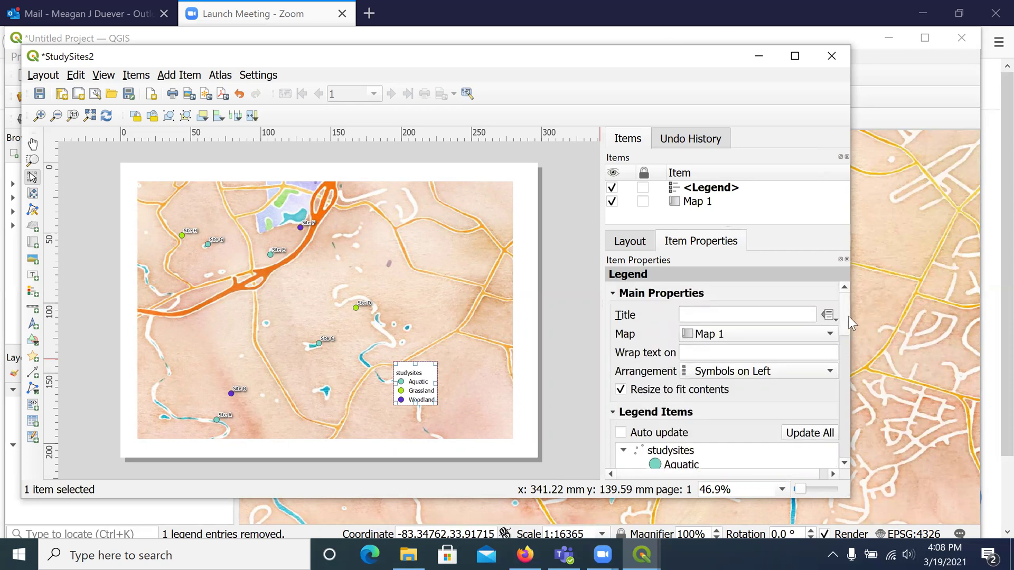
- Enter 'Legend' as the legend title
left_click(723, 314)
type("Legen")
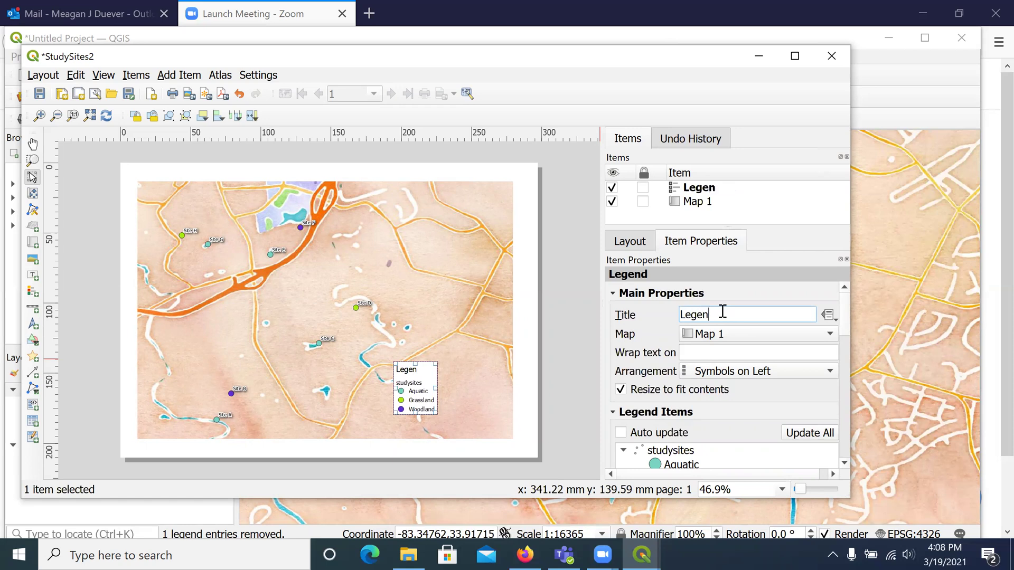
type("d")
left_click(690, 452)
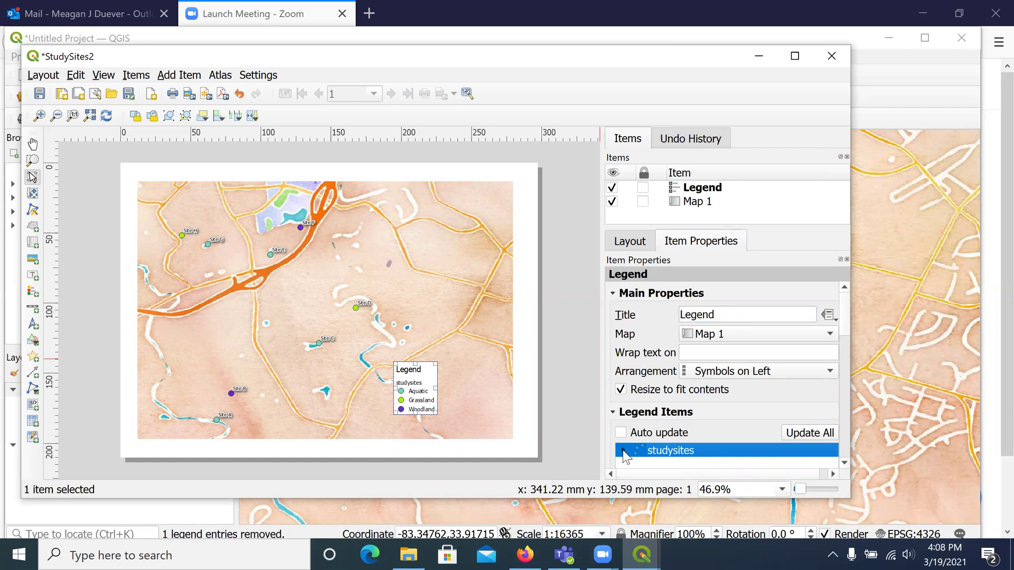
- Replace the studysites legend entry's label with 'Habitat of Study Sites' and return to legend properties
double_click(688, 452)
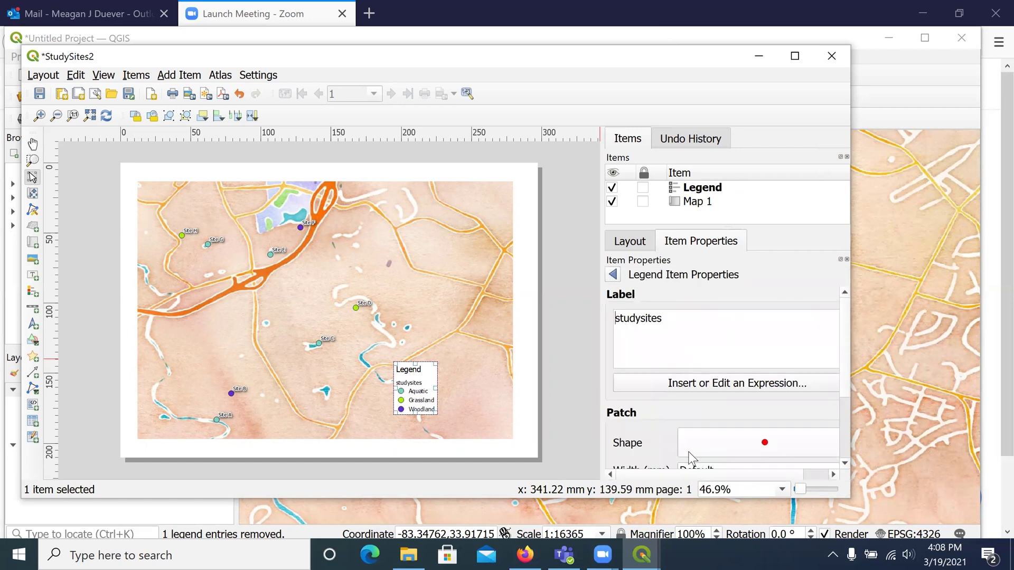
double_click(617, 322)
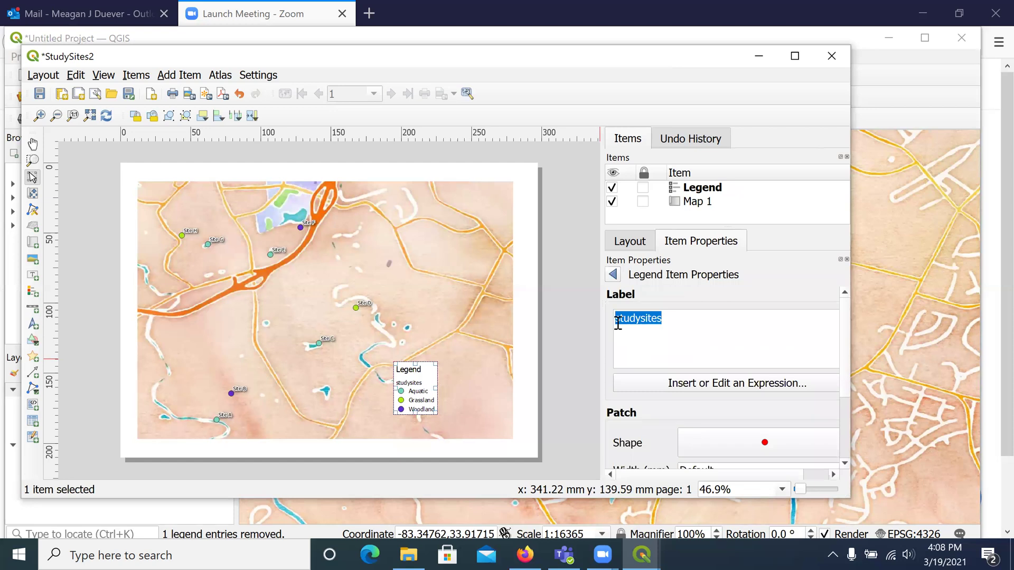
type("Habitat of St")
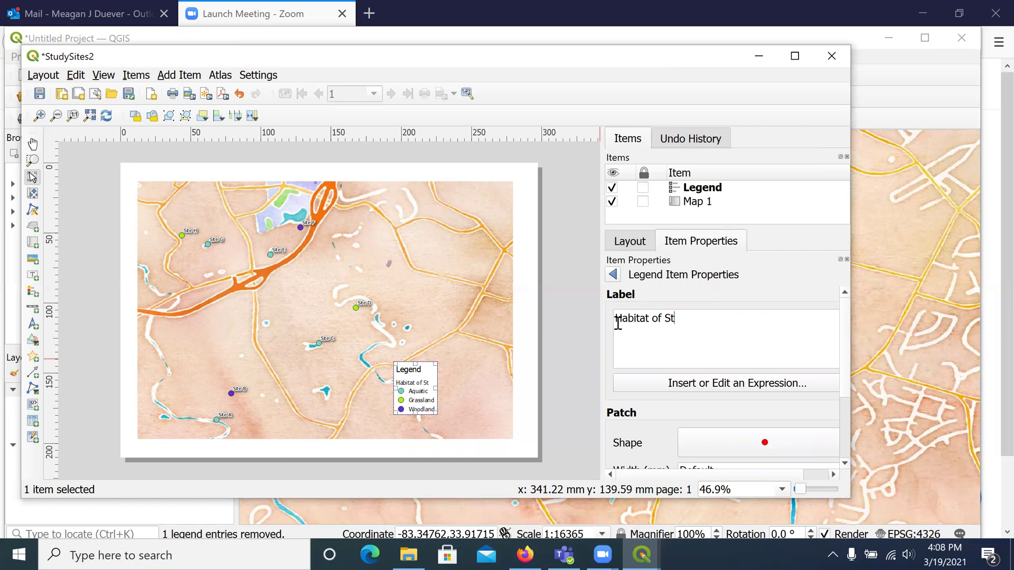
type("udy Sites")
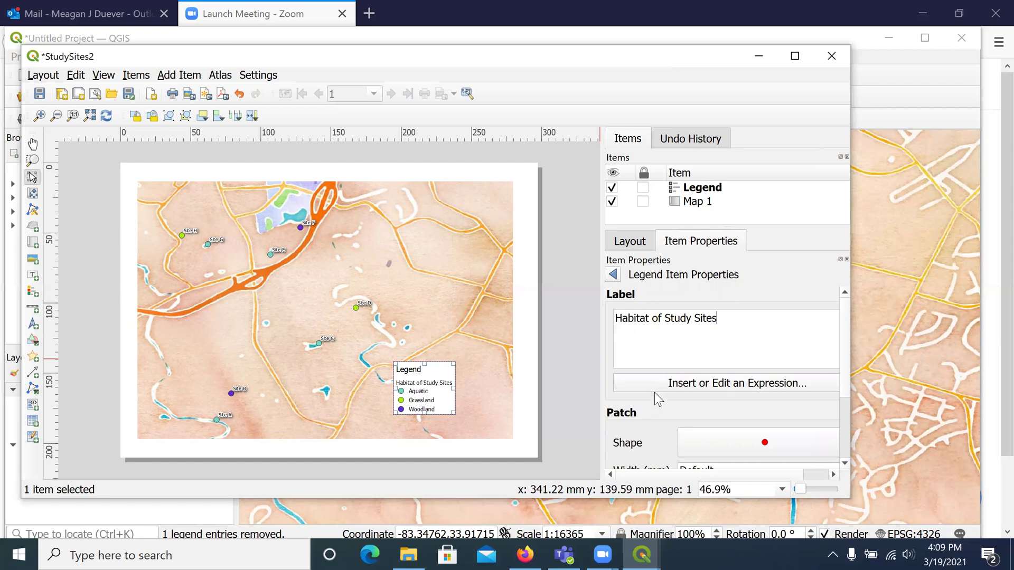
mouse_move(848, 326)
left_mouse_down()
mouse_move(859, 395)
mouse_move(854, 316)
left_mouse_up()
left_click(613, 276)
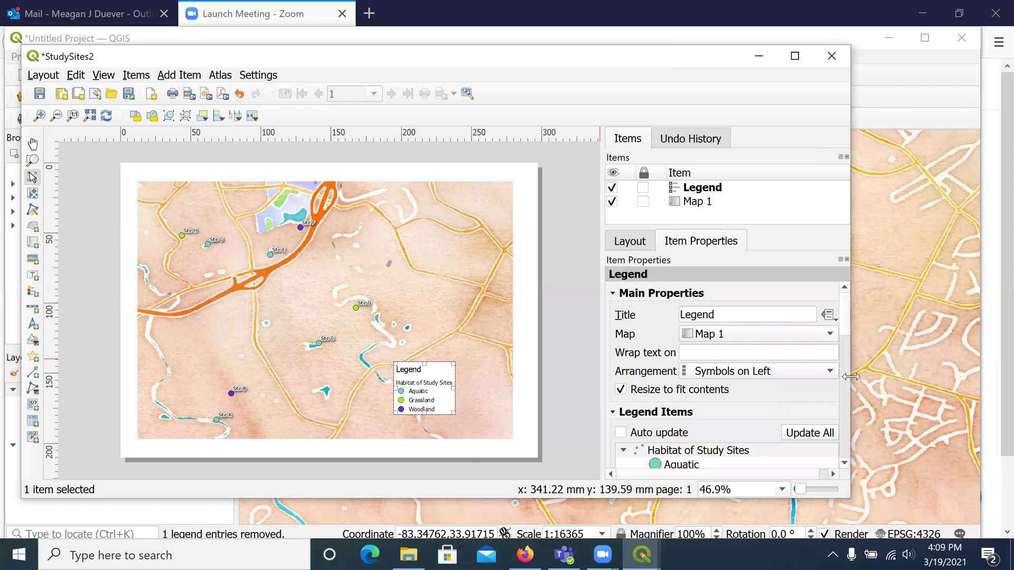
- Drag the legend into the map's bottom-right corner, then briefly expand and collapse its font settings
left_click_drag(850, 376, 891, 376)
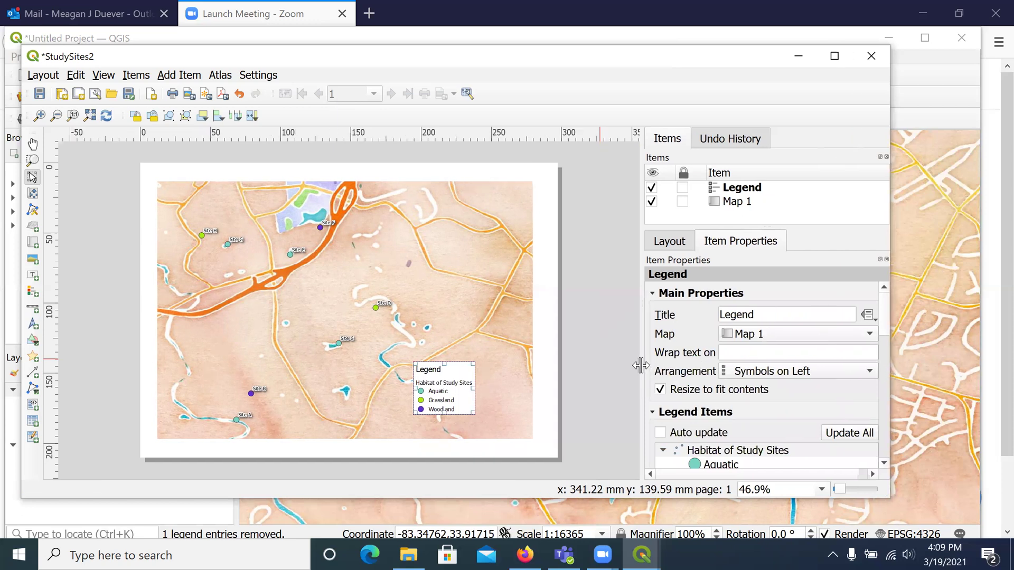
left_click_drag(624, 363, 611, 359)
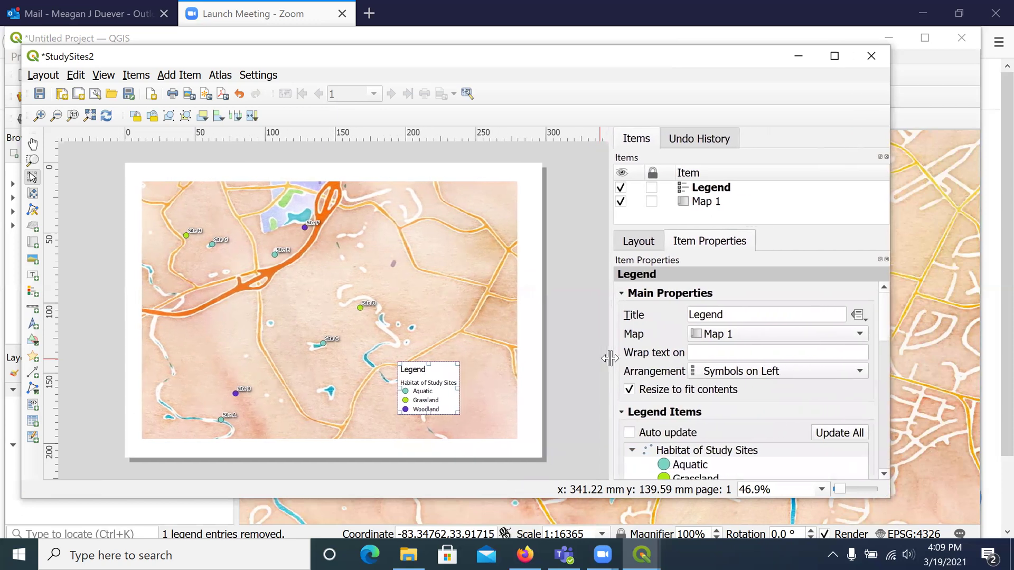
scroll(781, 406, "down", 3)
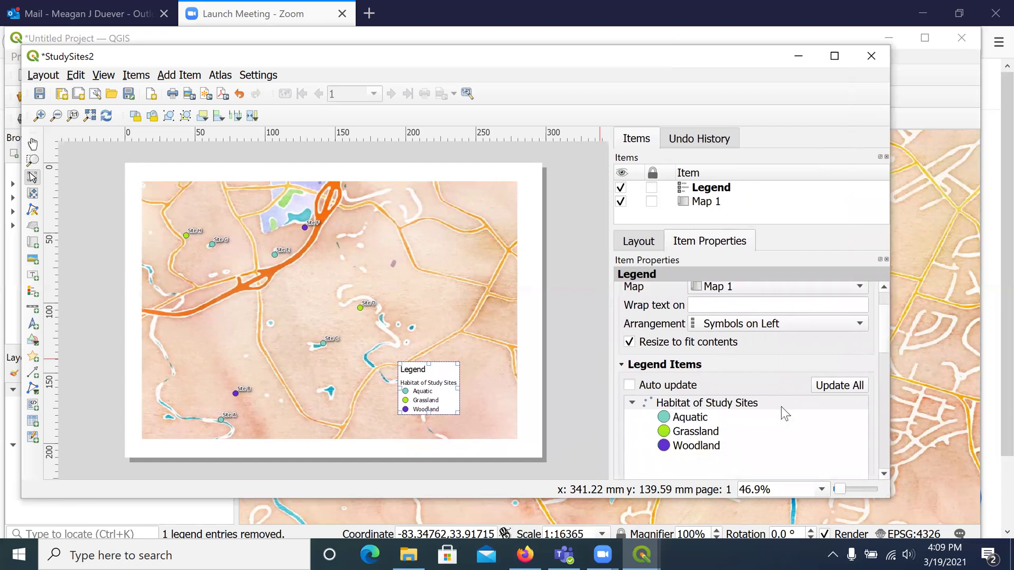
scroll(783, 409, "down", 2)
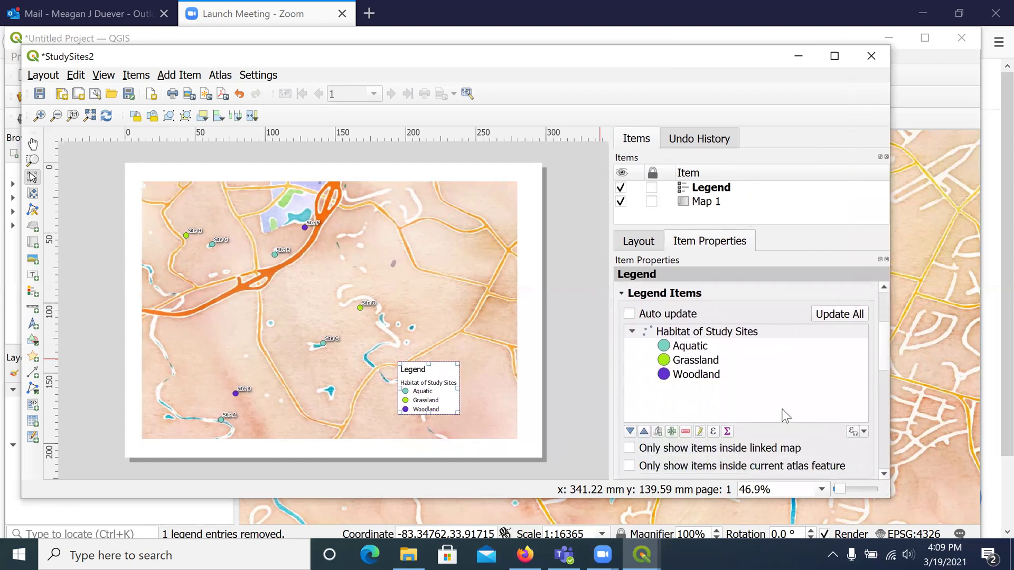
scroll(785, 415, "down", 2)
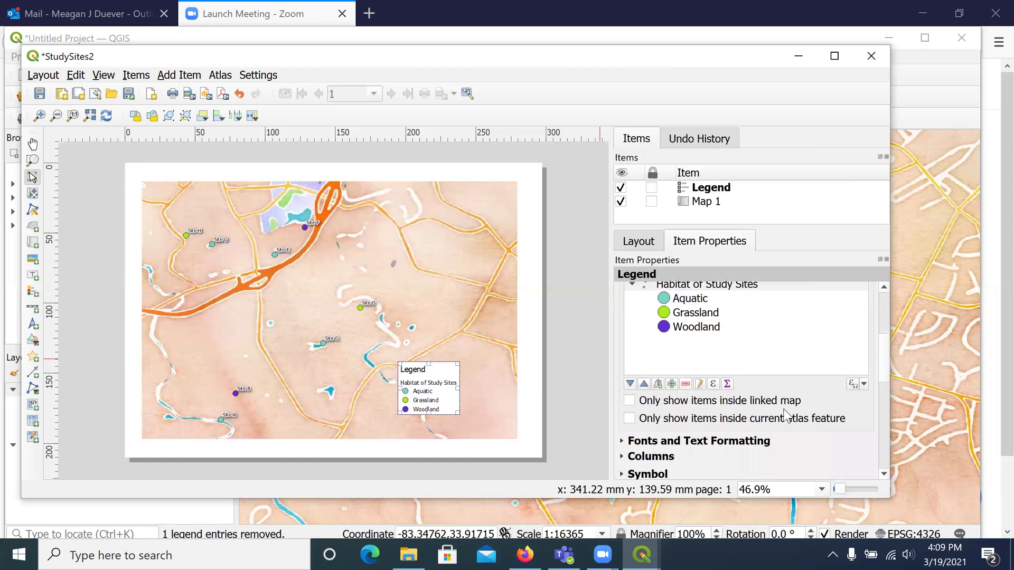
scroll(787, 415, "down", 2)
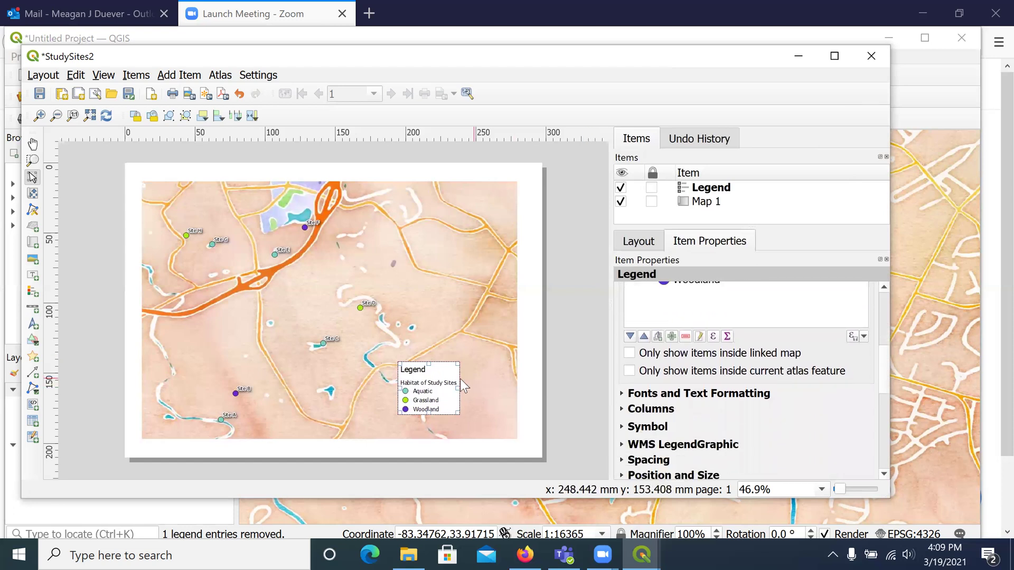
left_click_drag(437, 379, 483, 389)
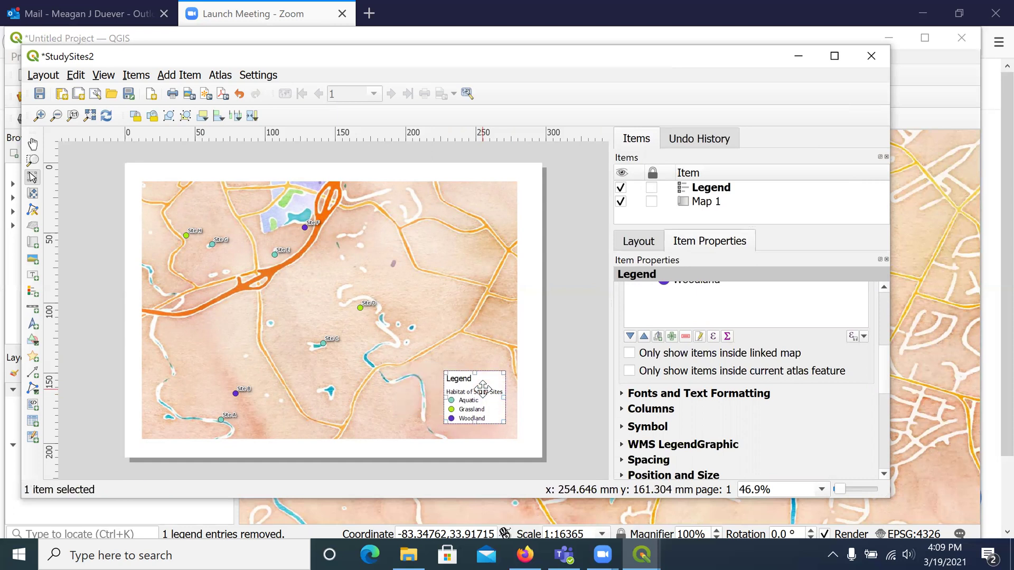
left_click(623, 394)
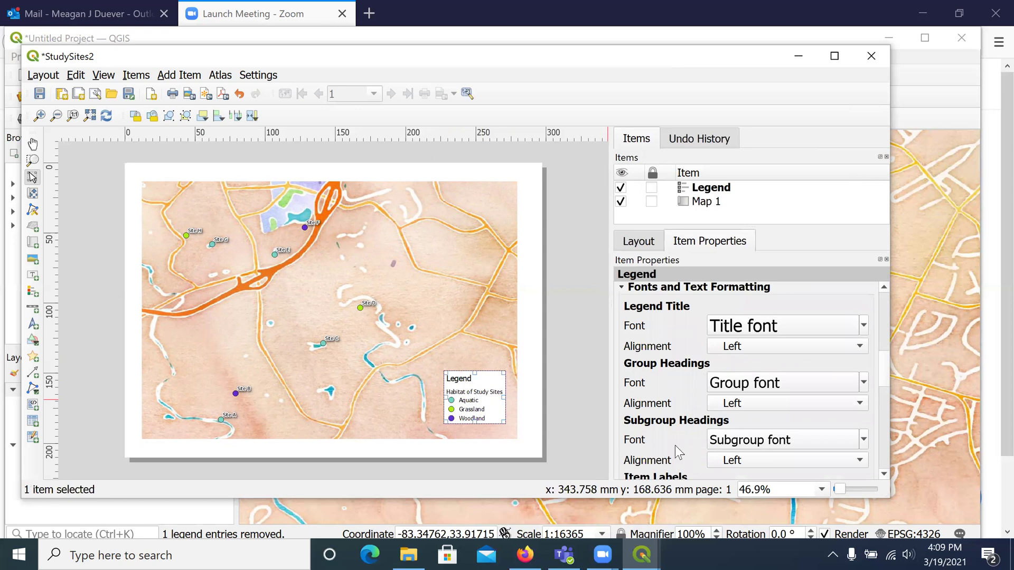
left_click(622, 289)
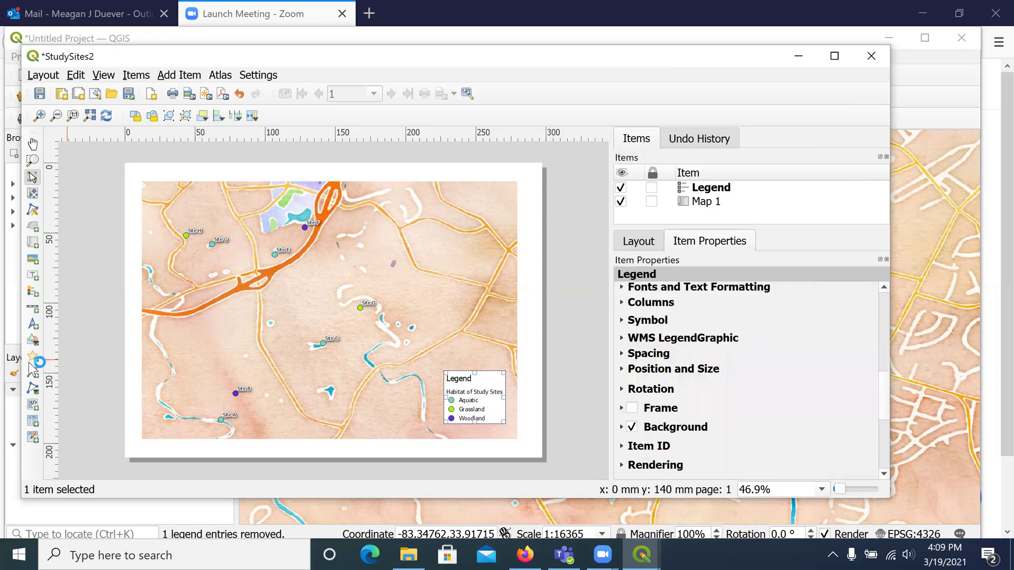
- Draw a scalebar near the bottom of the map in miles with four right segments
left_click(33, 311)
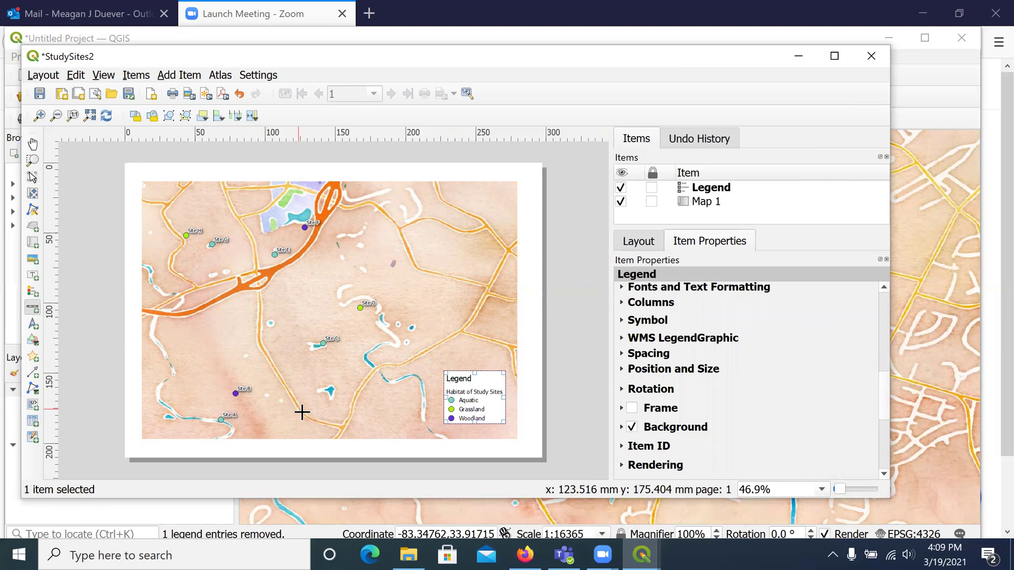
left_click_drag(263, 417, 370, 429)
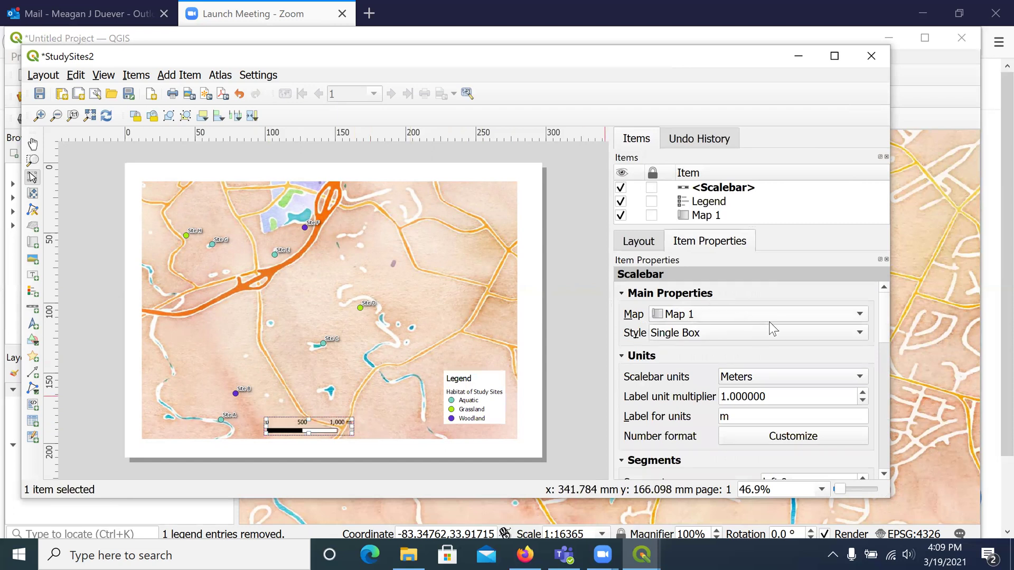
left_click(860, 378)
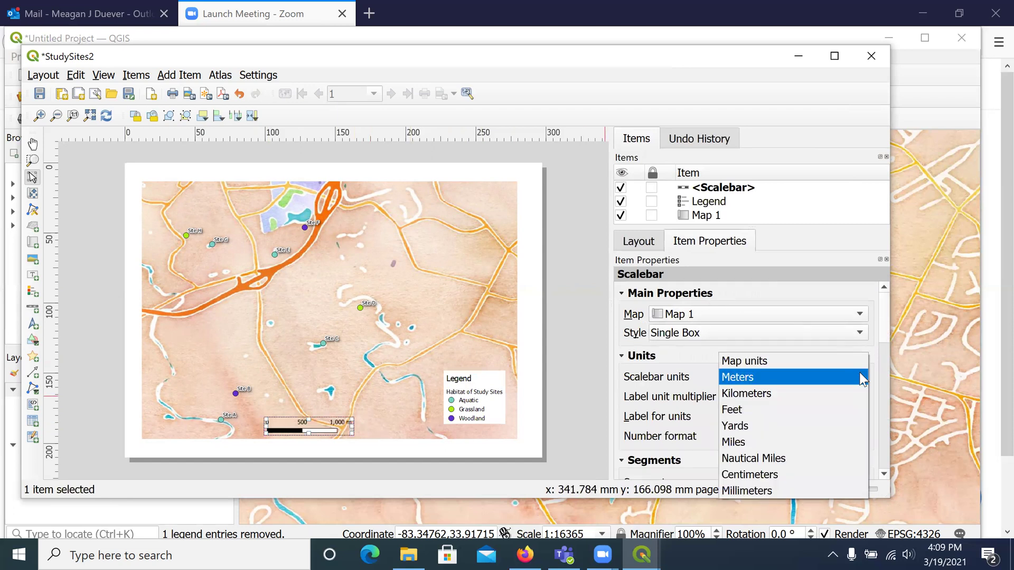
left_click(741, 445)
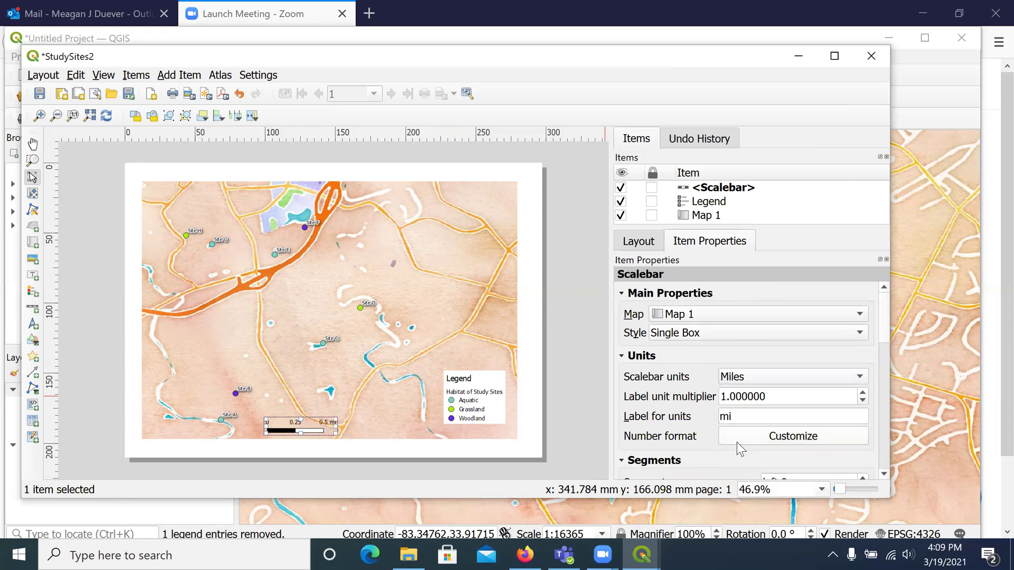
left_click_drag(885, 324, 890, 372)
left_click(863, 326)
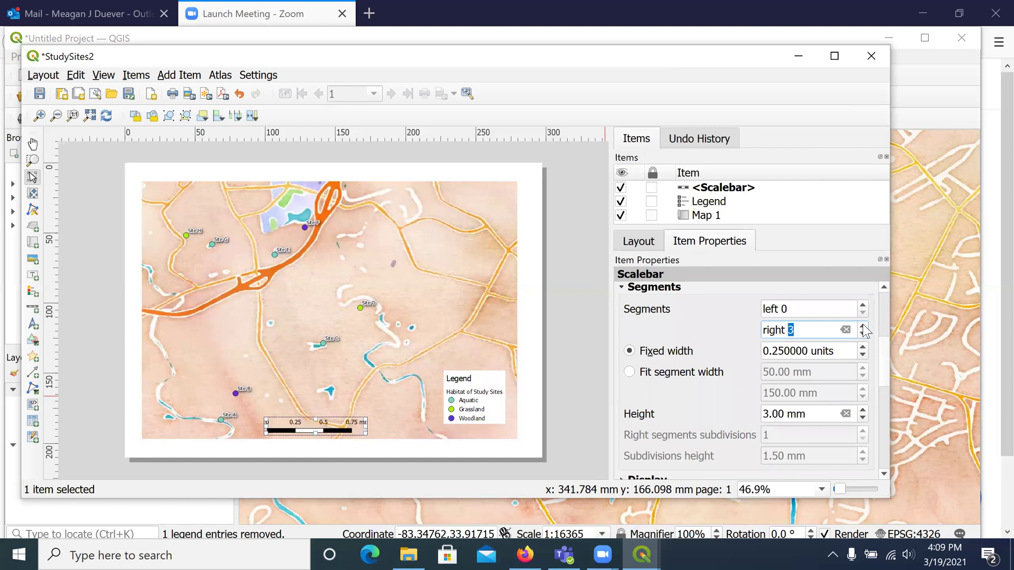
left_click(863, 326)
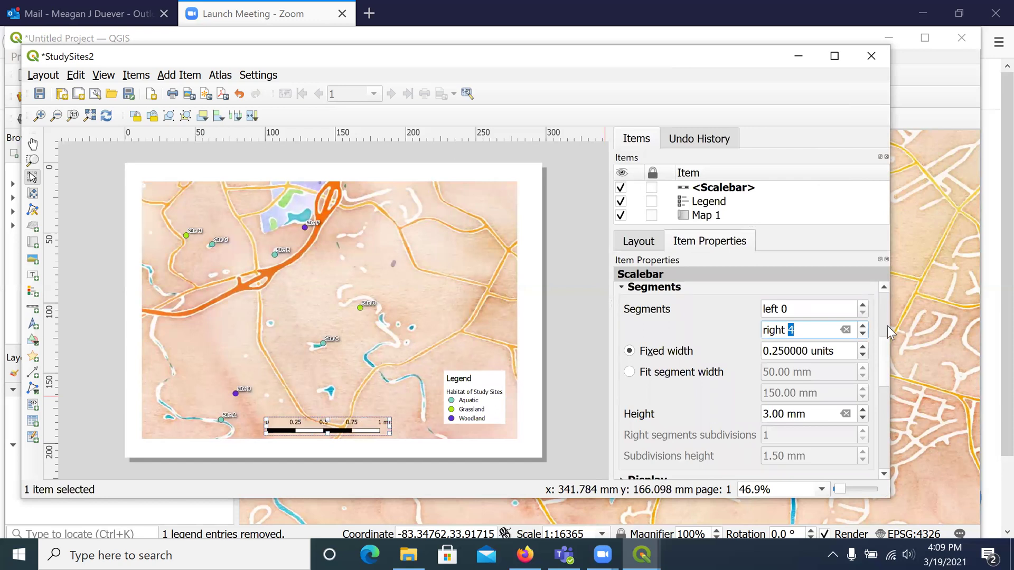
- Turn on a background for the scalebar
left_click_drag(885, 355, 881, 389)
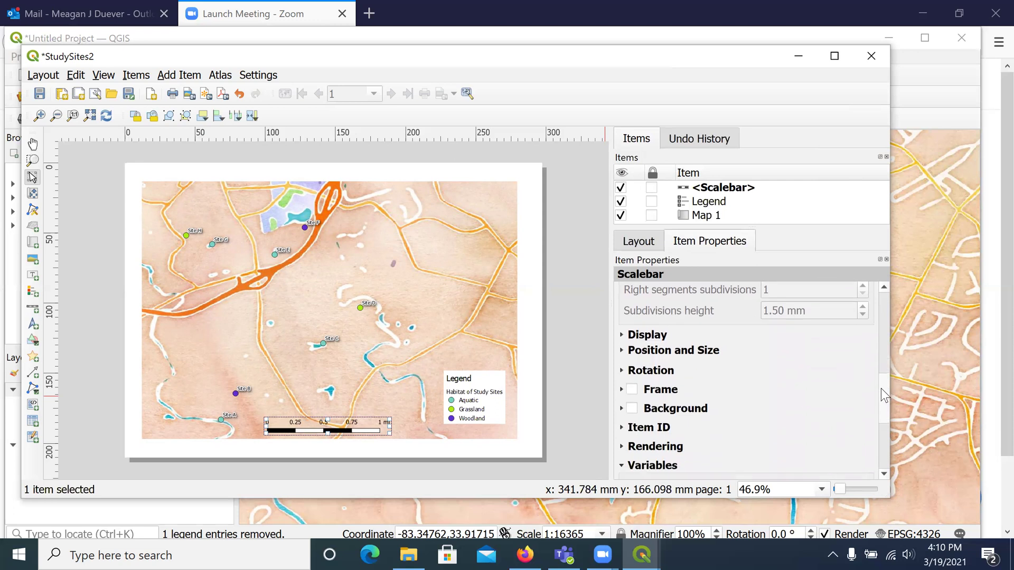
left_click(631, 410)
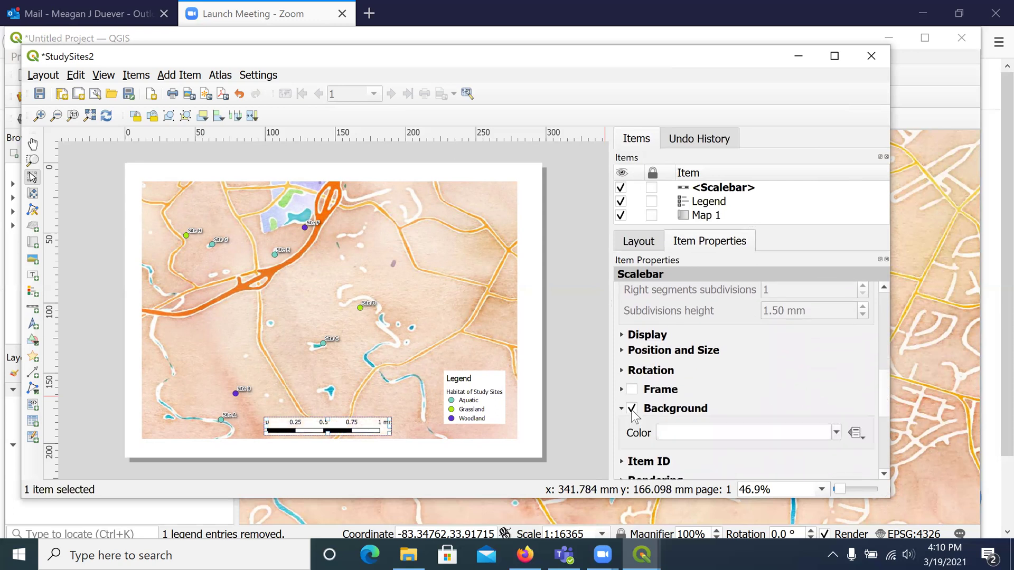
left_click(752, 441)
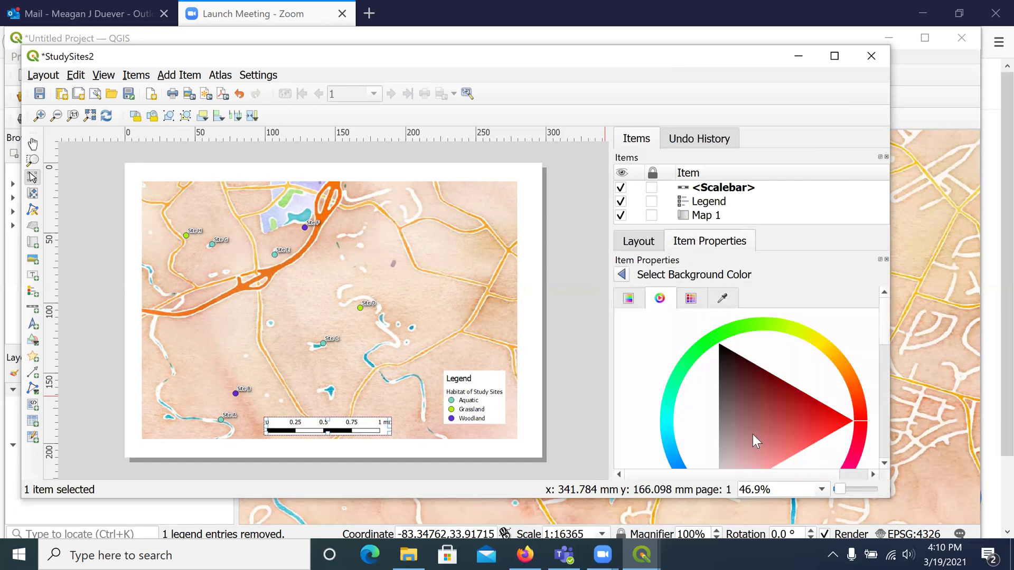
left_click(621, 275)
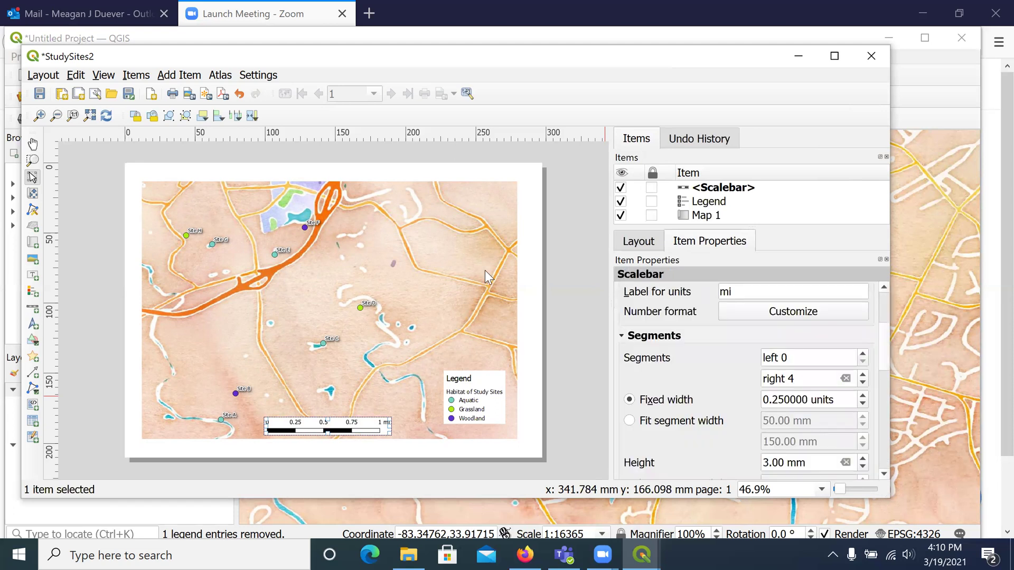
left_click(33, 276)
- Draw a label in the upper right reading 'Study Locations of my Mystery Plant'
left_click_drag(389, 200, 496, 257)
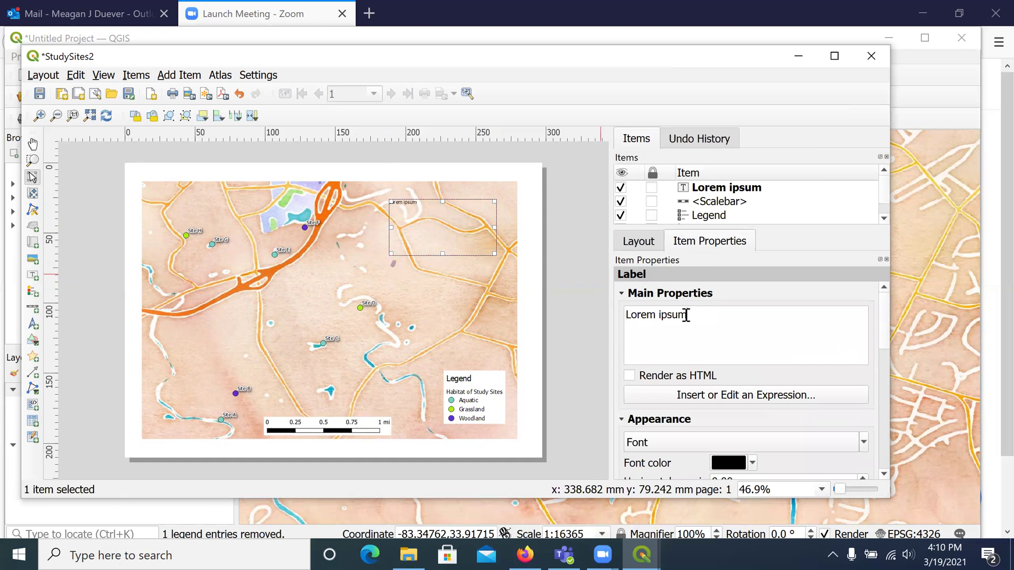
left_click_drag(686, 315, 618, 315)
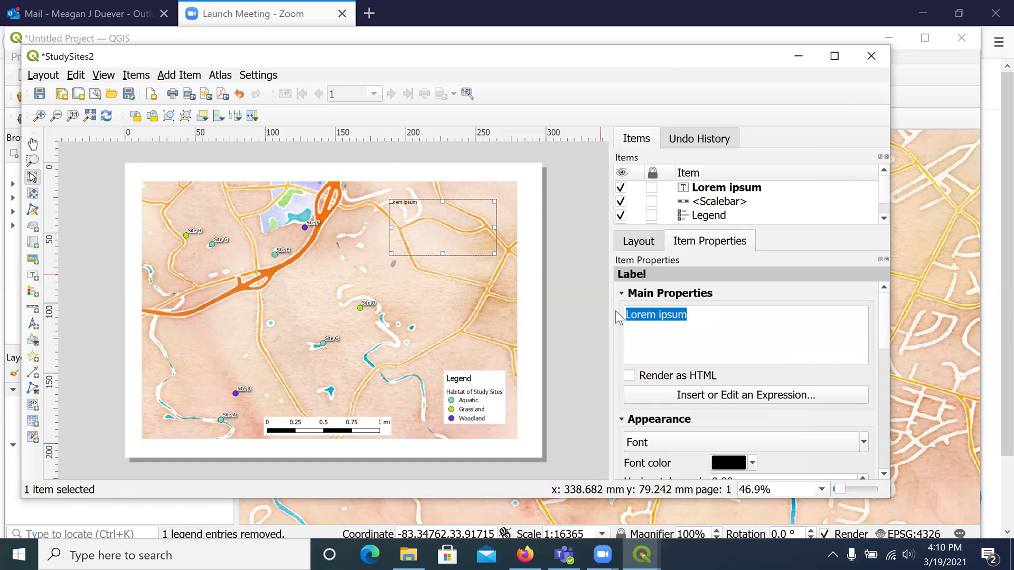
type("Stu")
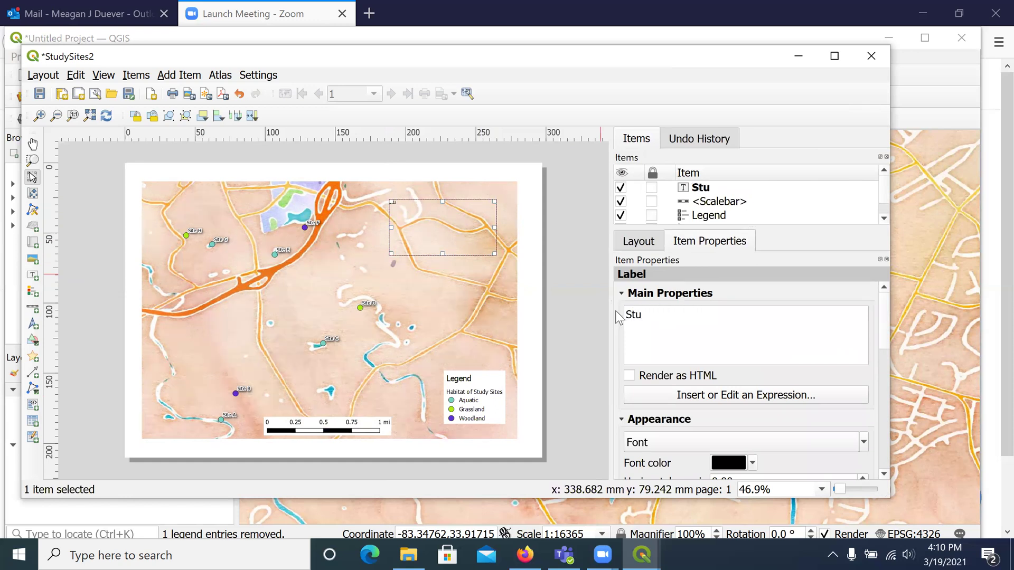
type("dy Locations")
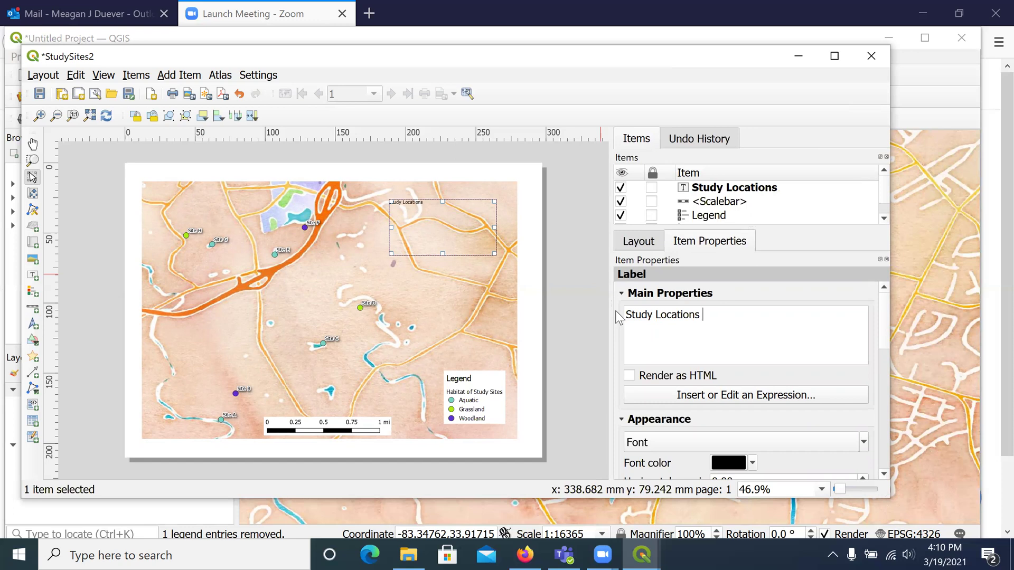
type("of my Mystery")
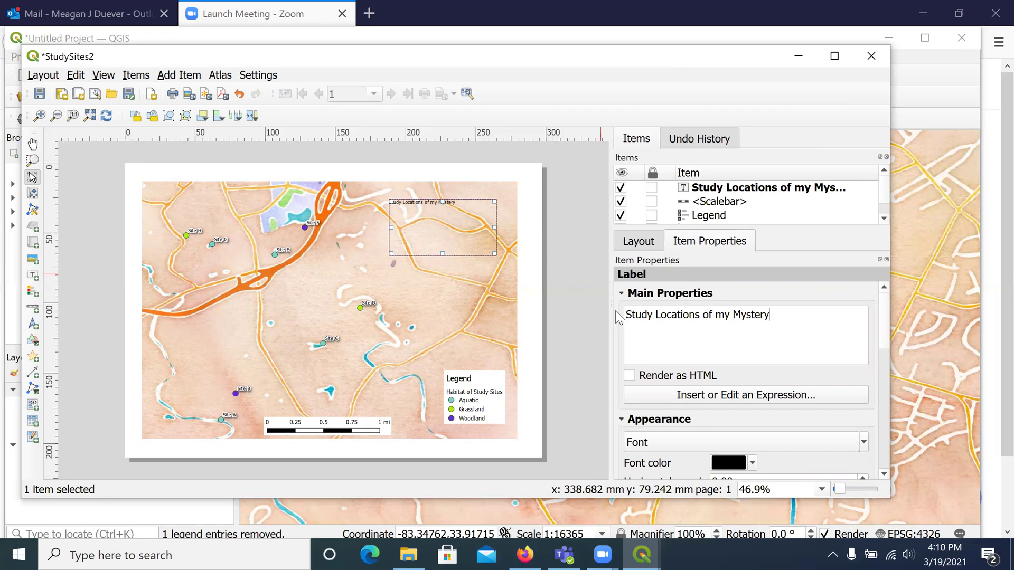
type(" Plant")
- Set the title's horizontal alignment to Center and vertical alignment to Middle
left_click_drag(886, 344, 892, 396)
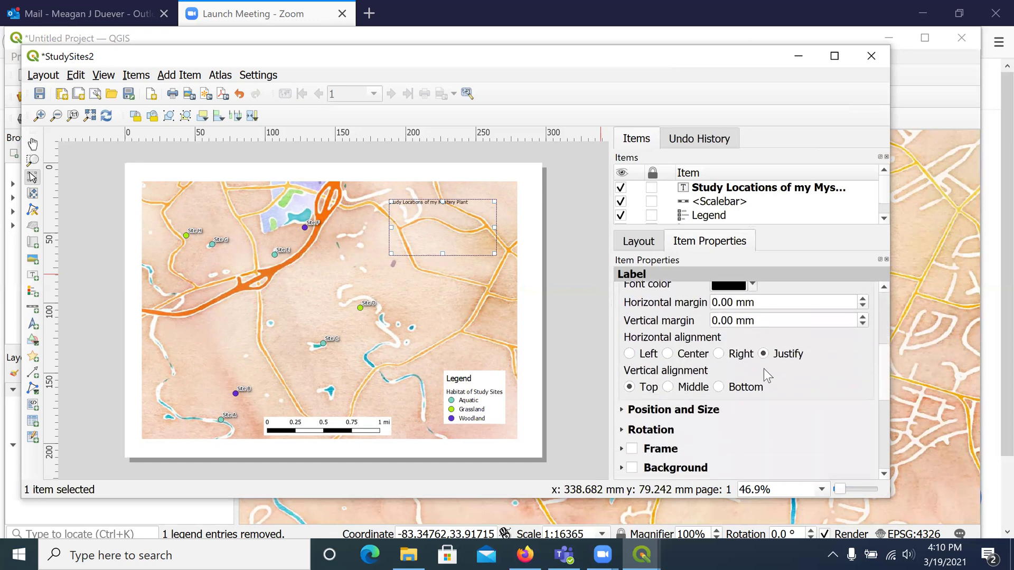
left_click(667, 353)
left_click(667, 387)
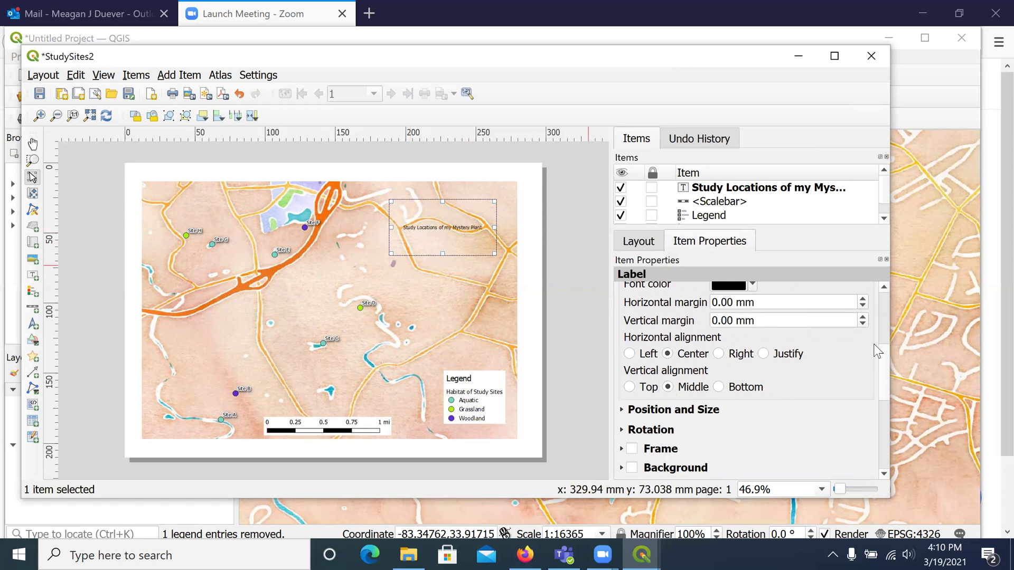
left_click_drag(881, 353, 879, 324)
- Set the title label's font to Bold at size 20 in the Text Format dialog
left_click(714, 376)
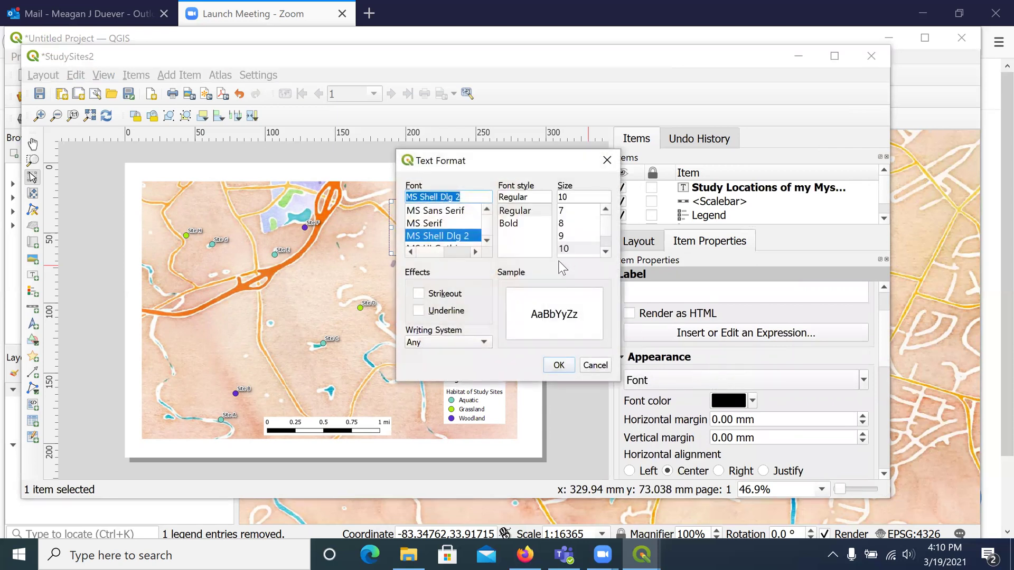
left_click(515, 224)
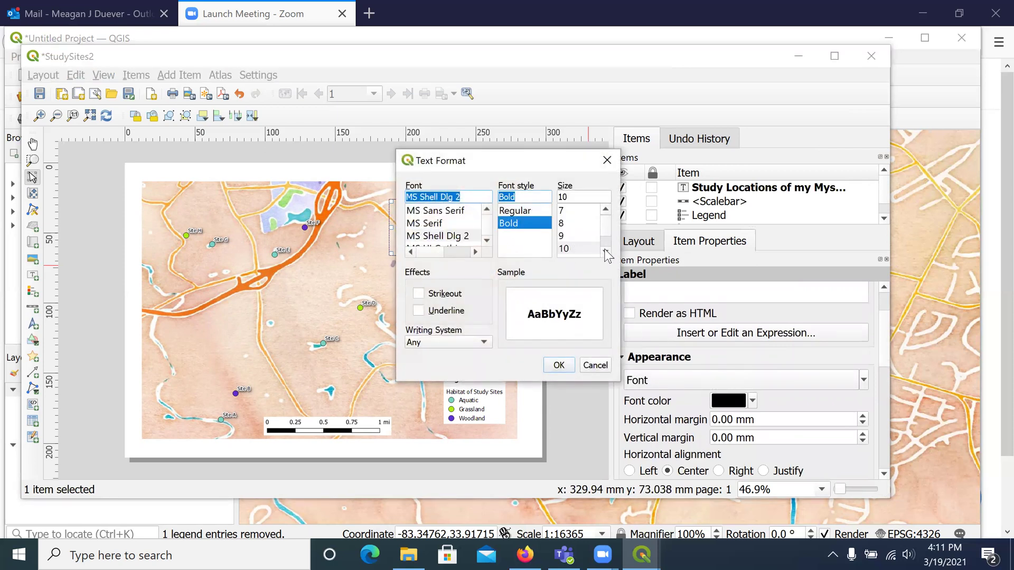
left_click(606, 252)
left_click(606, 252)
left_click(606, 252)
left_click(605, 252)
left_click(605, 252)
left_click(566, 227)
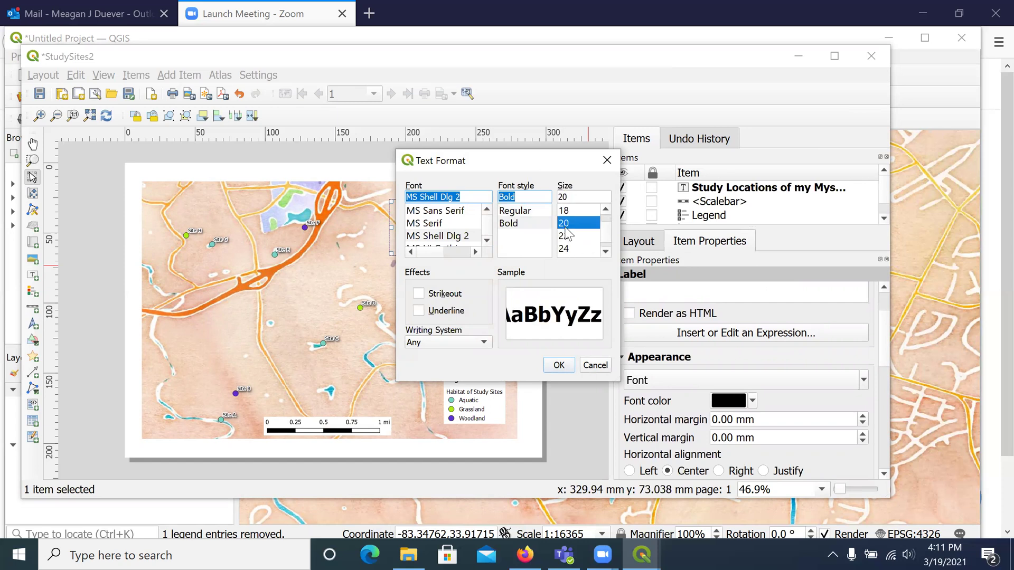
left_click(559, 365)
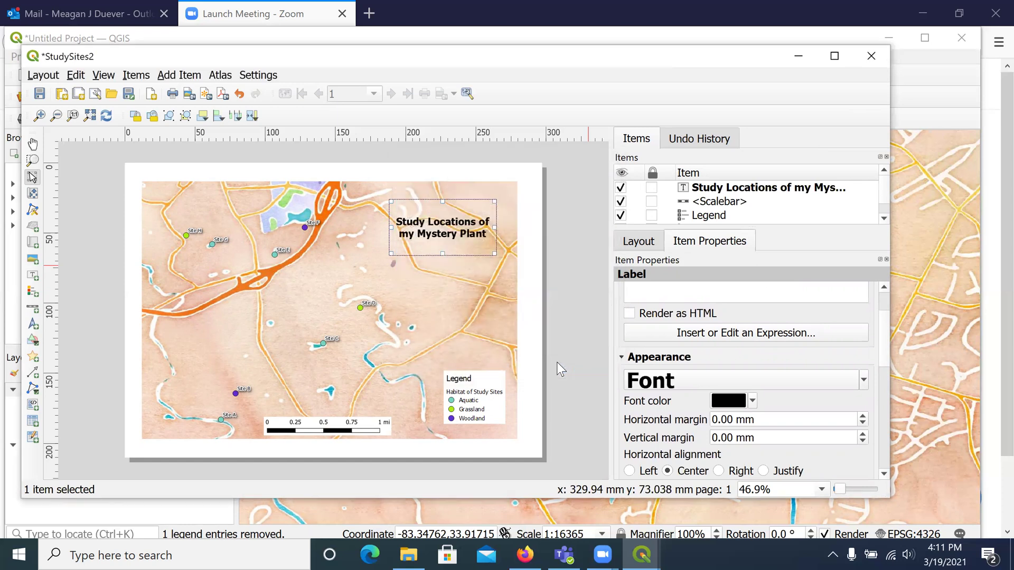
left_click_drag(882, 352, 882, 388)
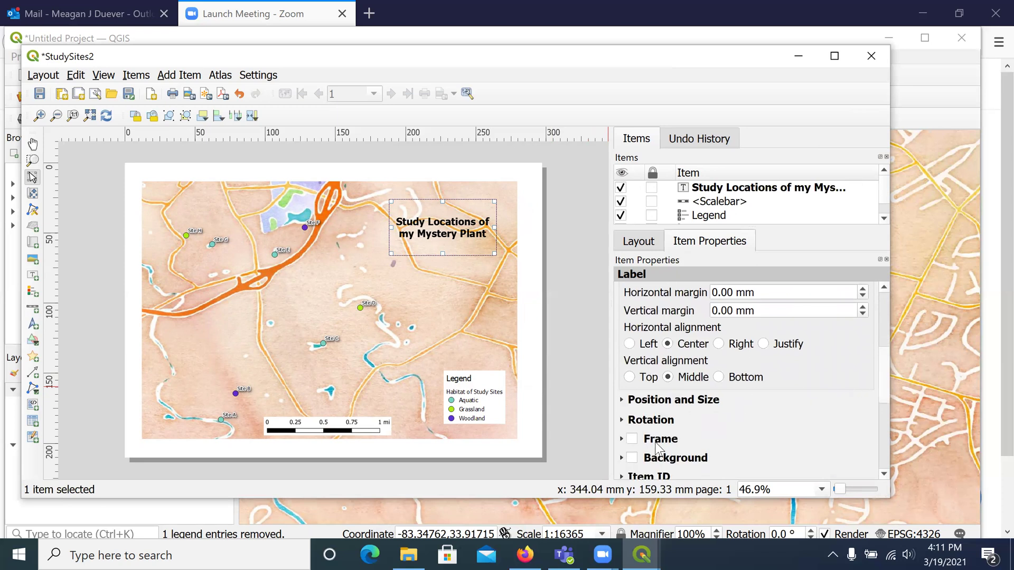
- Give the title a white background, widen its box leftward and raise it slightly
left_click(632, 458)
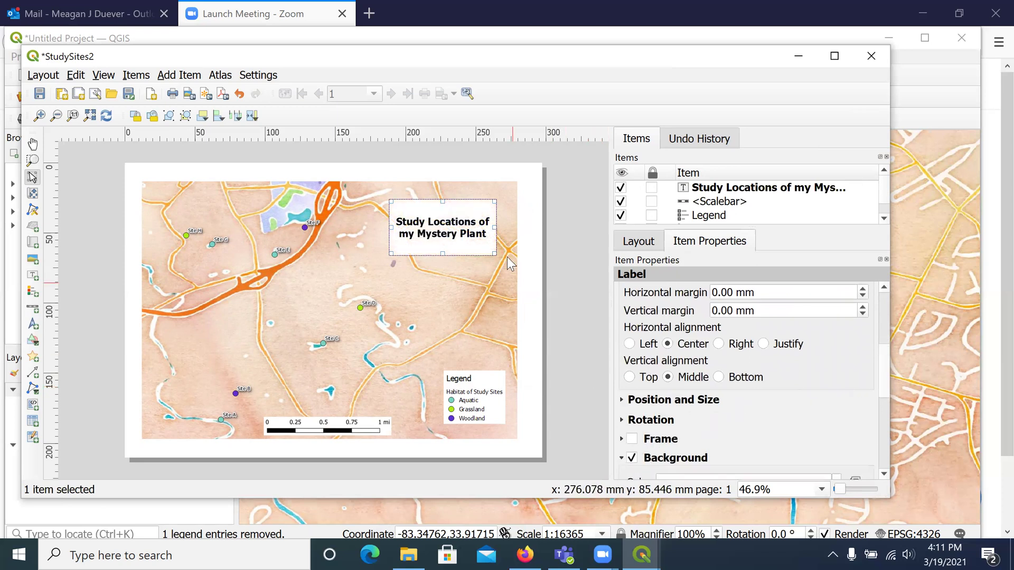
left_click_drag(495, 229, 514, 228)
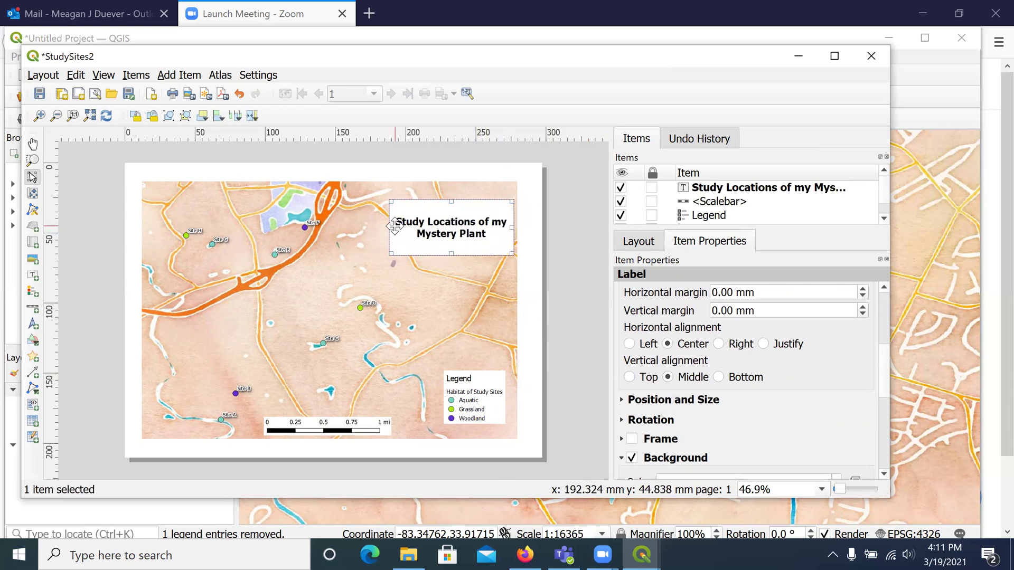
left_click_drag(391, 227, 377, 228)
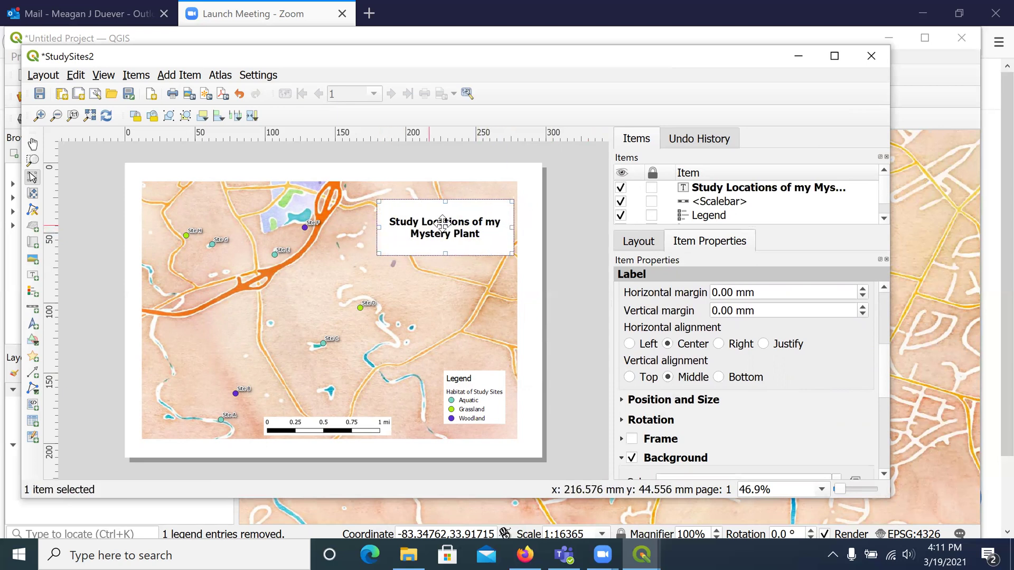
mouse_move(443, 223)
left_mouse_down()
mouse_move(441, 212)
mouse_move(444, 240)
mouse_move(445, 230)
left_mouse_up()
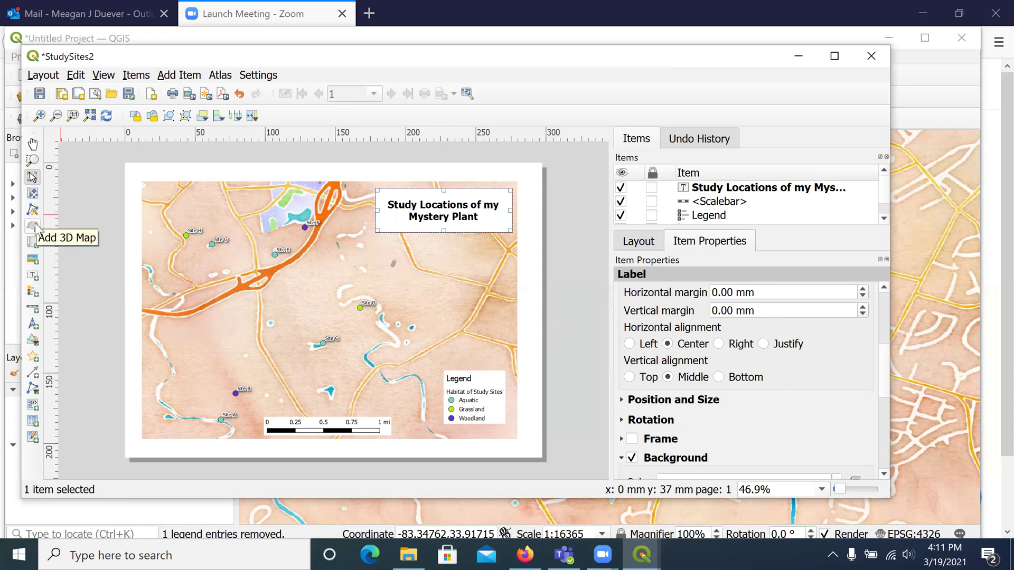
- Draw a picture frame above the legend and load the Georgia.jpeg raster image
left_click(32, 259)
left_click_drag(435, 328, 503, 364)
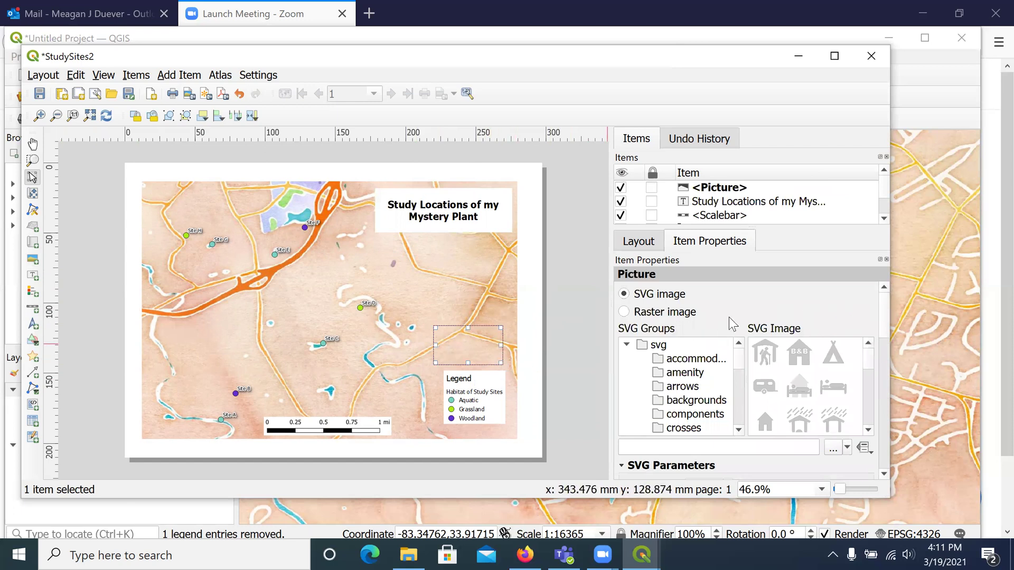
left_click(625, 312)
left_click(833, 331)
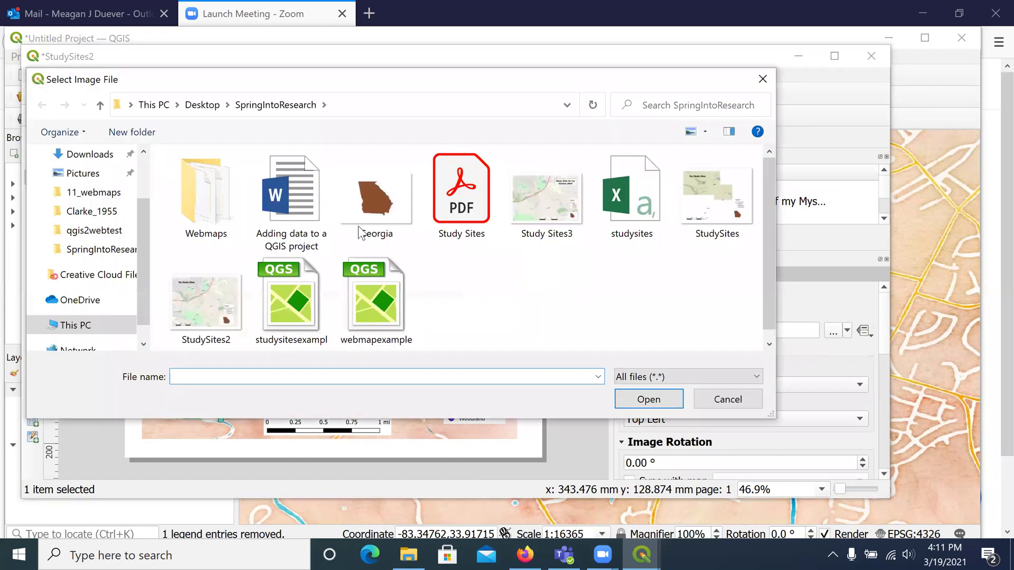
left_click(359, 233)
left_click(645, 403)
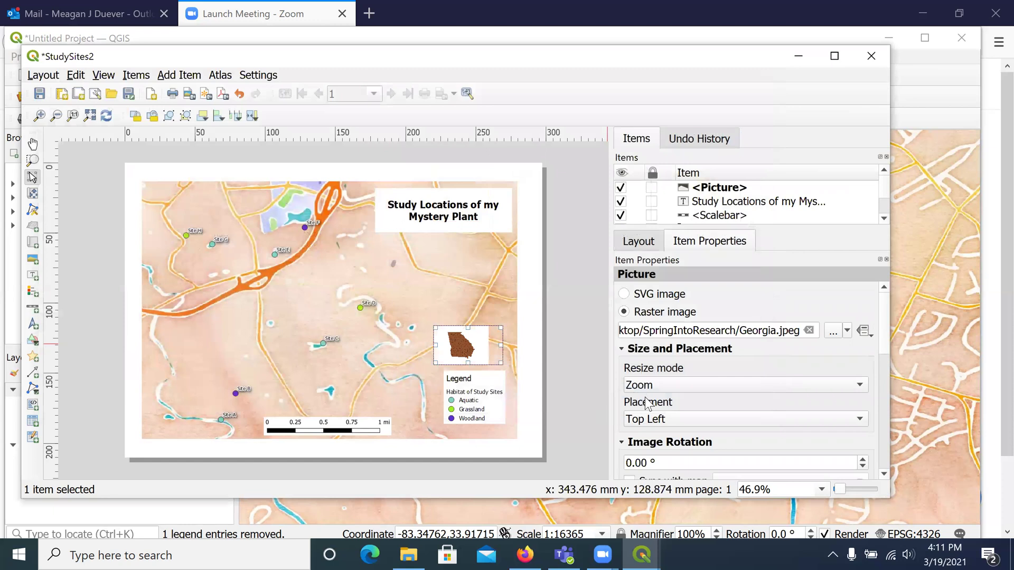
- Set the picture's placement to Middle and shift it slightly right above the legend
left_click_drag(882, 326, 883, 351)
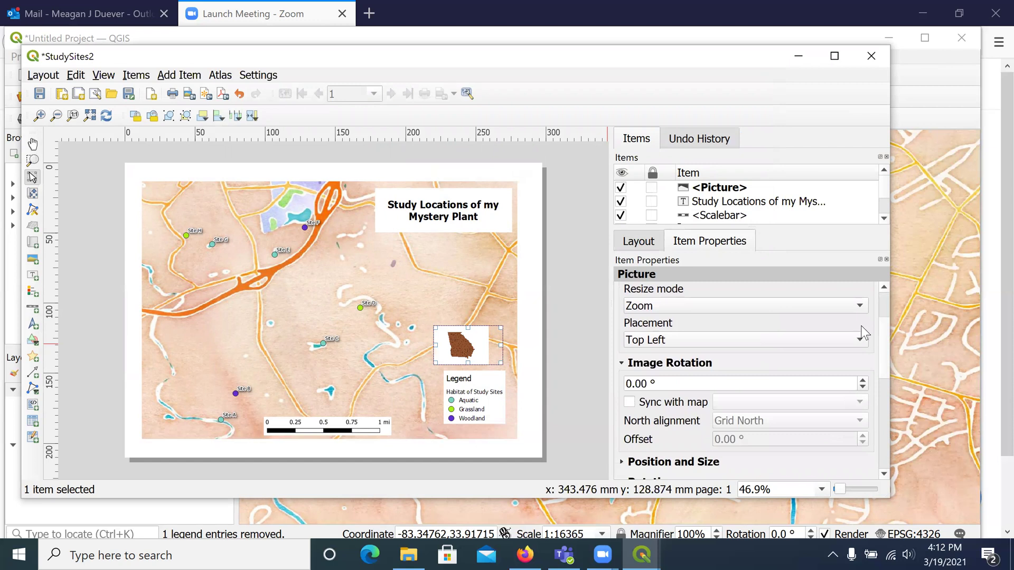
left_click(861, 340)
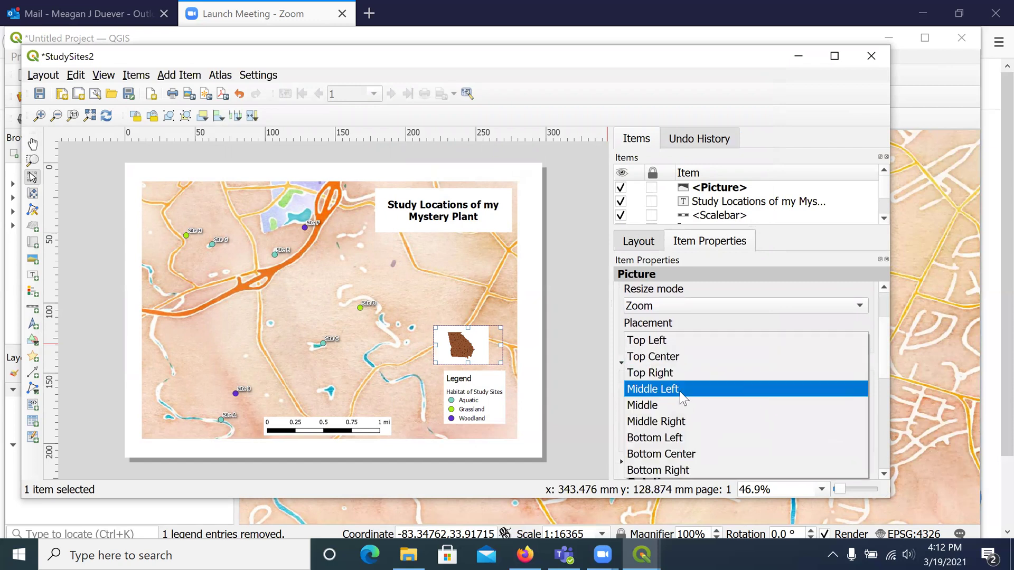
left_click(666, 406)
left_click_drag(885, 349, 884, 380)
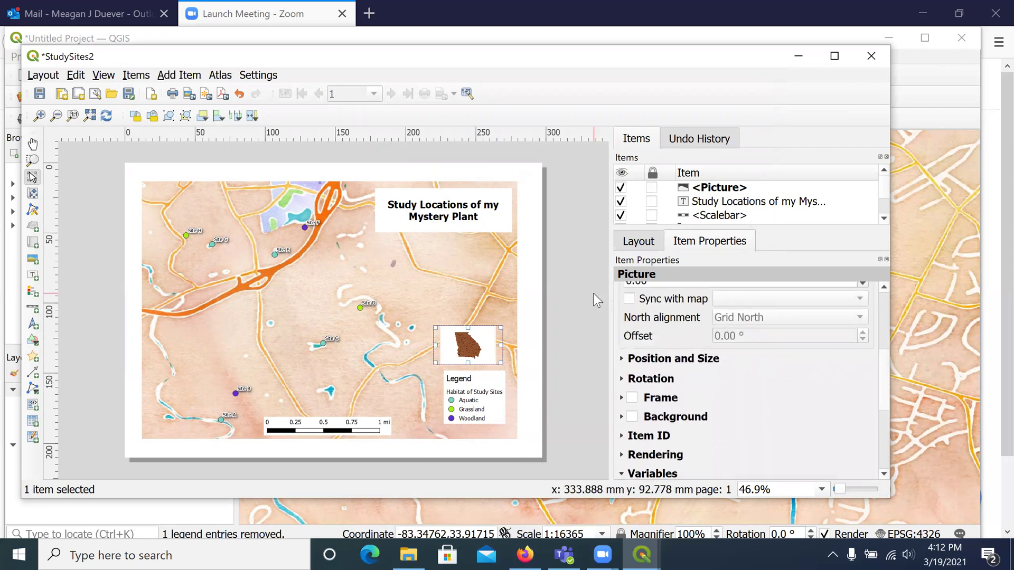
left_click_drag(480, 342, 488, 342)
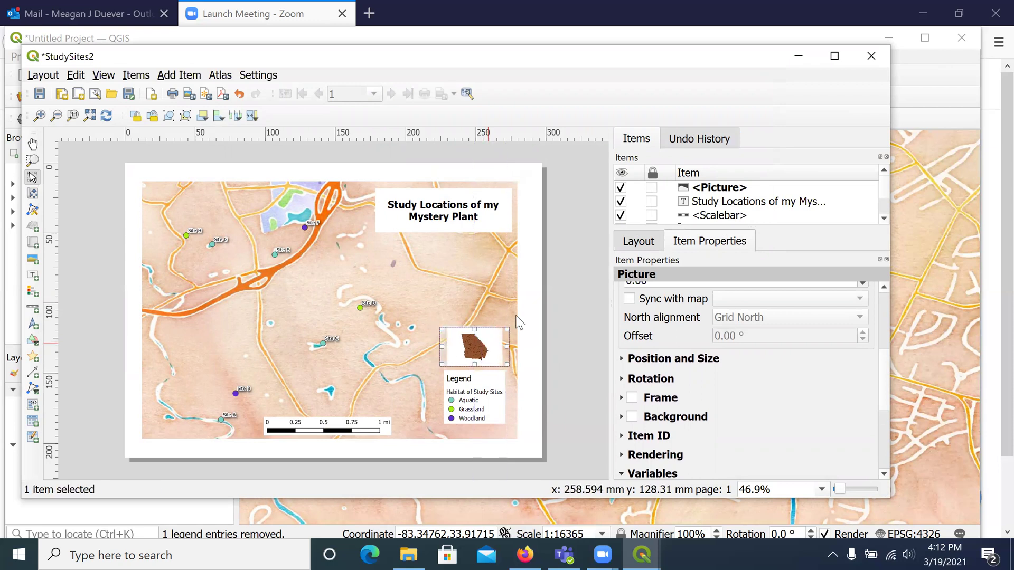
left_click(565, 297)
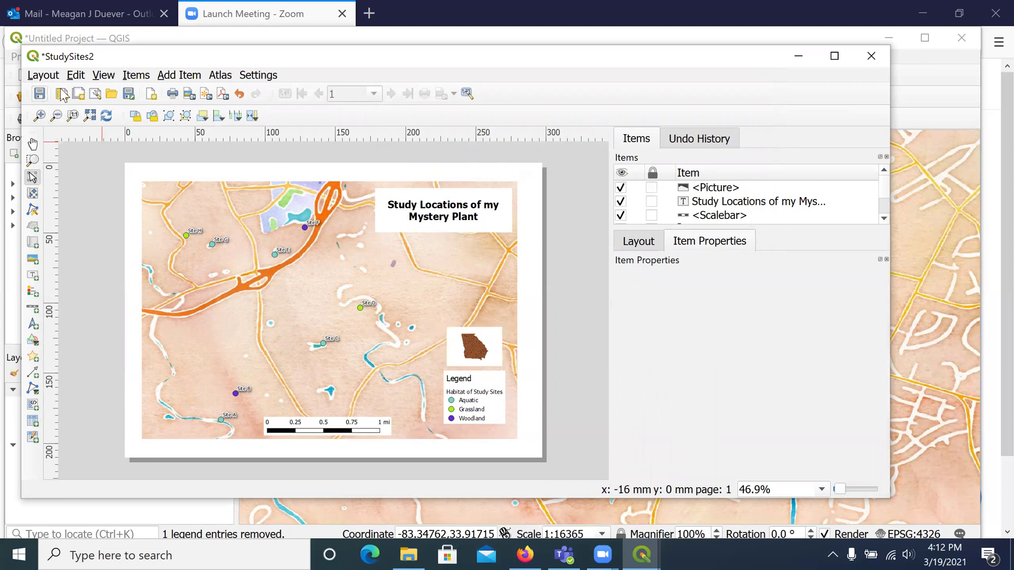
- Export the layout as StudySites2.pdf in the SpringIntoResearch folder
left_click(222, 95)
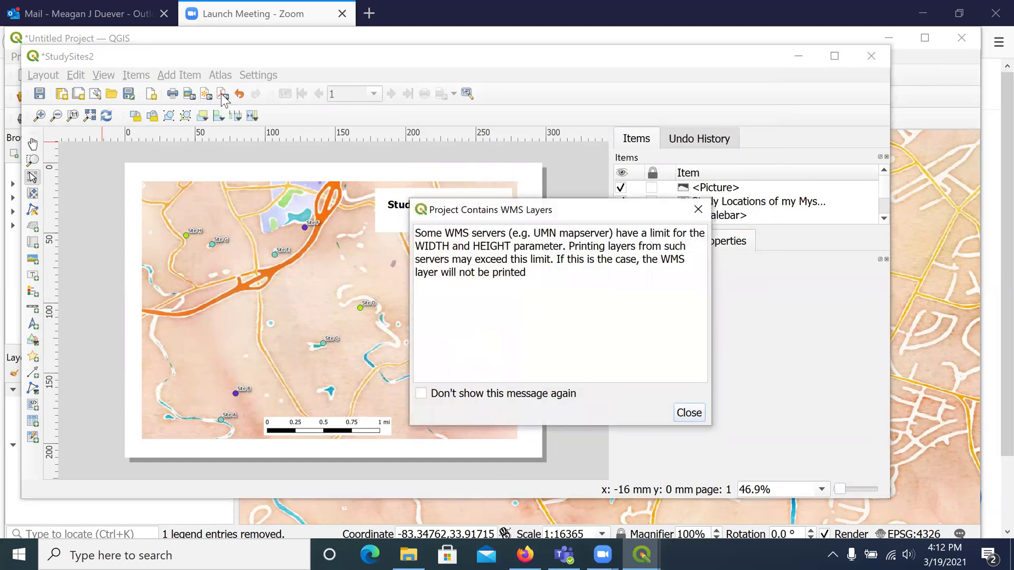
left_click(688, 412)
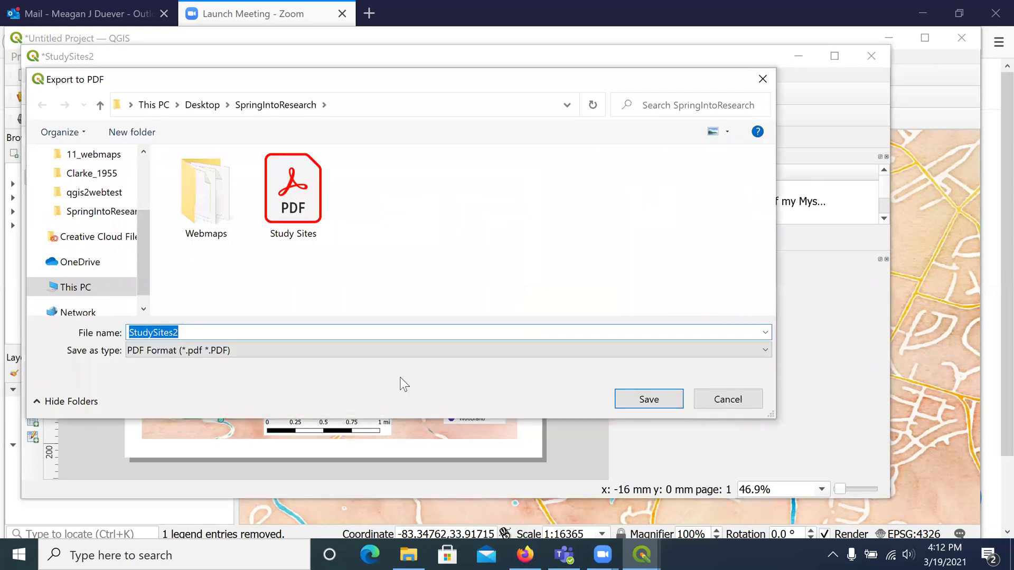
left_click(668, 404)
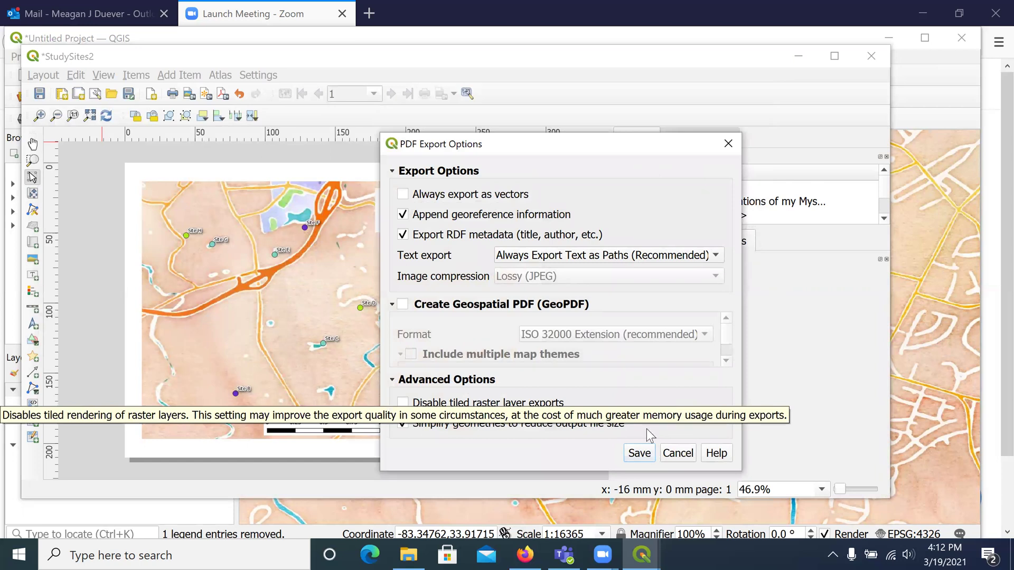
left_click(637, 452)
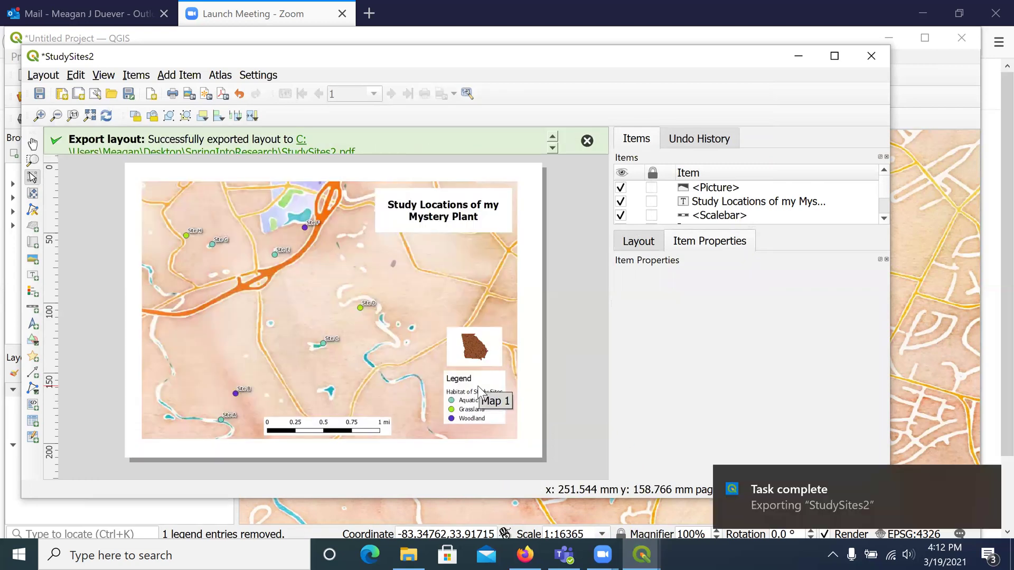
left_click(270, 151)
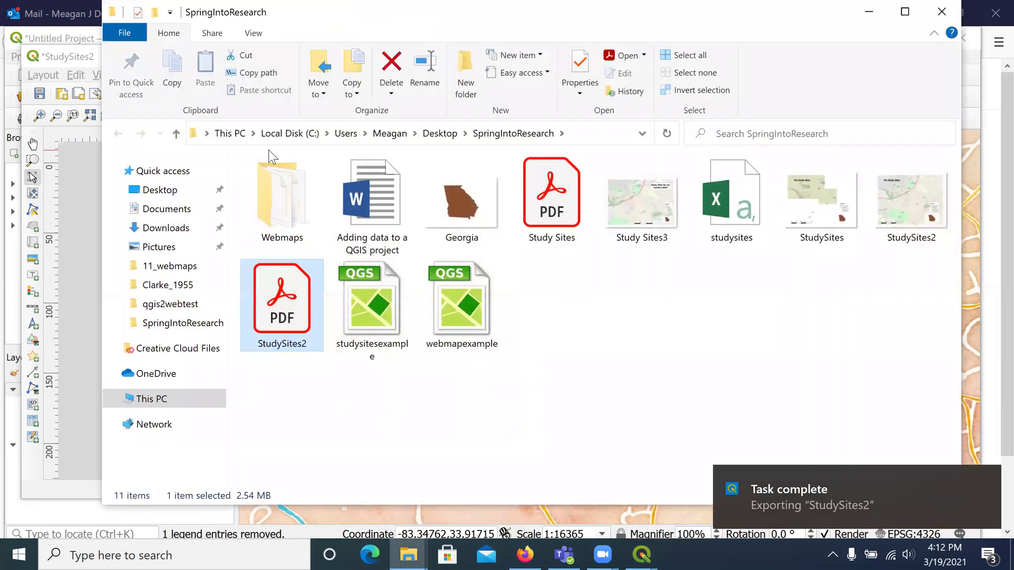
double_click(289, 316)
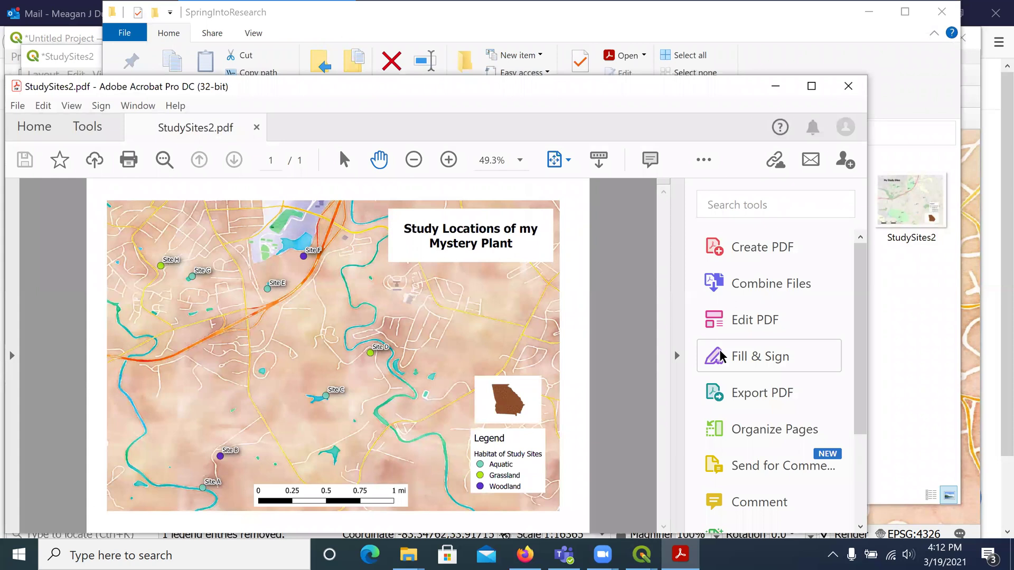
left_click(858, 90)
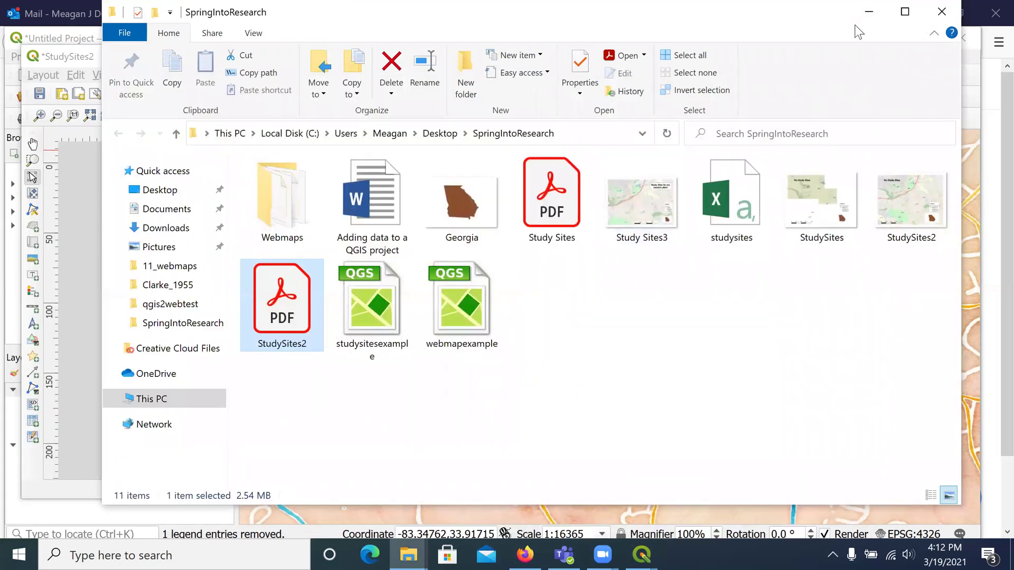
left_click(869, 12)
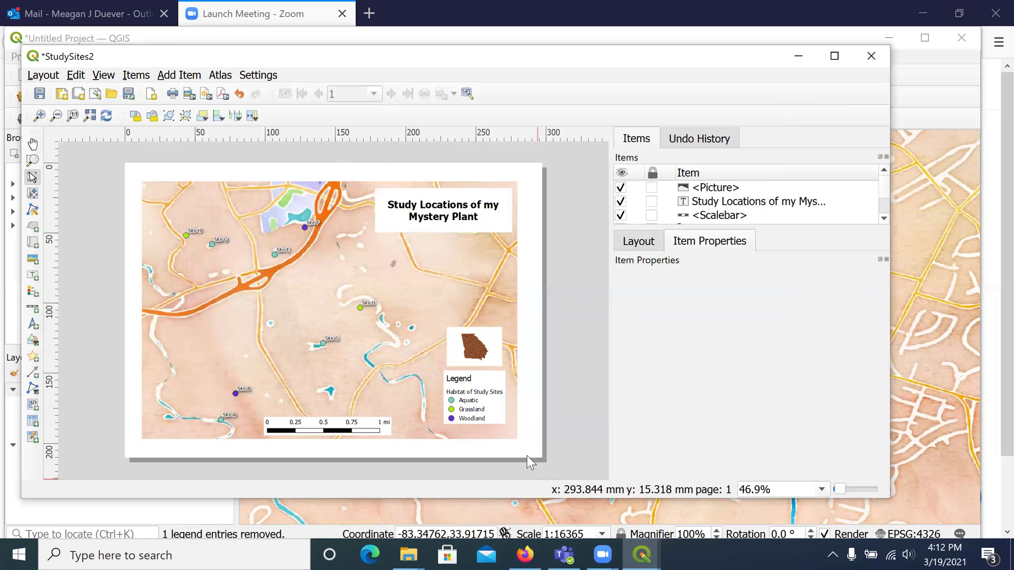
- Export the layout as a 300 dpi StudySites2 PNG image
left_click(189, 95)
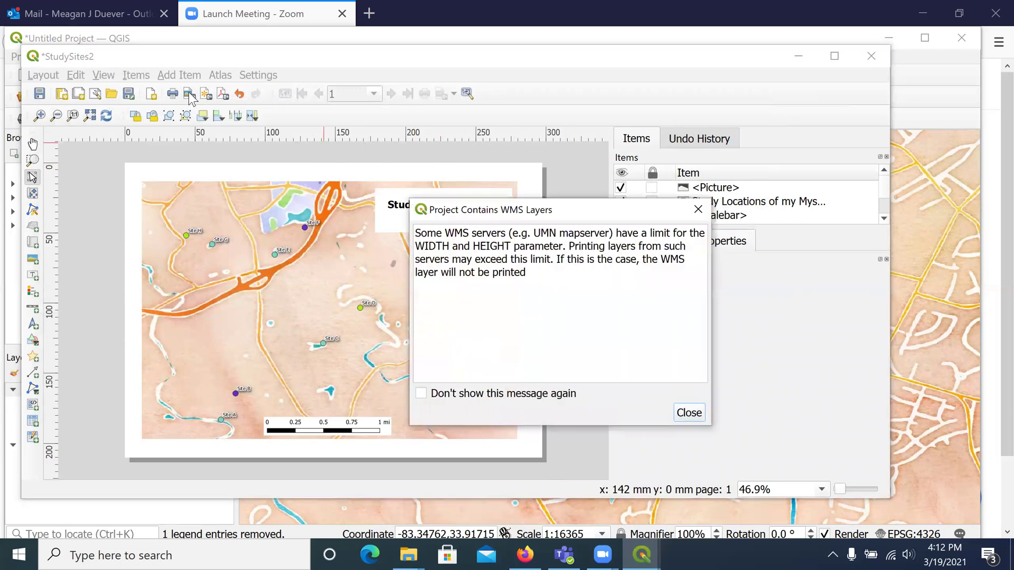
left_click(698, 415)
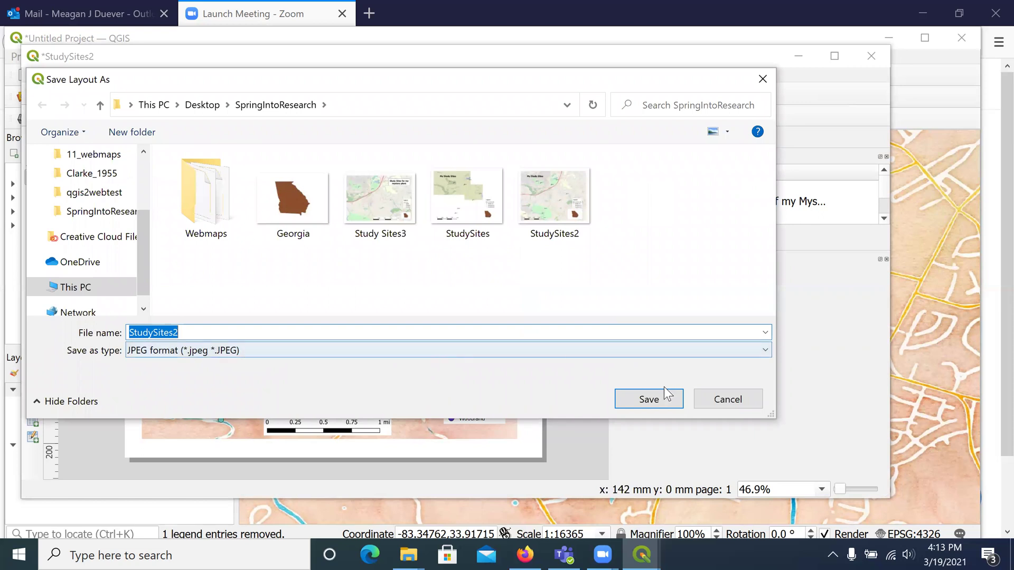
left_click(550, 351)
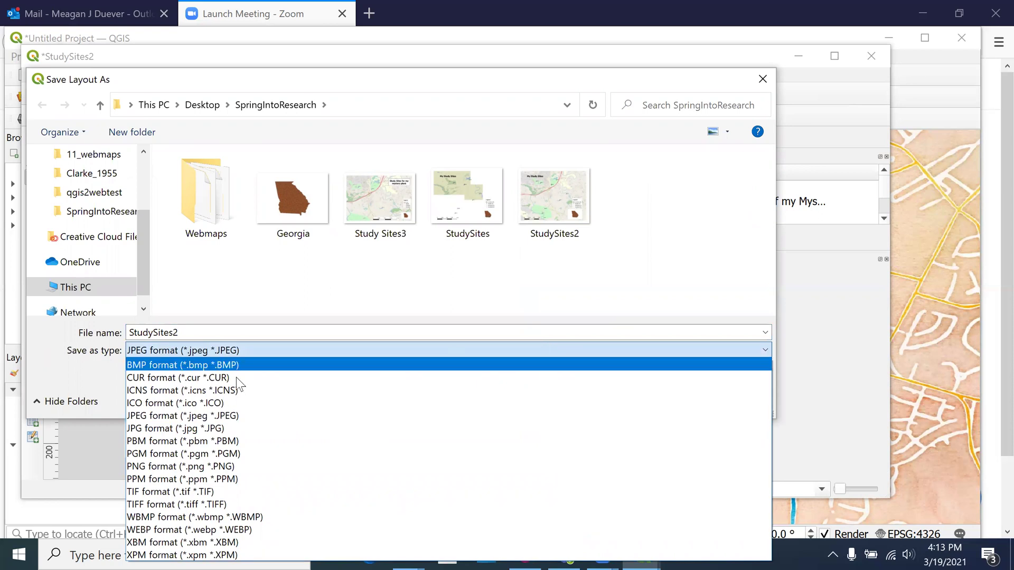
left_click(154, 466)
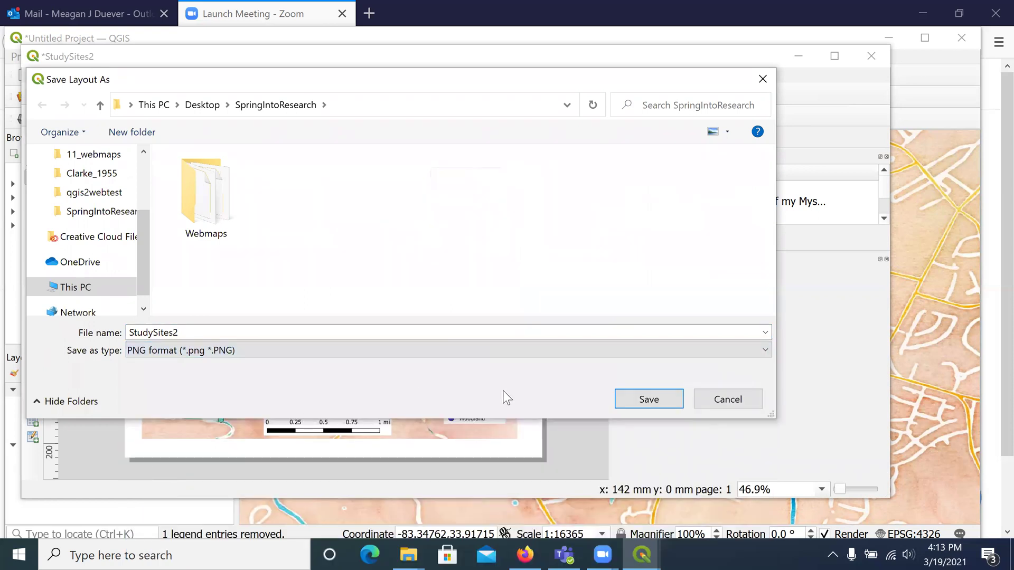
left_click(650, 401)
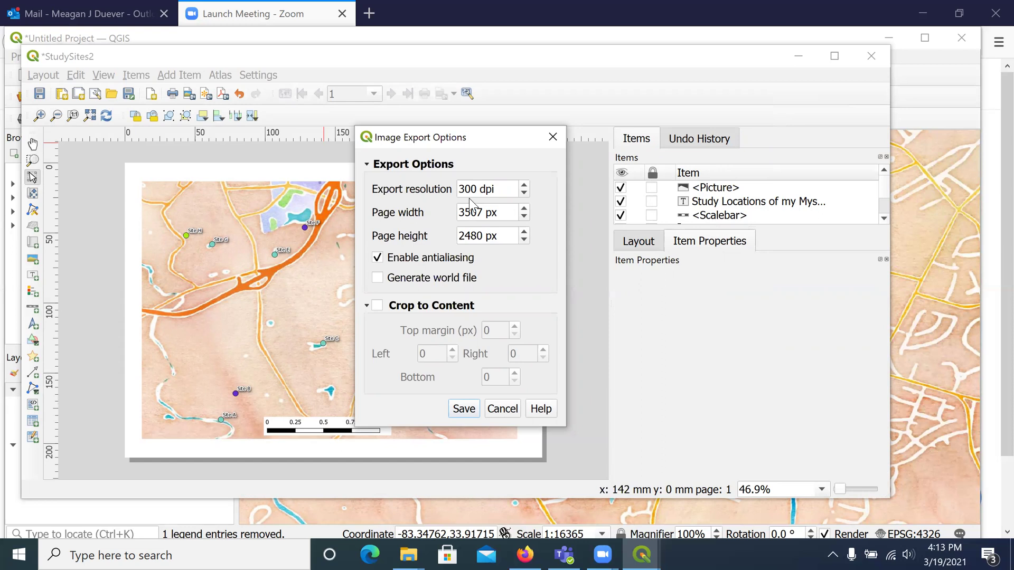
left_click(468, 410)
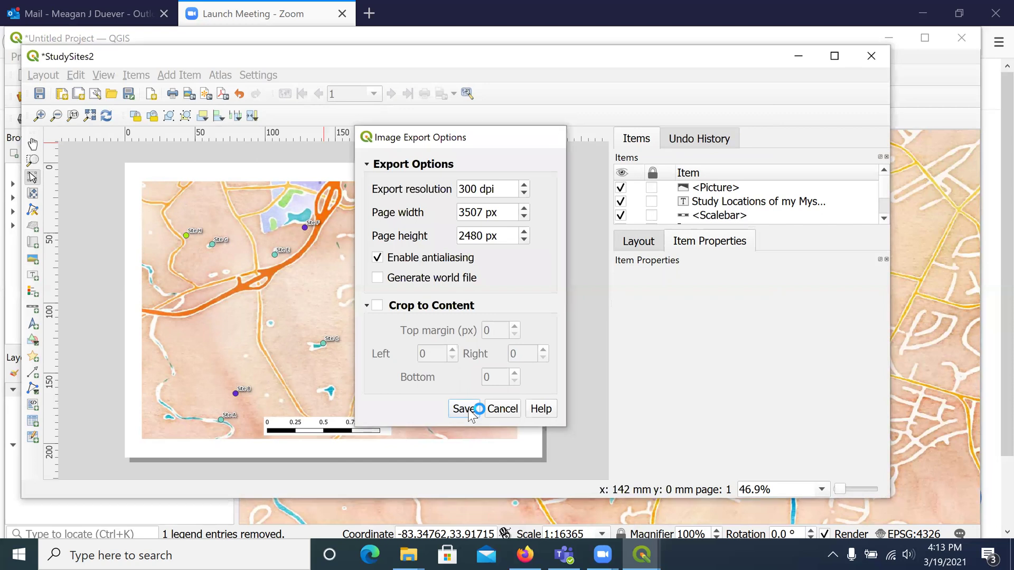